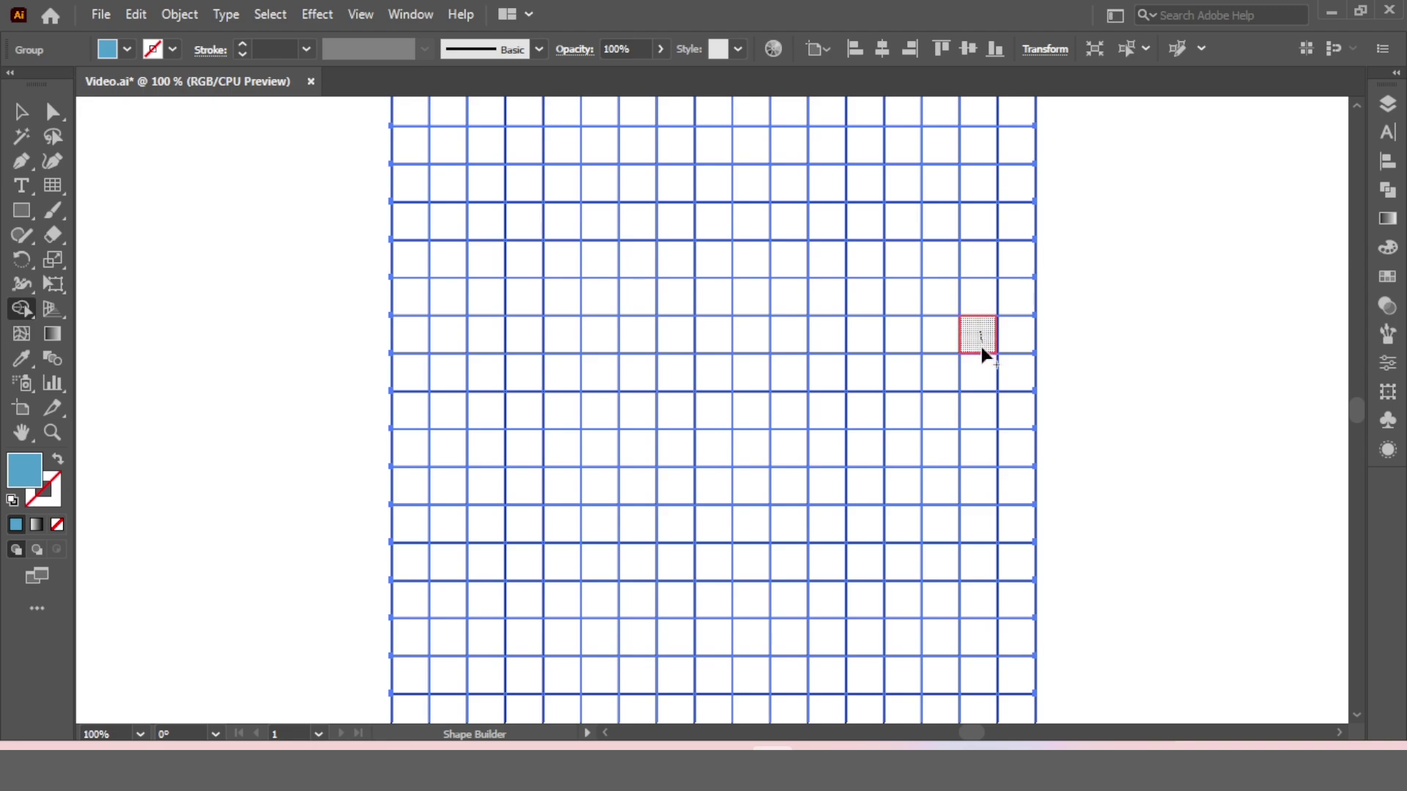
Merge grid cells with the Shape Builder into a band of blue square Kufic letter shapes across the grid
{"action": "mouse_move", "coordinate": [950, 413]}
{"action": "left_mouse_down"}
{"action": "mouse_move", "coordinate": [934, 346]}
{"action": "mouse_move", "coordinate": [915, 416]}
{"action": "mouse_move", "coordinate": [899, 342]}
{"action": "mouse_move", "coordinate": [891, 414]}
{"action": "mouse_move", "coordinate": [874, 407]}
{"action": "mouse_move", "coordinate": [866, 306]}
{"action": "mouse_move", "coordinate": [825, 341]}
{"action": "mouse_move", "coordinate": [822, 409]}
{"action": "mouse_move", "coordinate": [782, 417]}
{"action": "left_mouse_up"}
{"action": "left_click_drag", "start_coordinate": [751, 300], "coordinate": [751, 364]}
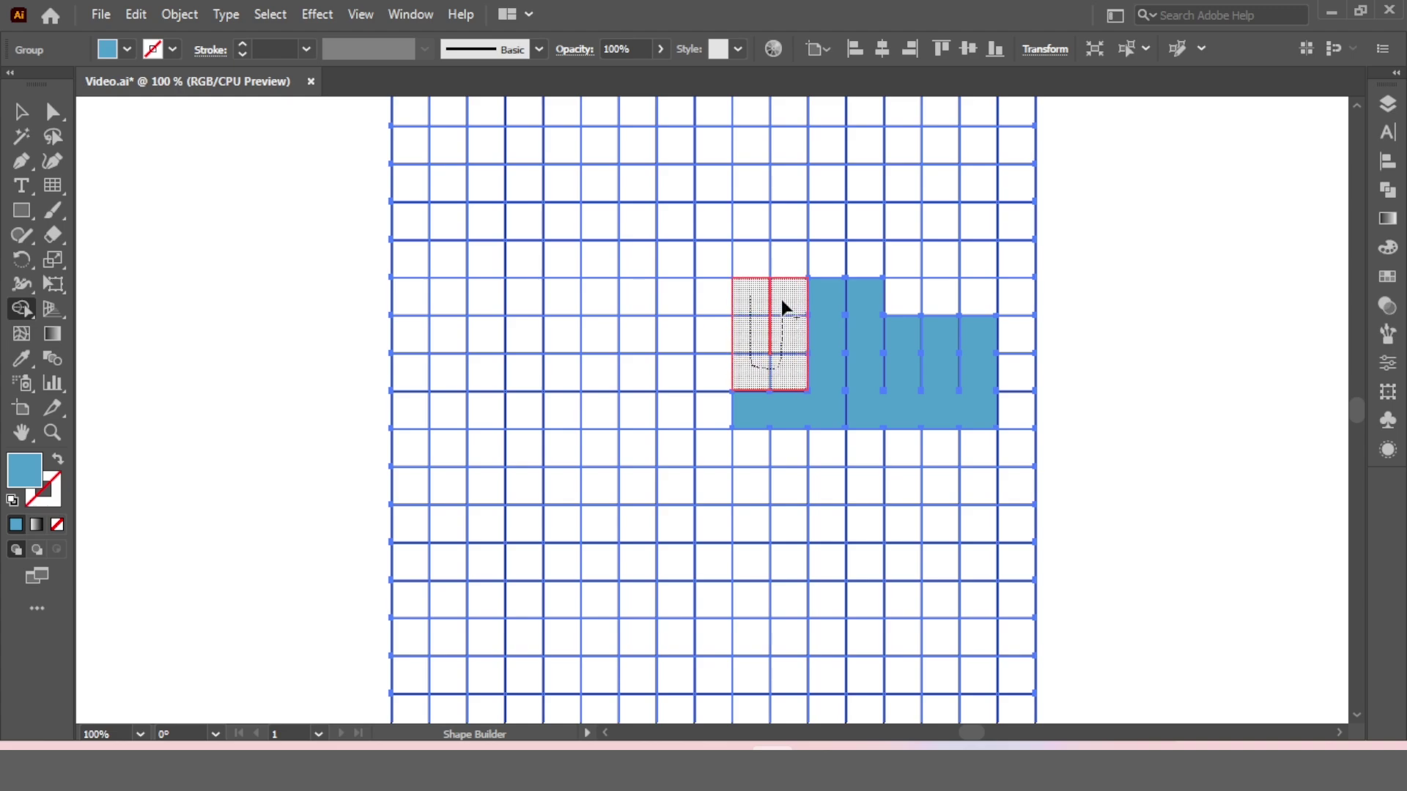
{"action": "mouse_move", "coordinate": [781, 299]}
{"action": "left_mouse_down"}
{"action": "mouse_move", "coordinate": [711, 349]}
{"action": "mouse_move", "coordinate": [692, 297]}
{"action": "left_mouse_up"}
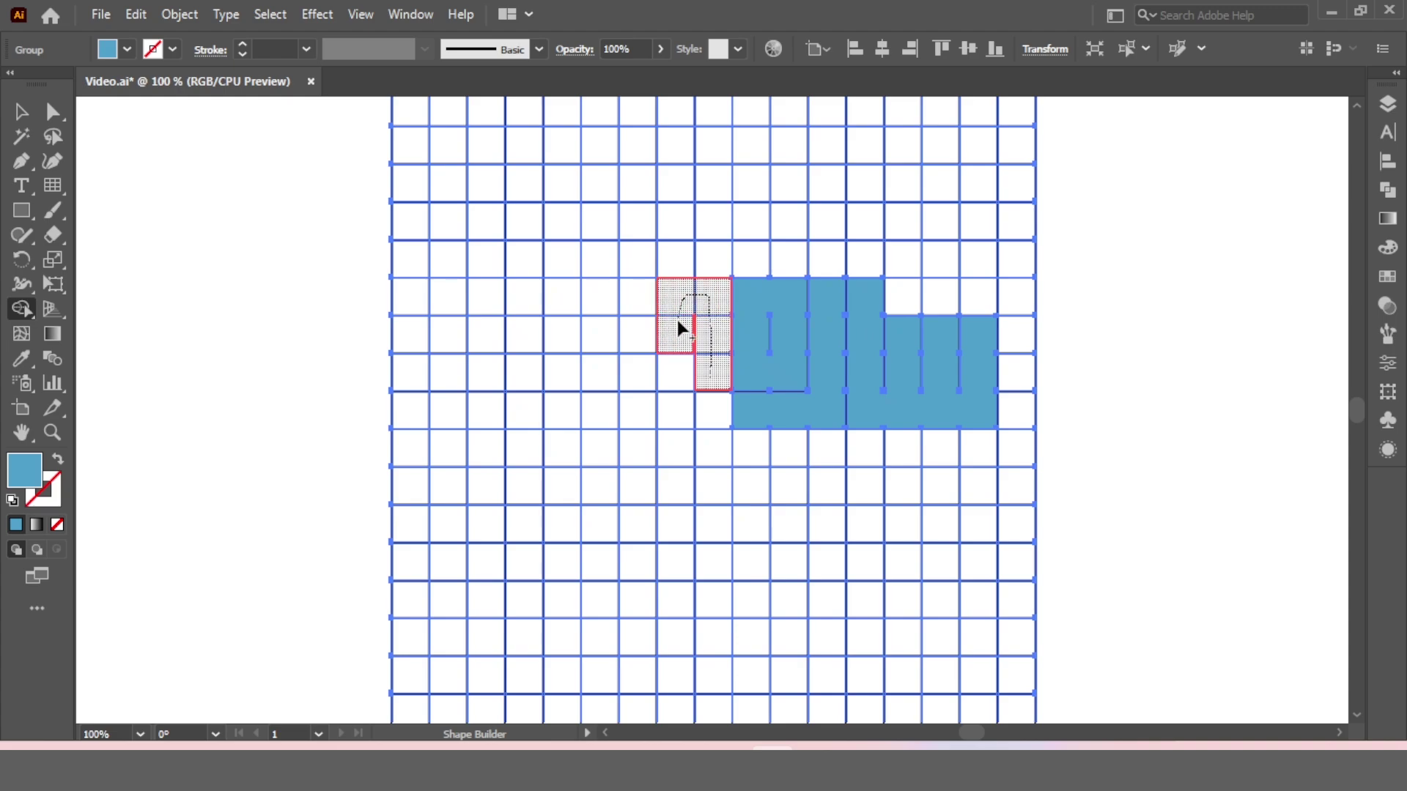
{"action": "mouse_move", "coordinate": [708, 417]}
{"action": "left_mouse_down"}
{"action": "mouse_move", "coordinate": [643, 411]}
{"action": "mouse_move", "coordinate": [640, 308]}
{"action": "left_mouse_up"}
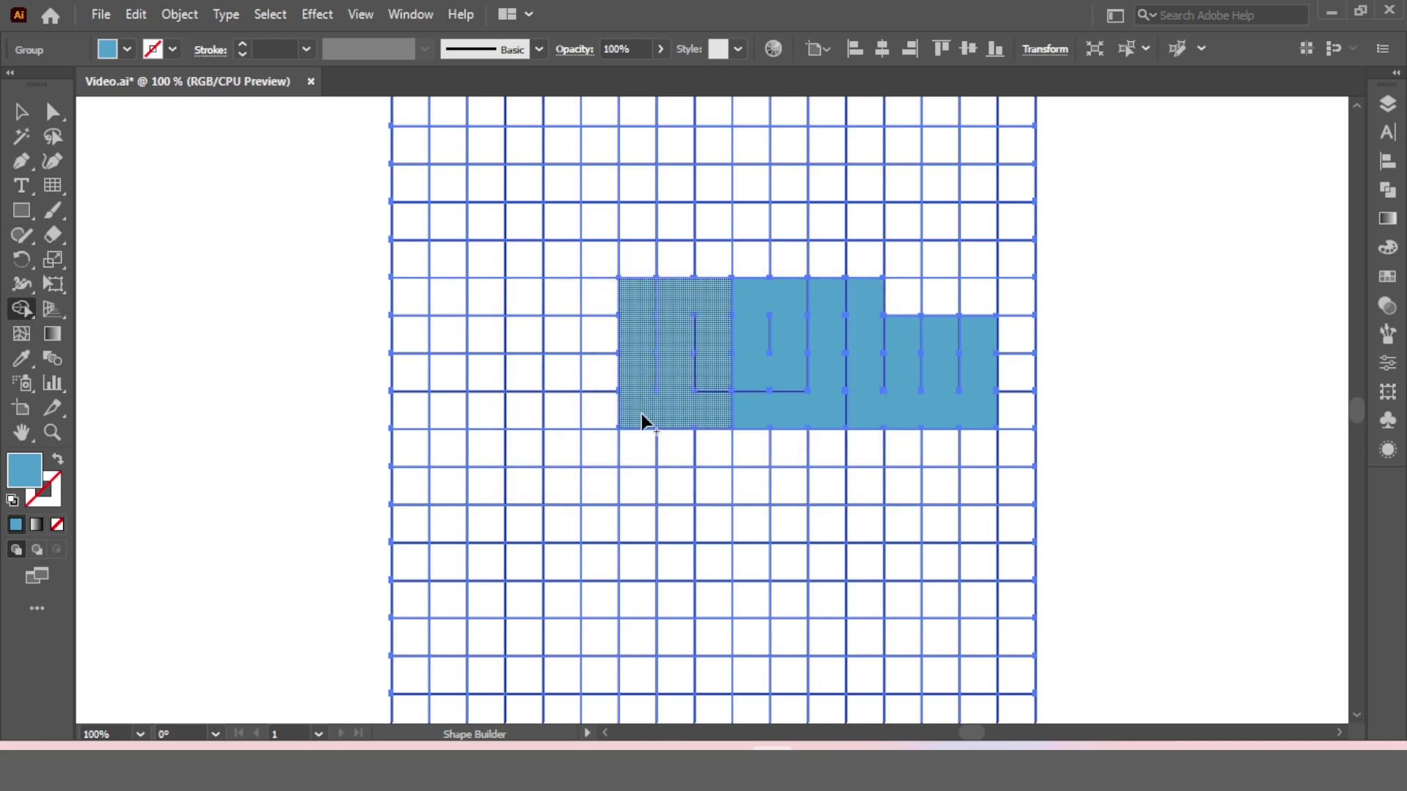
{"action": "mouse_move", "coordinate": [593, 379]}
{"action": "left_mouse_down"}
{"action": "mouse_move", "coordinate": [588, 339]}
{"action": "mouse_move", "coordinate": [517, 333]}
{"action": "mouse_move", "coordinate": [503, 377]}
{"action": "mouse_move", "coordinate": [556, 381]}
{"action": "mouse_move", "coordinate": [545, 406]}
{"action": "mouse_move", "coordinate": [450, 406]}
{"action": "mouse_move", "coordinate": [442, 298]}
{"action": "mouse_move", "coordinate": [596, 265]}
{"action": "mouse_move", "coordinate": [807, 264]}
{"action": "mouse_move", "coordinate": [974, 285]}
{"action": "mouse_move", "coordinate": [948, 296]}
{"action": "left_mouse_up"}
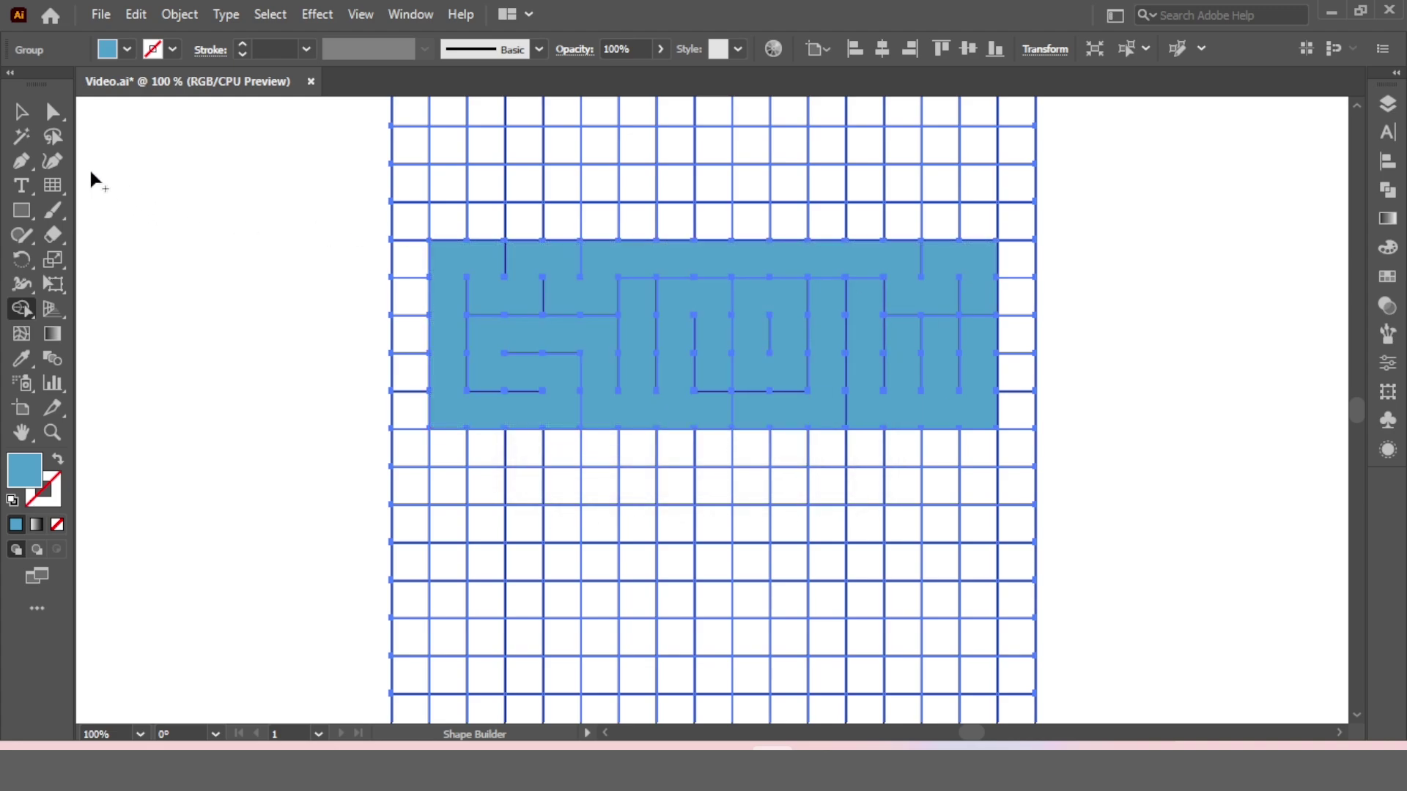
{"action": "left_click", "coordinate": [21, 111]}
{"action": "left_click", "coordinate": [202, 315]}
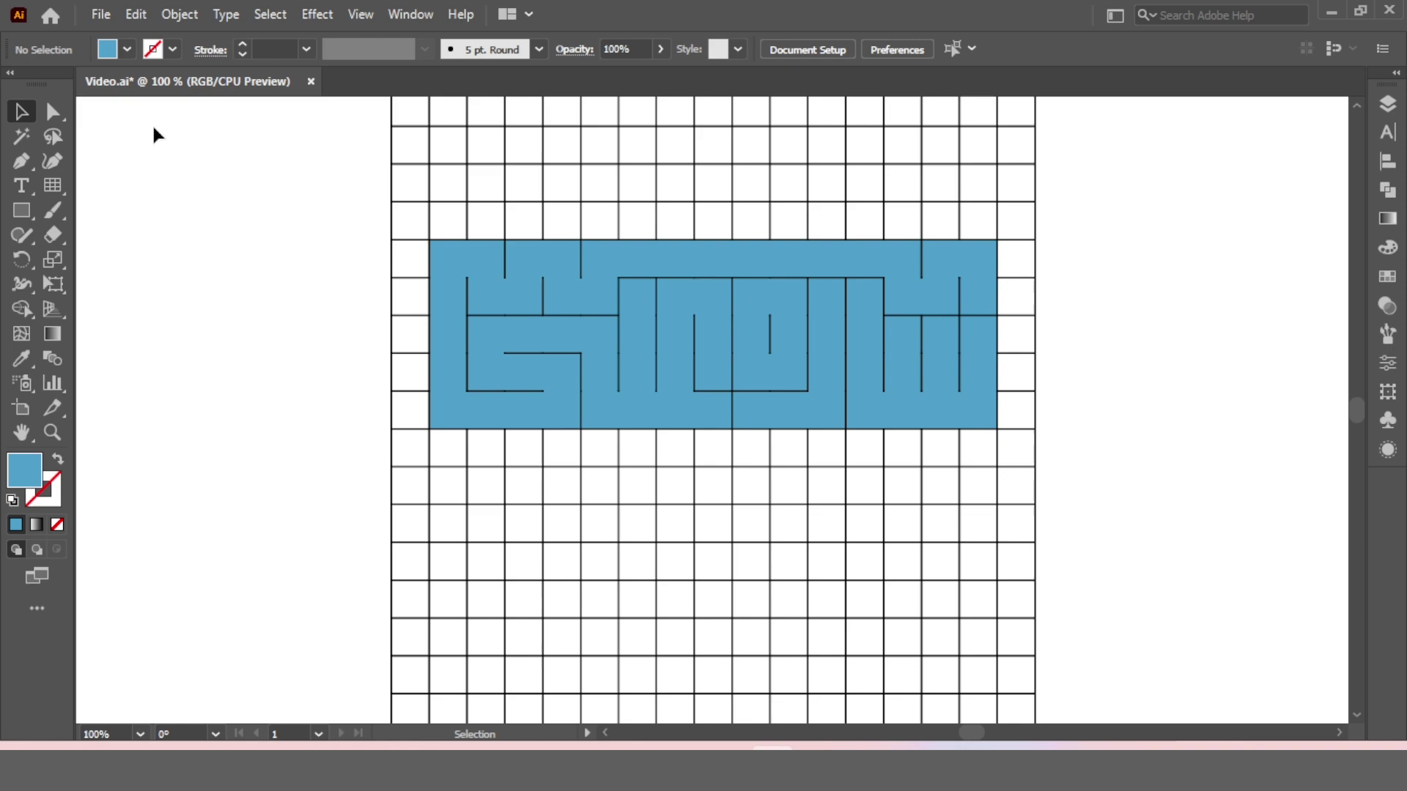
Select all the blue letter shapes directly within the grid group and cut them out
{"action": "left_click", "coordinate": [54, 119]}
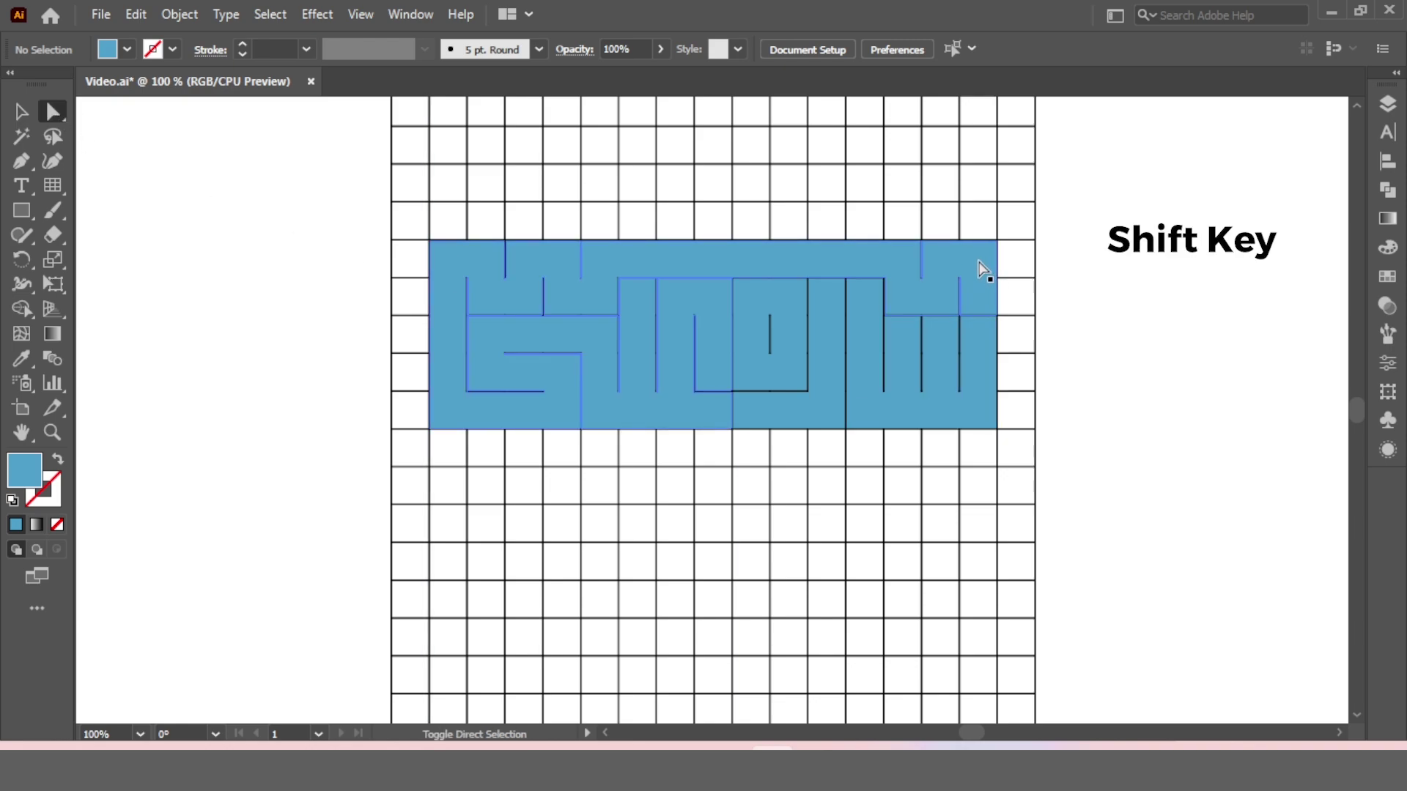
{"action": "left_click", "coordinate": [984, 271], "text": "shift"}
{"action": "left_click", "coordinate": [981, 357], "text": "shift"}
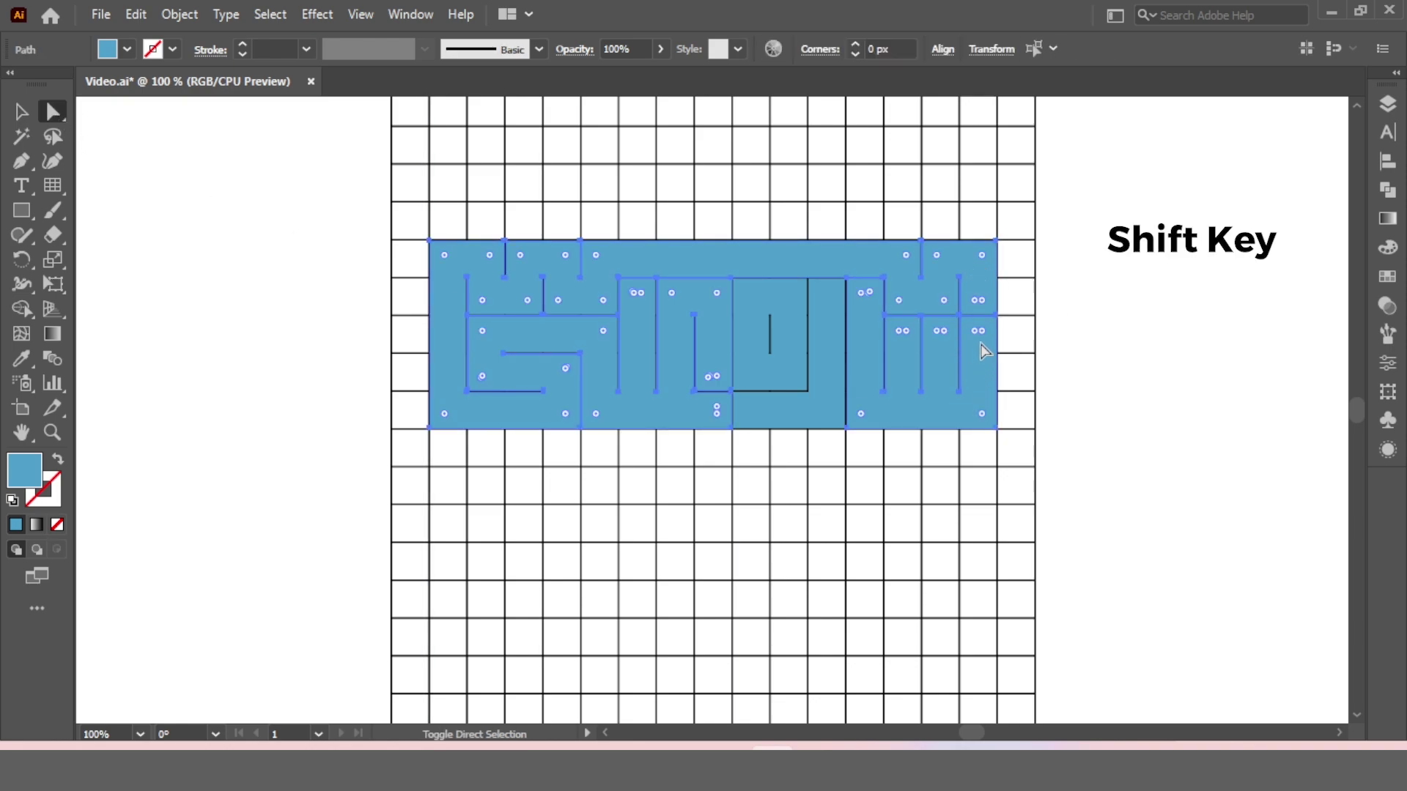
{"action": "left_click", "coordinate": [828, 302], "text": "shift"}
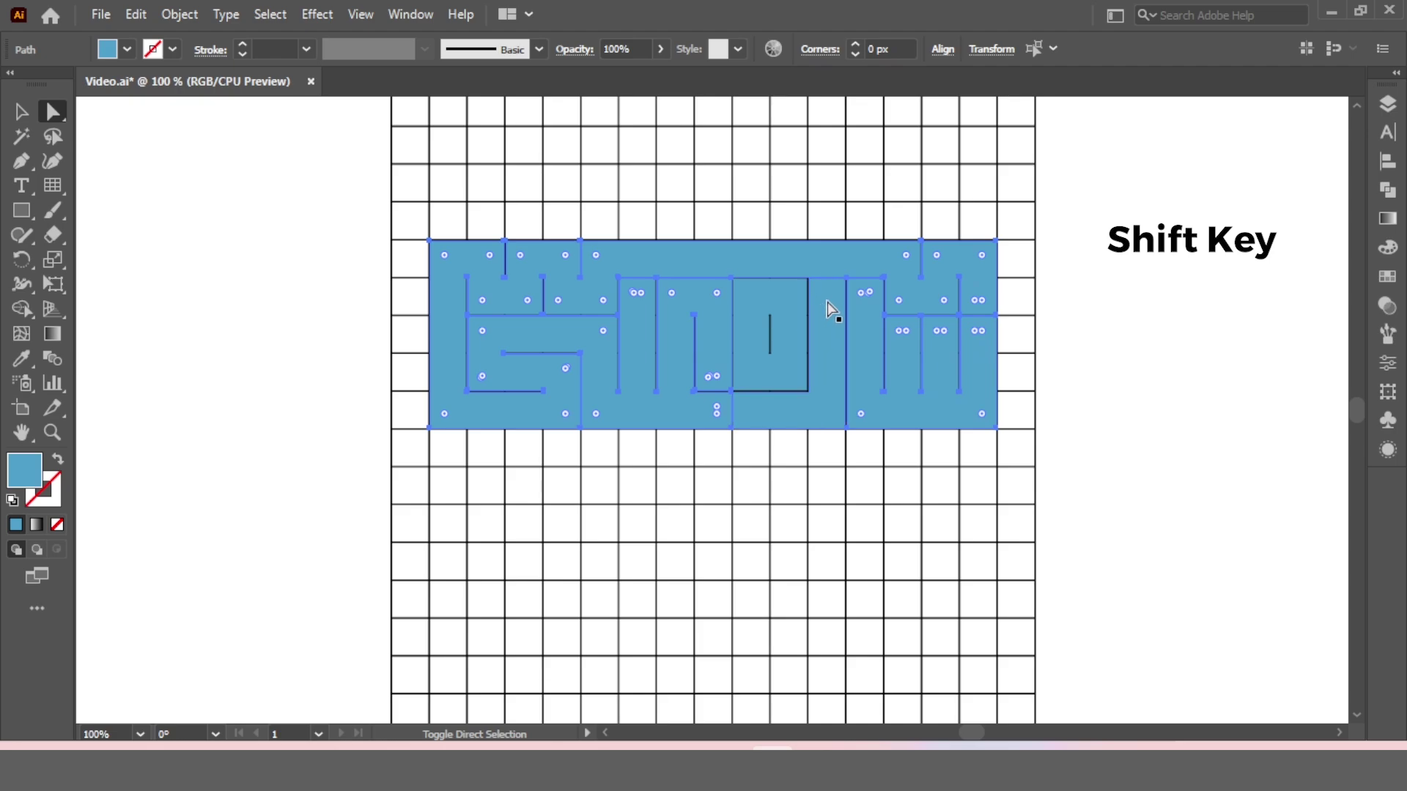
{"action": "left_click", "coordinate": [780, 294], "text": "shift"}
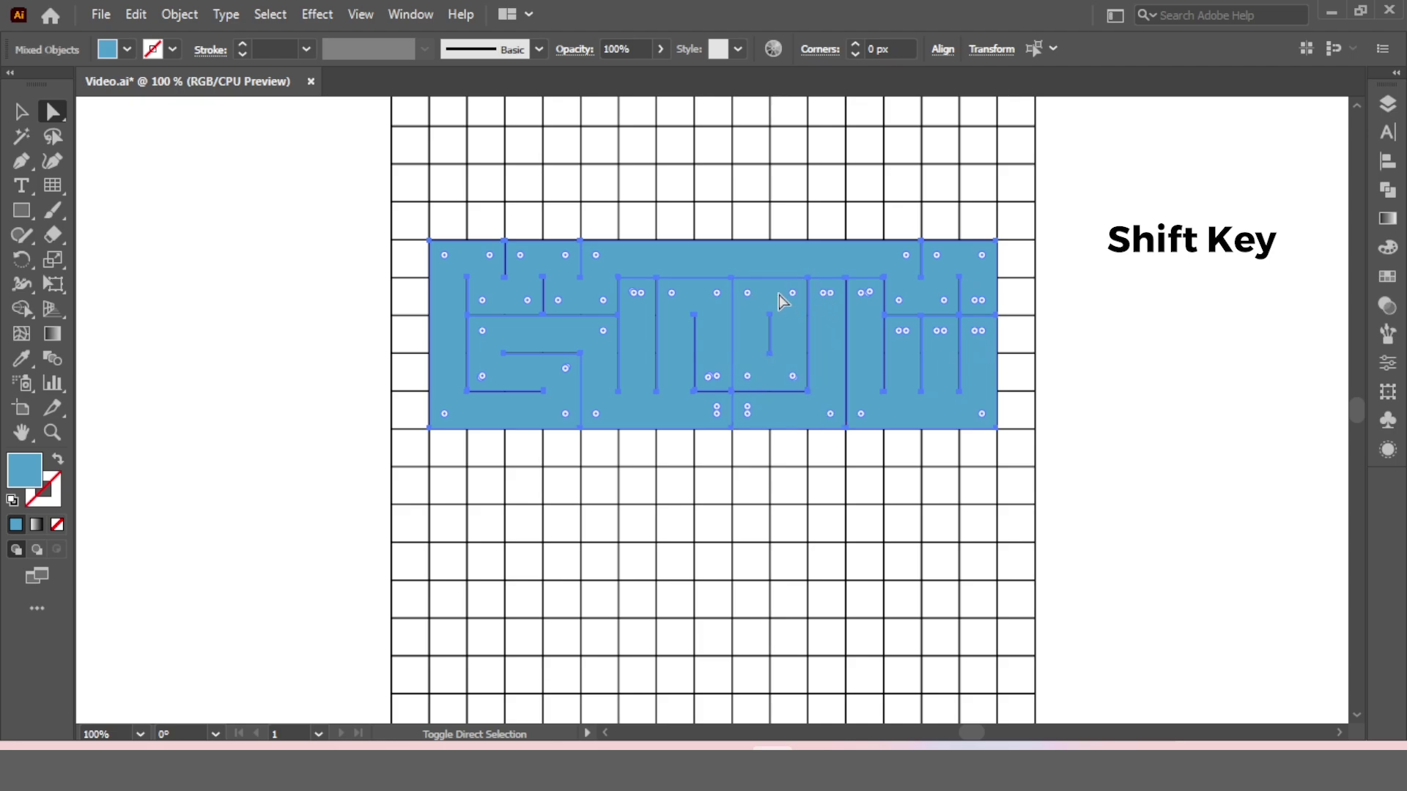
{"action": "left_click", "coordinate": [135, 14]}
{"action": "left_click", "coordinate": [168, 93]}
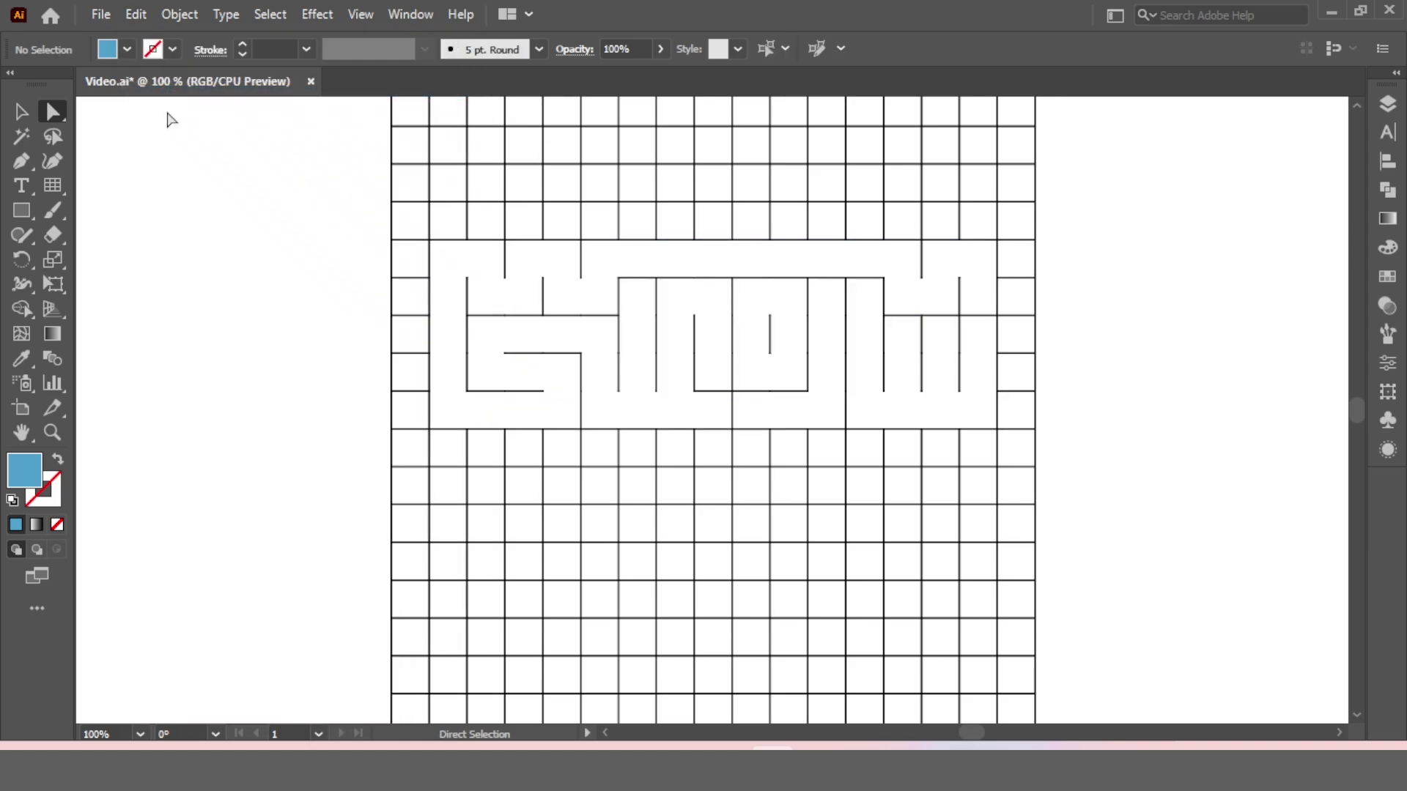
Delete the remaining grid and paste the cut lettering back in its original place
{"action": "left_click", "coordinate": [22, 112]}
{"action": "left_click_drag", "start_coordinate": [286, 174], "coordinate": [1083, 596]}
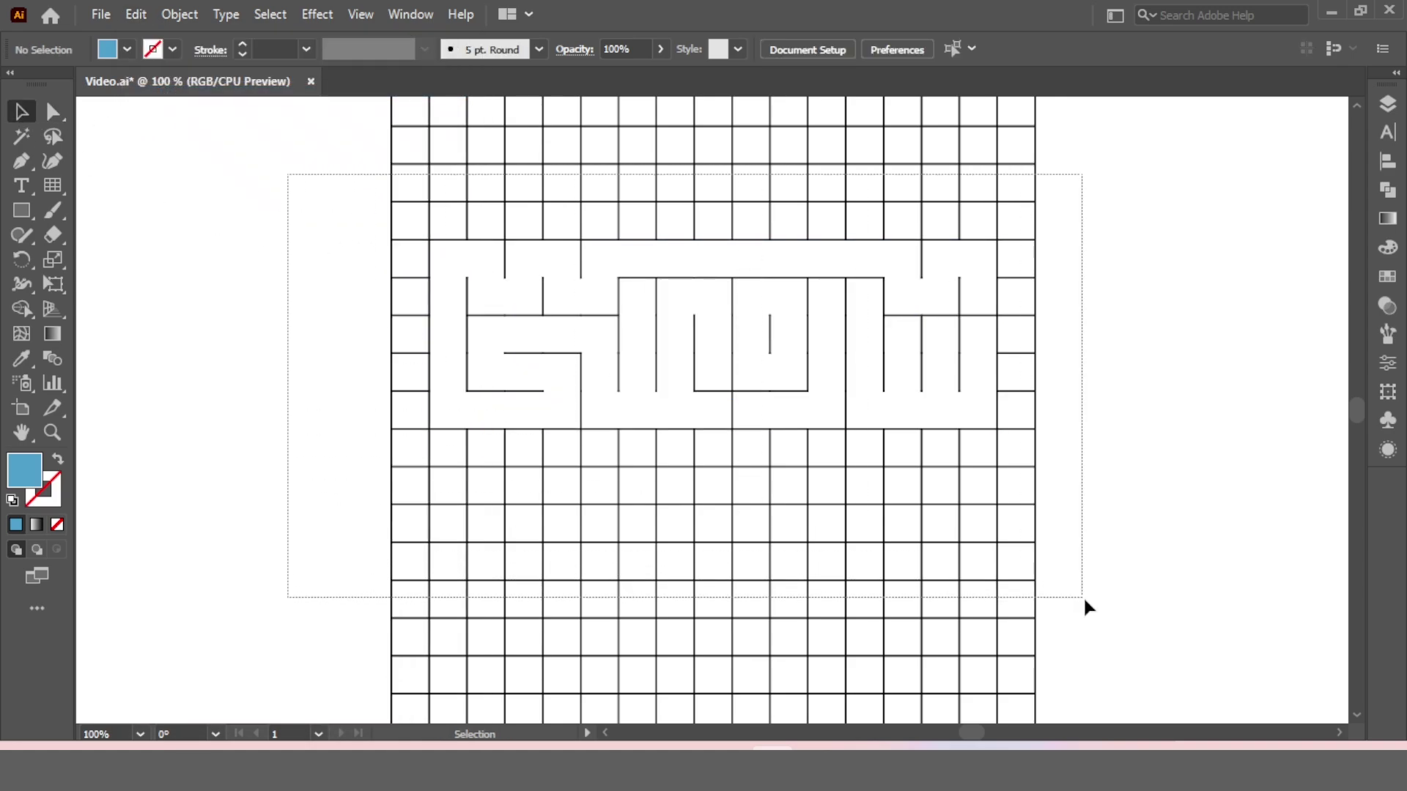
{"action": "key", "text": "Delete"}
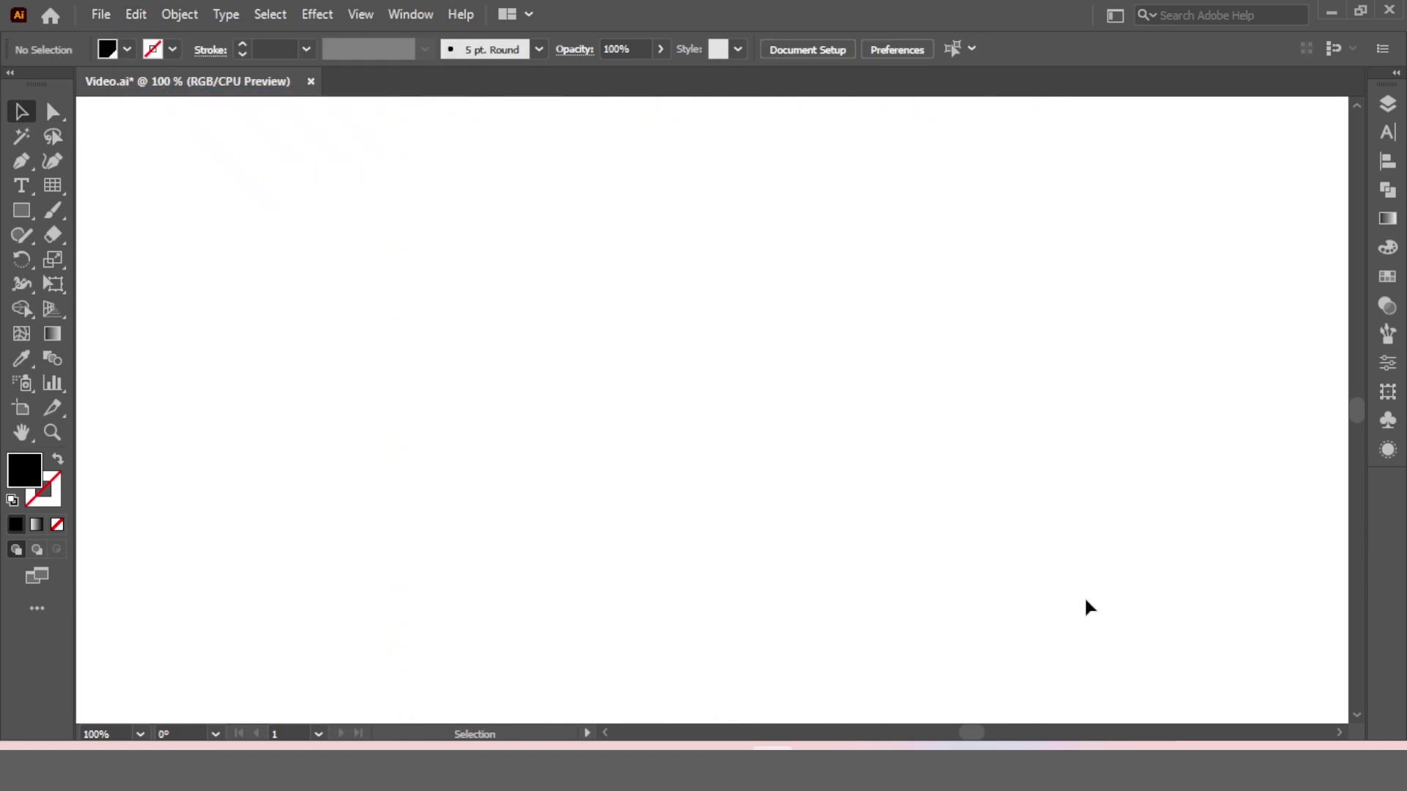
{"action": "left_click", "coordinate": [123, 14]}
{"action": "left_click", "coordinate": [207, 206]}
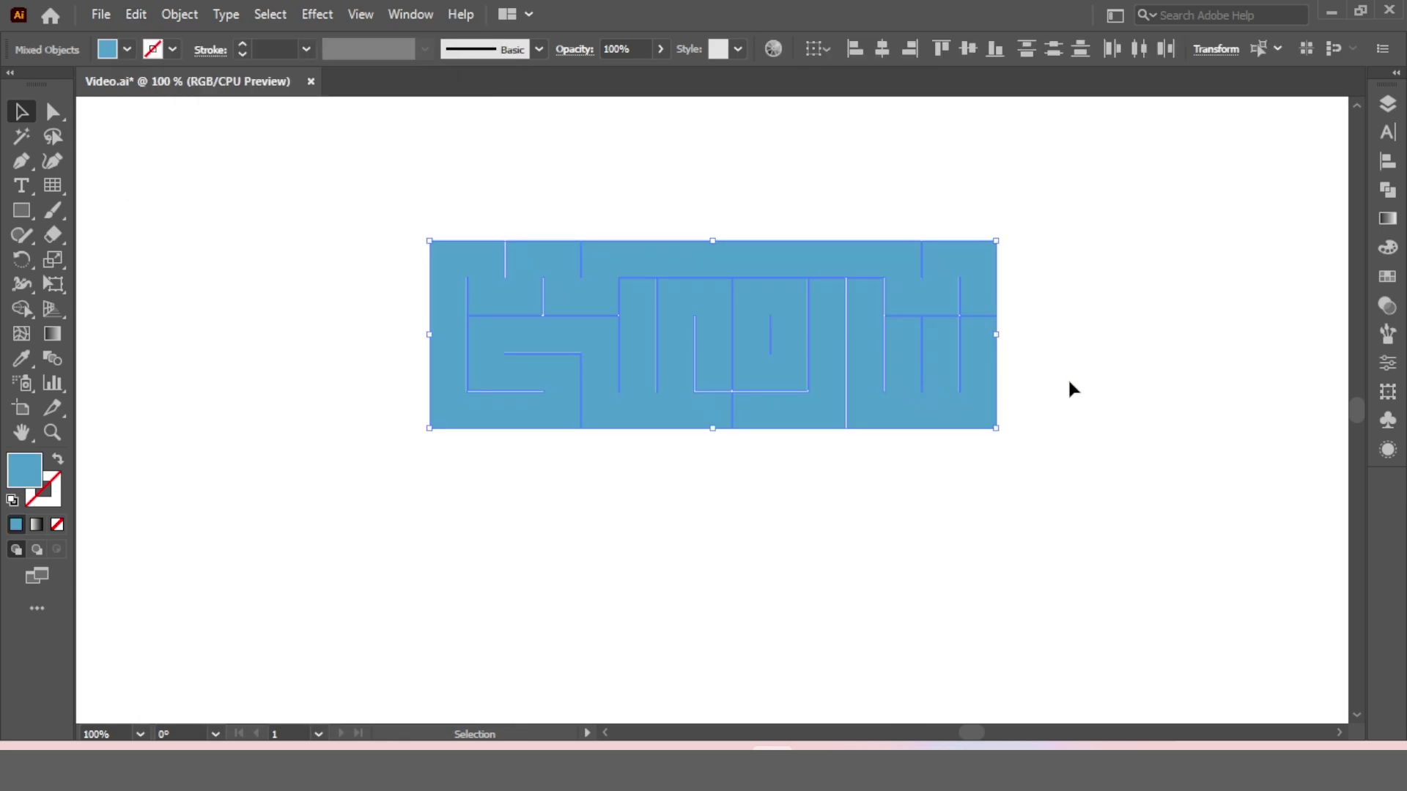
Combine all the pasted letter shapes into one group with a Pathfinder operation
{"action": "left_click", "coordinate": [1138, 338]}
{"action": "left_click_drag", "start_coordinate": [1062, 213], "coordinate": [323, 460]}
{"action": "left_click", "coordinate": [1387, 190]}
{"action": "left_click", "coordinate": [1147, 149]}
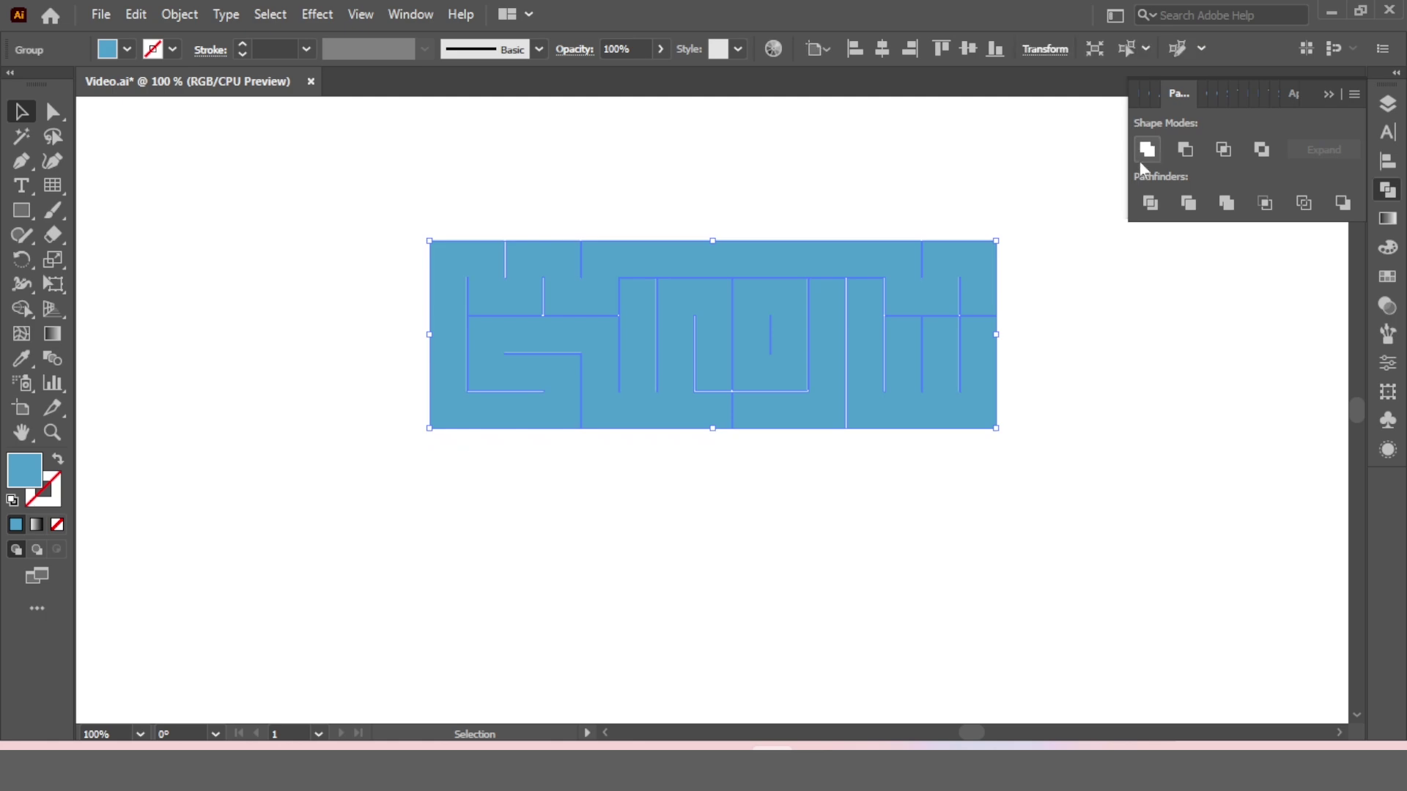
Apply an Offset Path effect of -6 px with miter joins to the lettering
{"action": "left_click", "coordinate": [317, 14]}
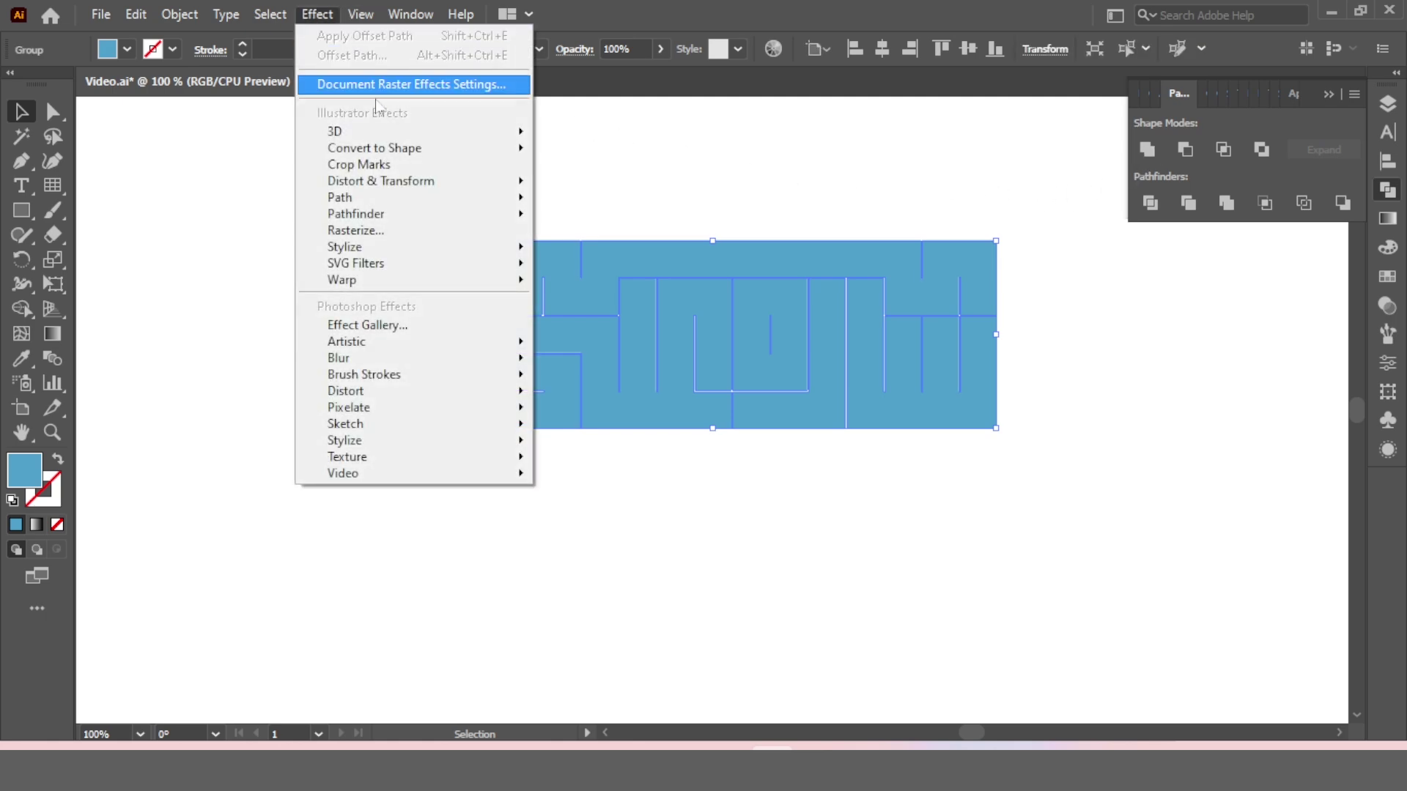
{"action": "mouse_move", "coordinate": [469, 197]}
{"action": "left_click", "coordinate": [600, 200]}
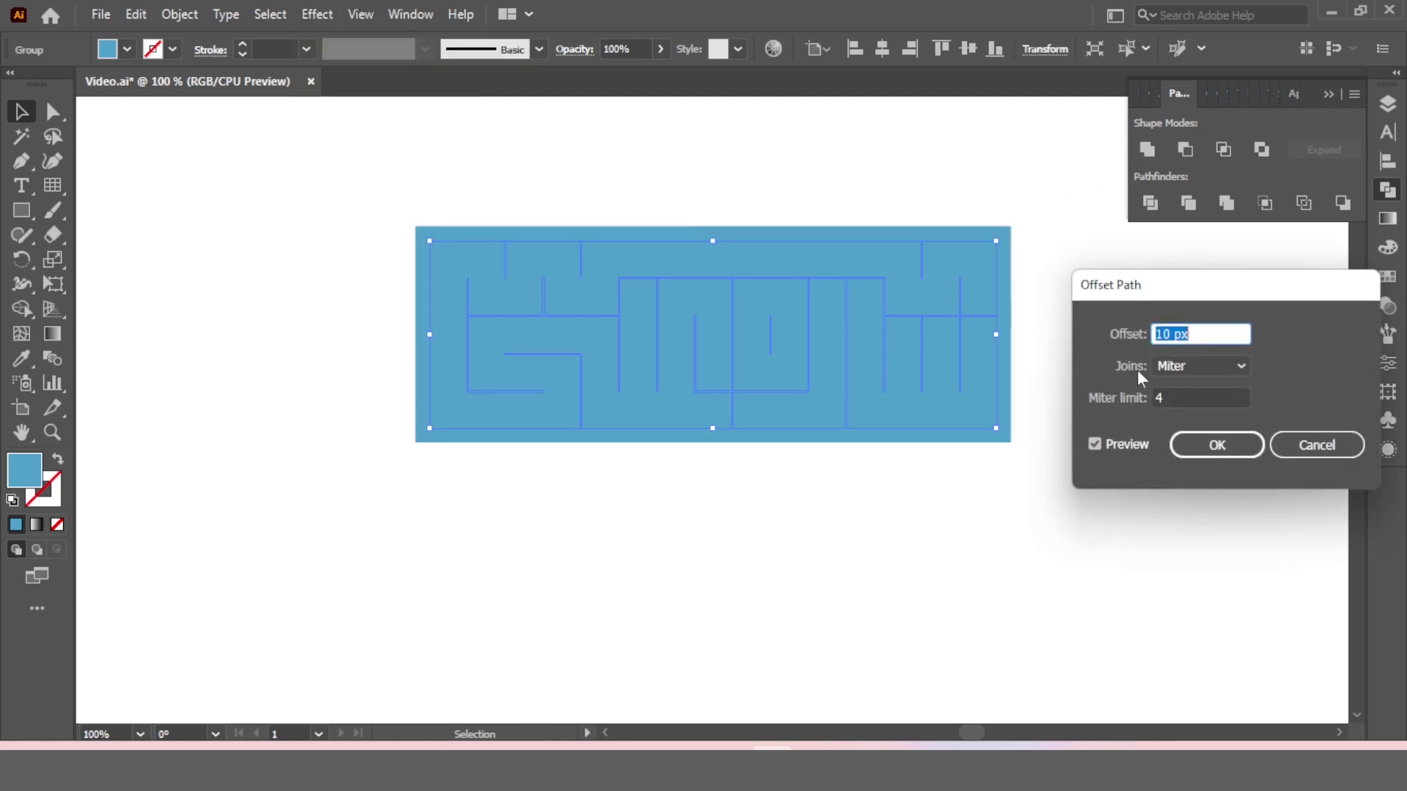
{"action": "key", "text": "Down"}
{"action": "key", "text": "Down"}
{"action": "key", "text": "Down"}
{"action": "key", "text": "Down"}
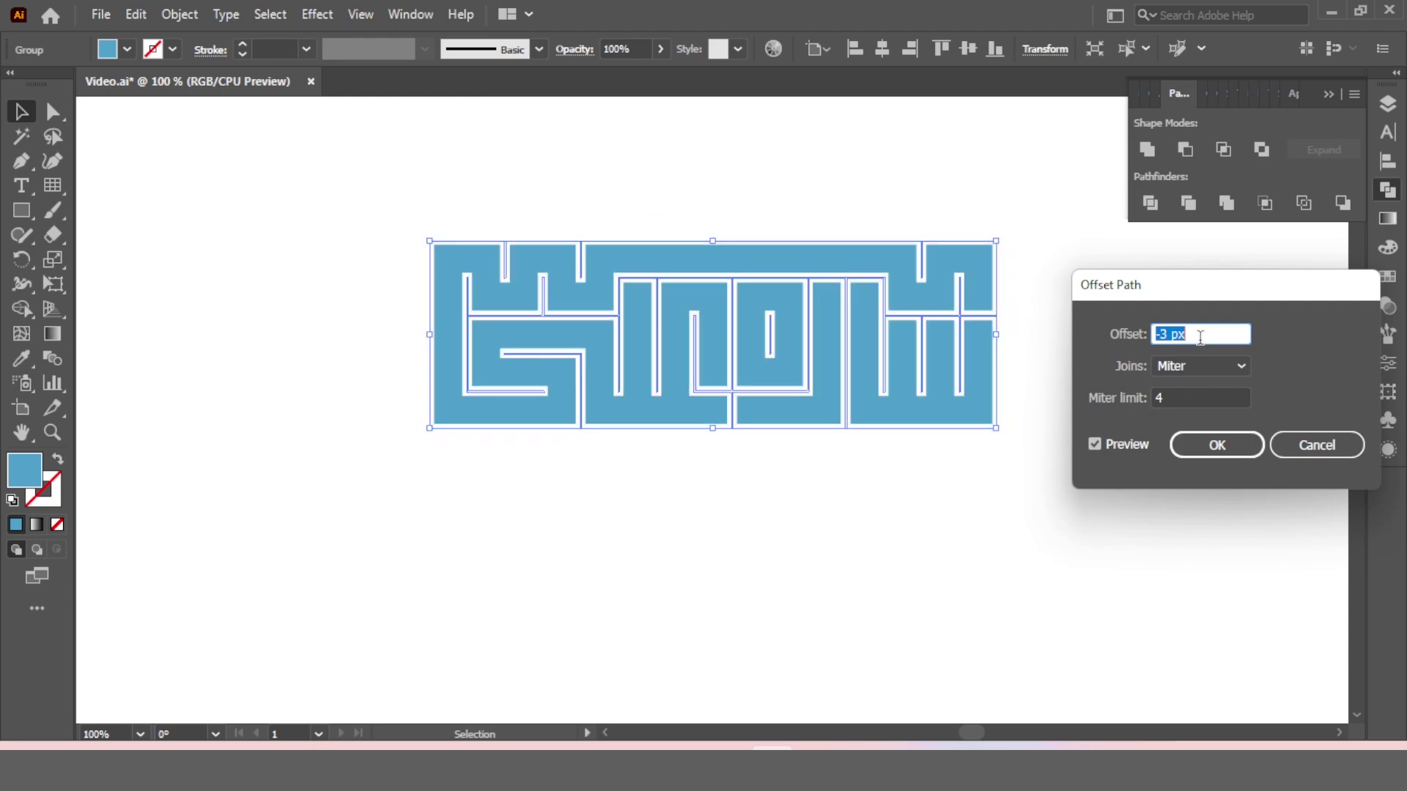
{"action": "key", "text": "Down"}
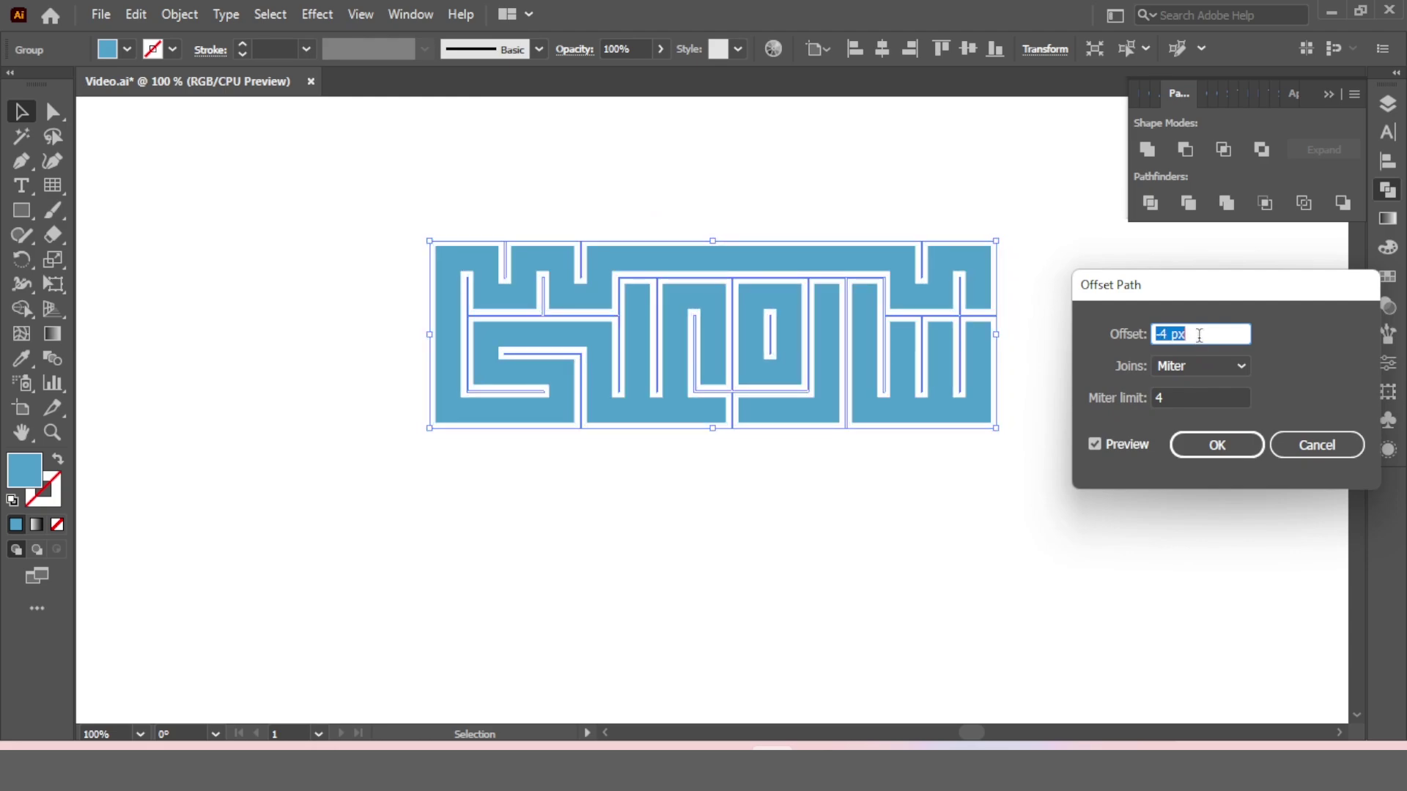
{"action": "key", "text": "Down"}
{"action": "key", "text": "Down"}
{"action": "left_click", "coordinate": [1216, 444]}
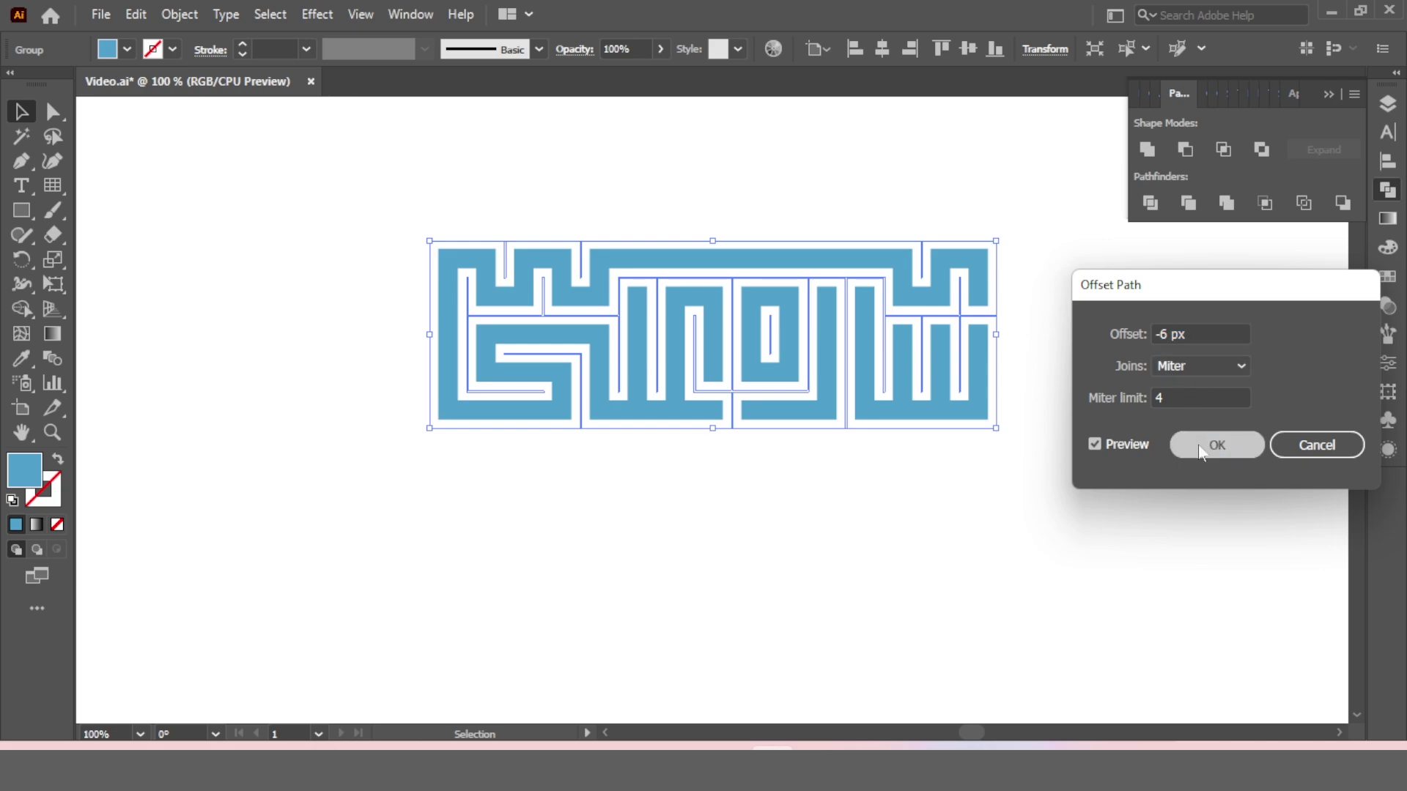
Expand the appearance of the offset lettering and deselect it
{"action": "left_click", "coordinate": [192, 16]}
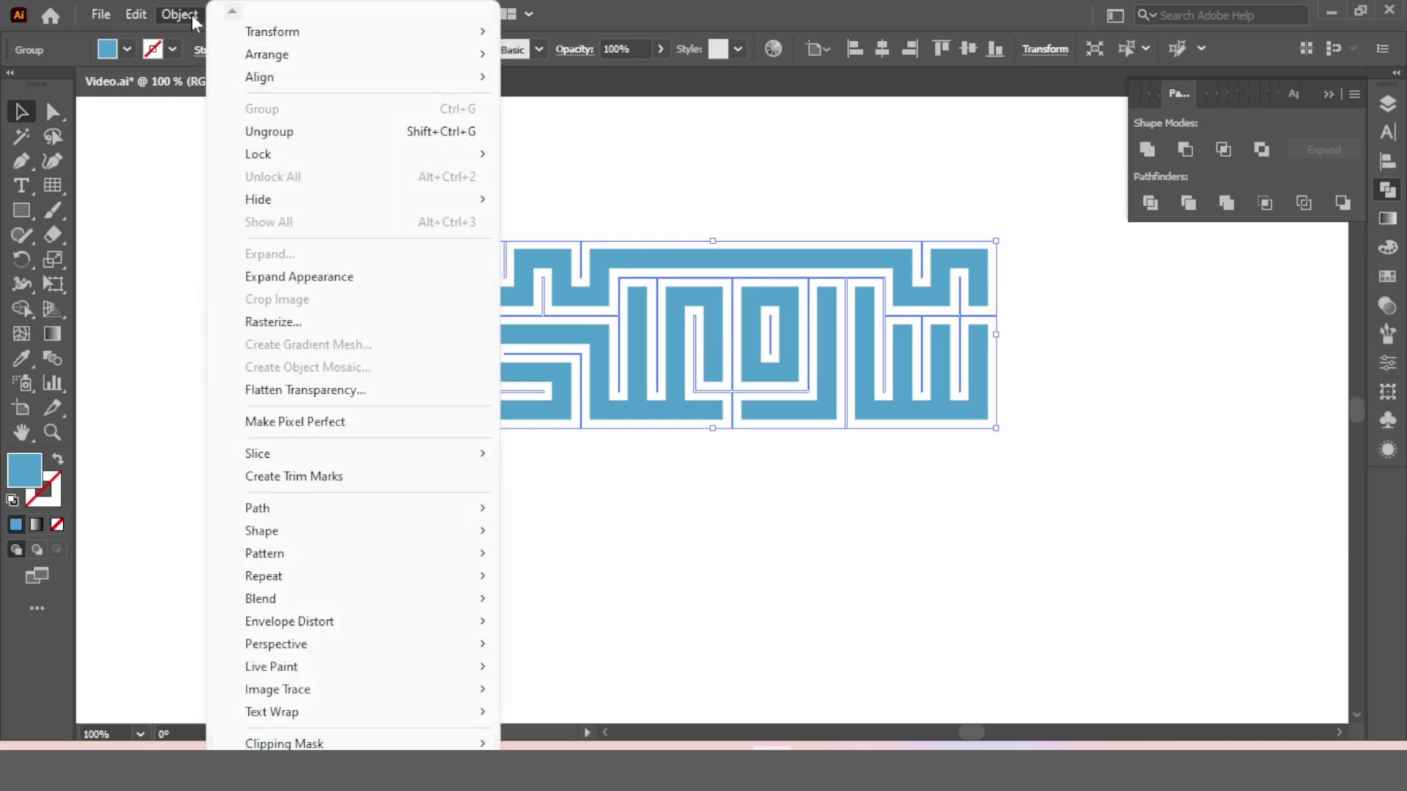
{"action": "left_click", "coordinate": [300, 276]}
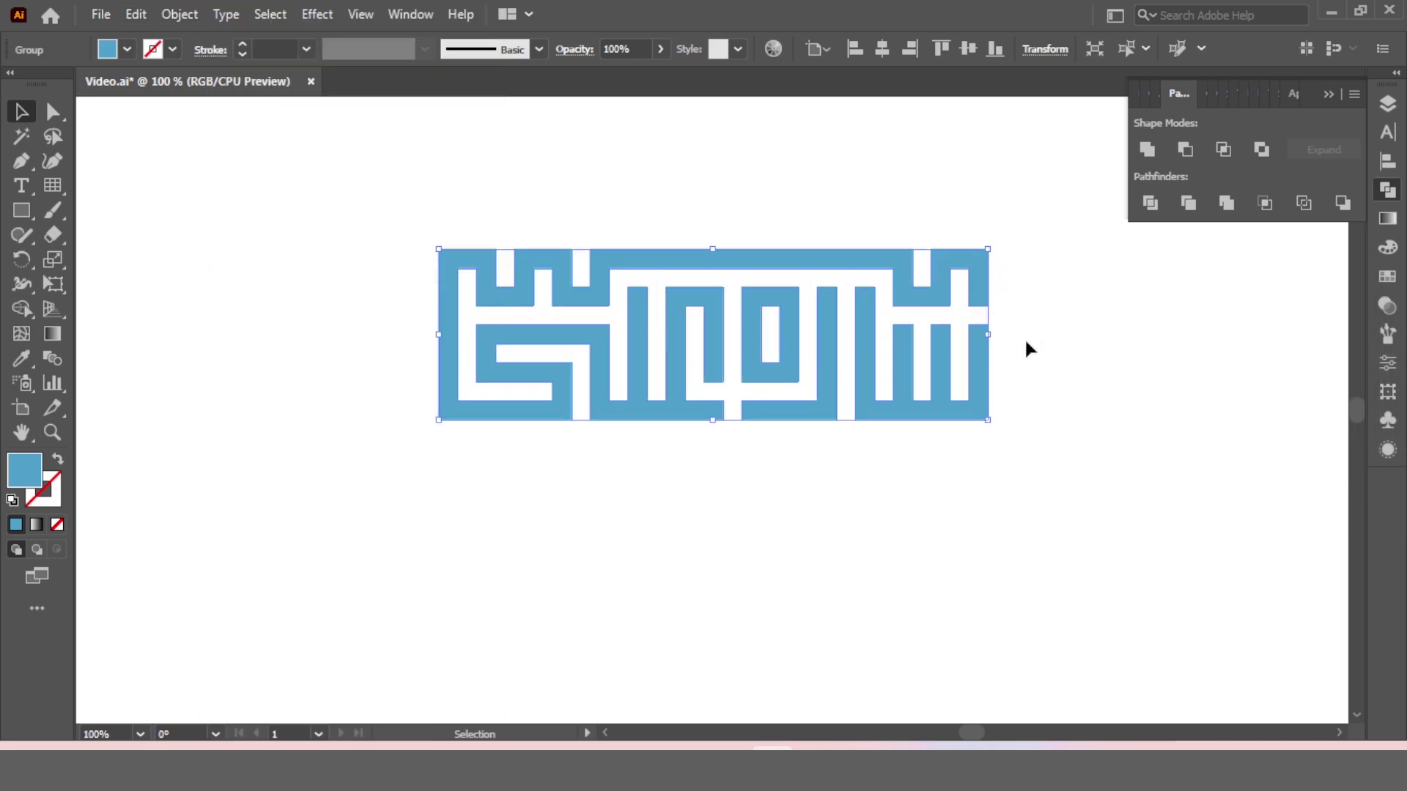
{"action": "left_click", "coordinate": [1132, 337]}
{"action": "left_click", "coordinate": [1326, 94]}
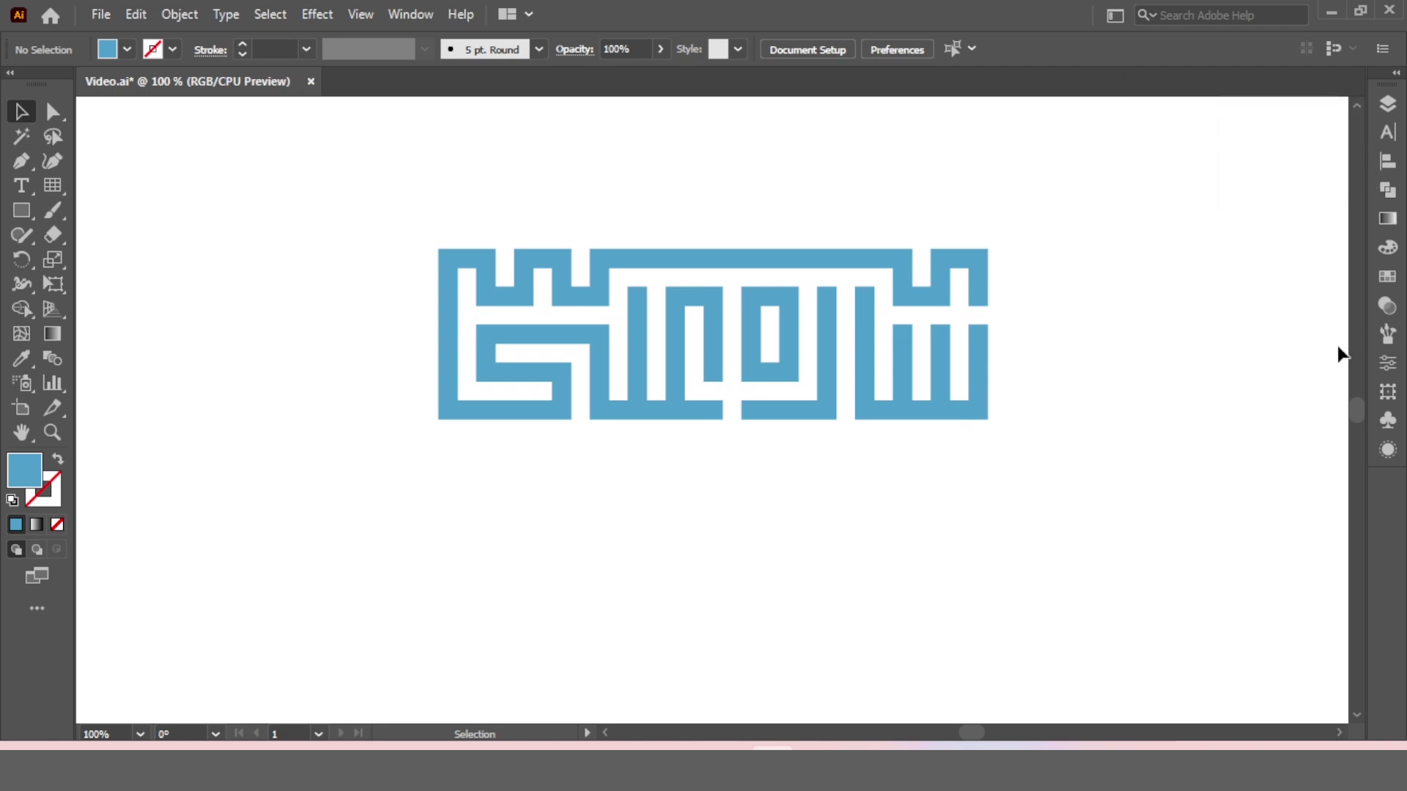
Show the brush library of the document and set the lettering's fill to black
{"action": "left_click", "coordinate": [1375, 340]}
{"action": "left_click_drag", "start_coordinate": [896, 191], "coordinate": [572, 451]}
{"action": "left_click", "coordinate": [126, 49]}
{"action": "left_click", "coordinate": [61, 87]}
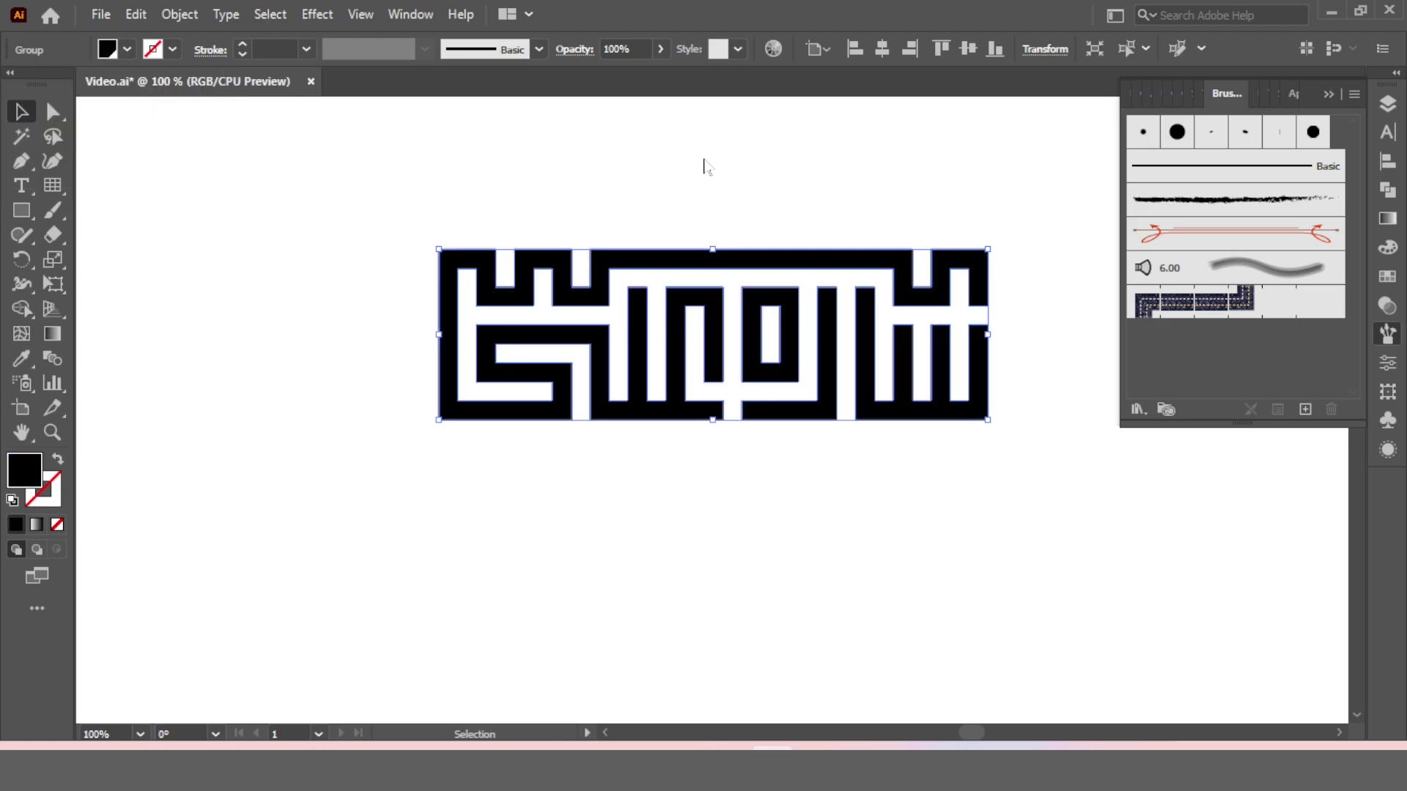
Create a Pattern Brush from the black lettering with the Add space to fit option
{"action": "left_click", "coordinate": [652, 200]}
{"action": "left_click_drag", "start_coordinate": [537, 166], "coordinate": [867, 509]}
{"action": "mouse_move", "coordinate": [827, 361]}
{"action": "left_mouse_down"}
{"action": "mouse_move", "coordinate": [986, 375]}
{"action": "mouse_move", "coordinate": [1157, 366]}
{"action": "left_mouse_up"}
{"action": "left_click", "coordinate": [651, 485]}
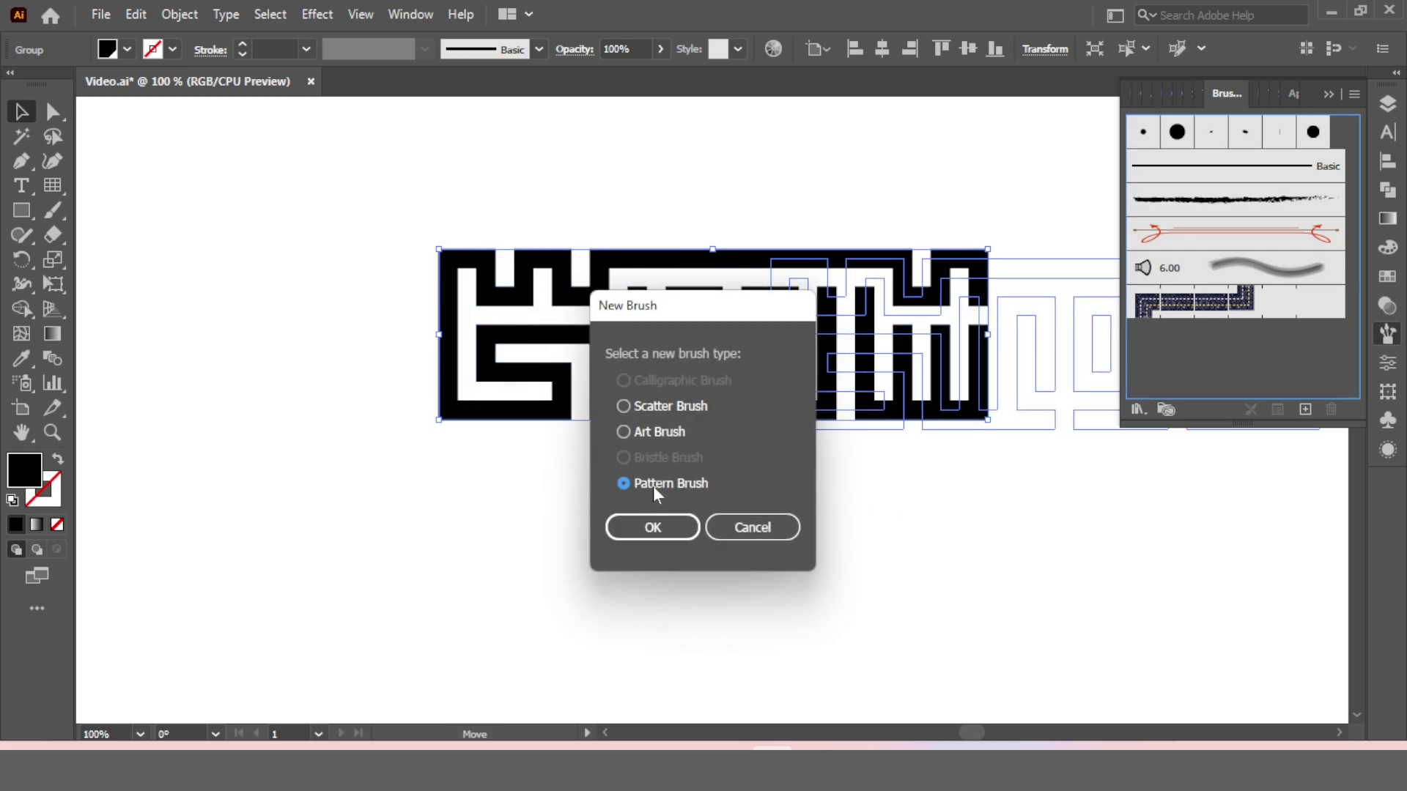
{"action": "left_click", "coordinate": [652, 527]}
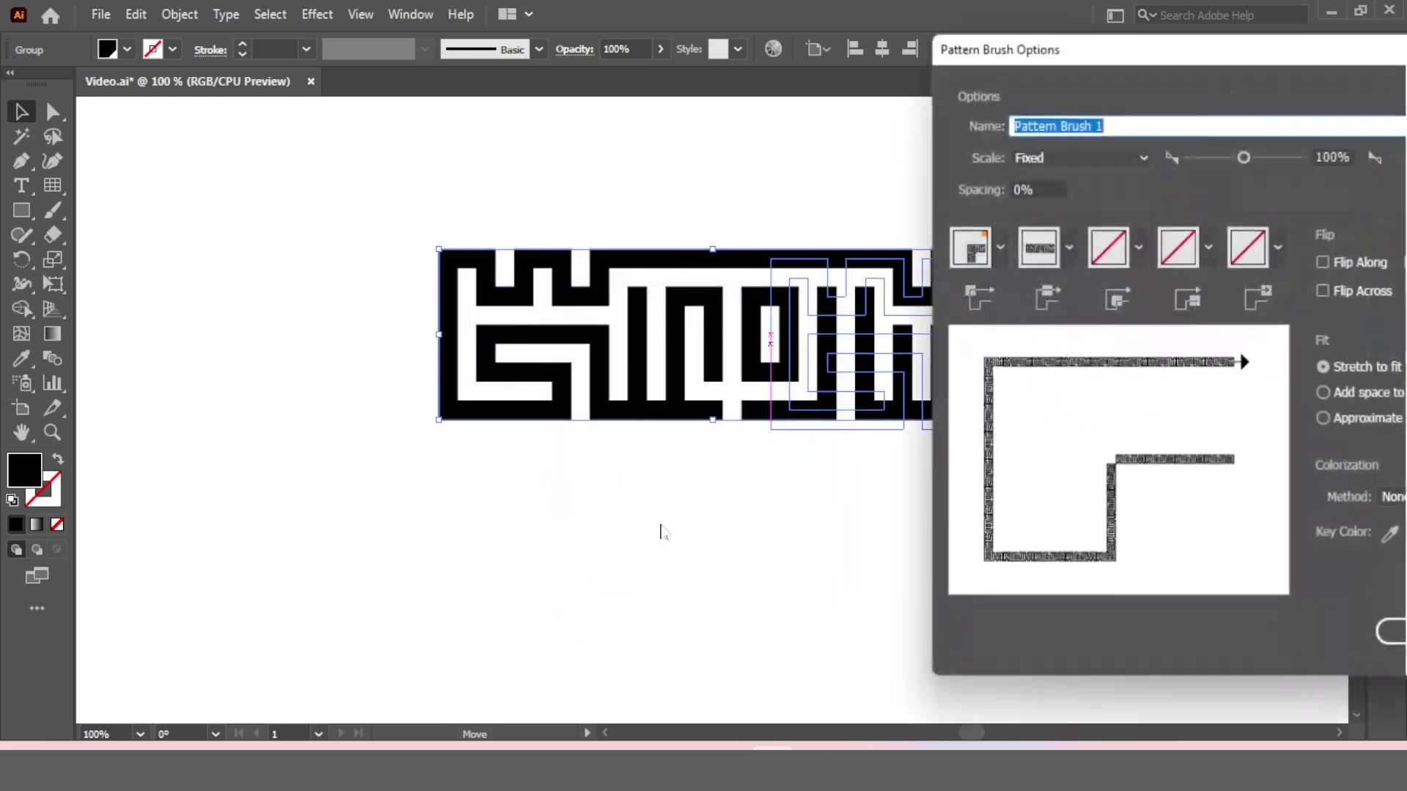
{"action": "left_click", "coordinate": [1323, 393]}
{"action": "left_click_drag", "start_coordinate": [1212, 69], "coordinate": [938, 76]}
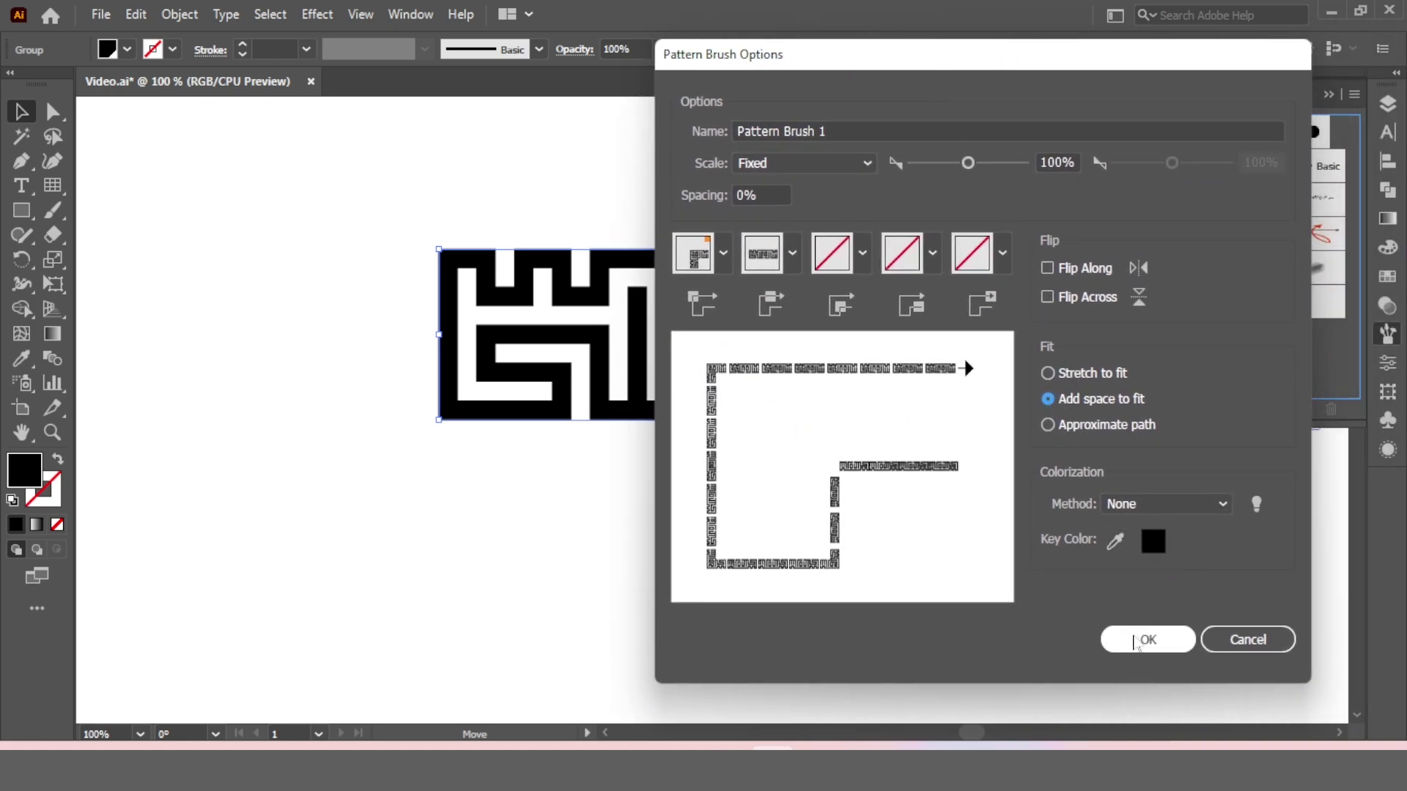
{"action": "left_click", "coordinate": [1139, 640]}
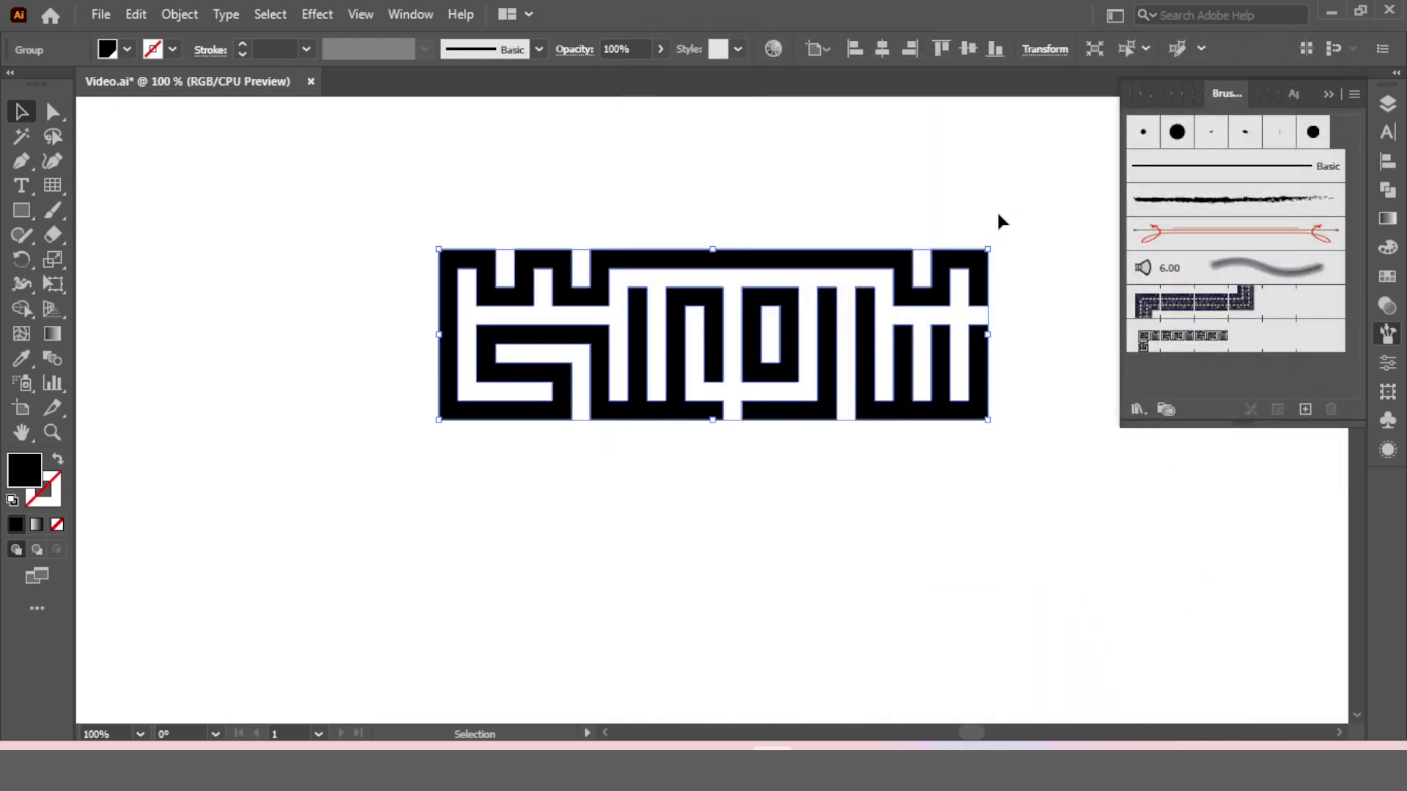
Delete the original lettering and fit the artboard in the window
{"action": "left_click", "coordinate": [1003, 201]}
{"action": "left_click", "coordinate": [766, 410]}
{"action": "key", "text": "Delete"}
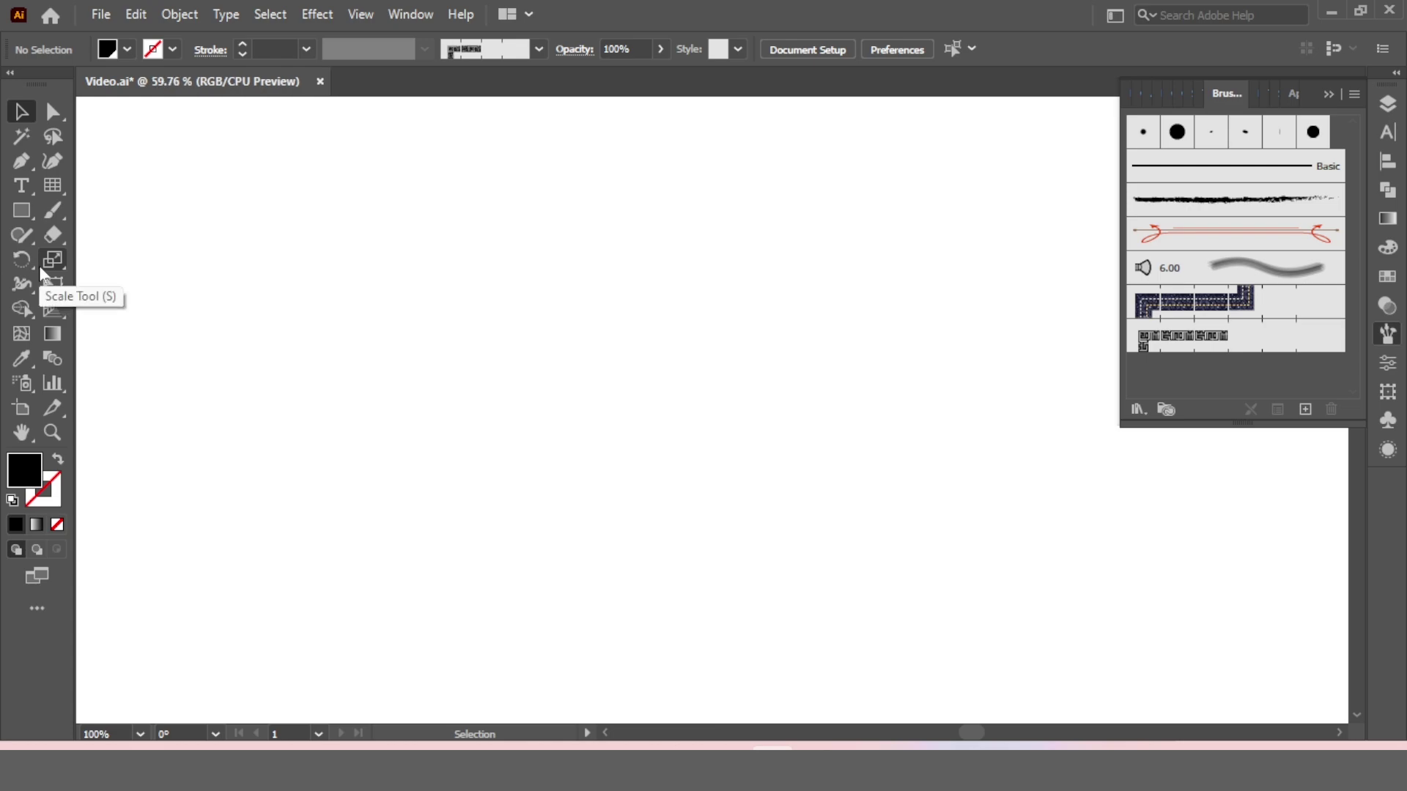
{"action": "key", "text": "ctrl+0"}
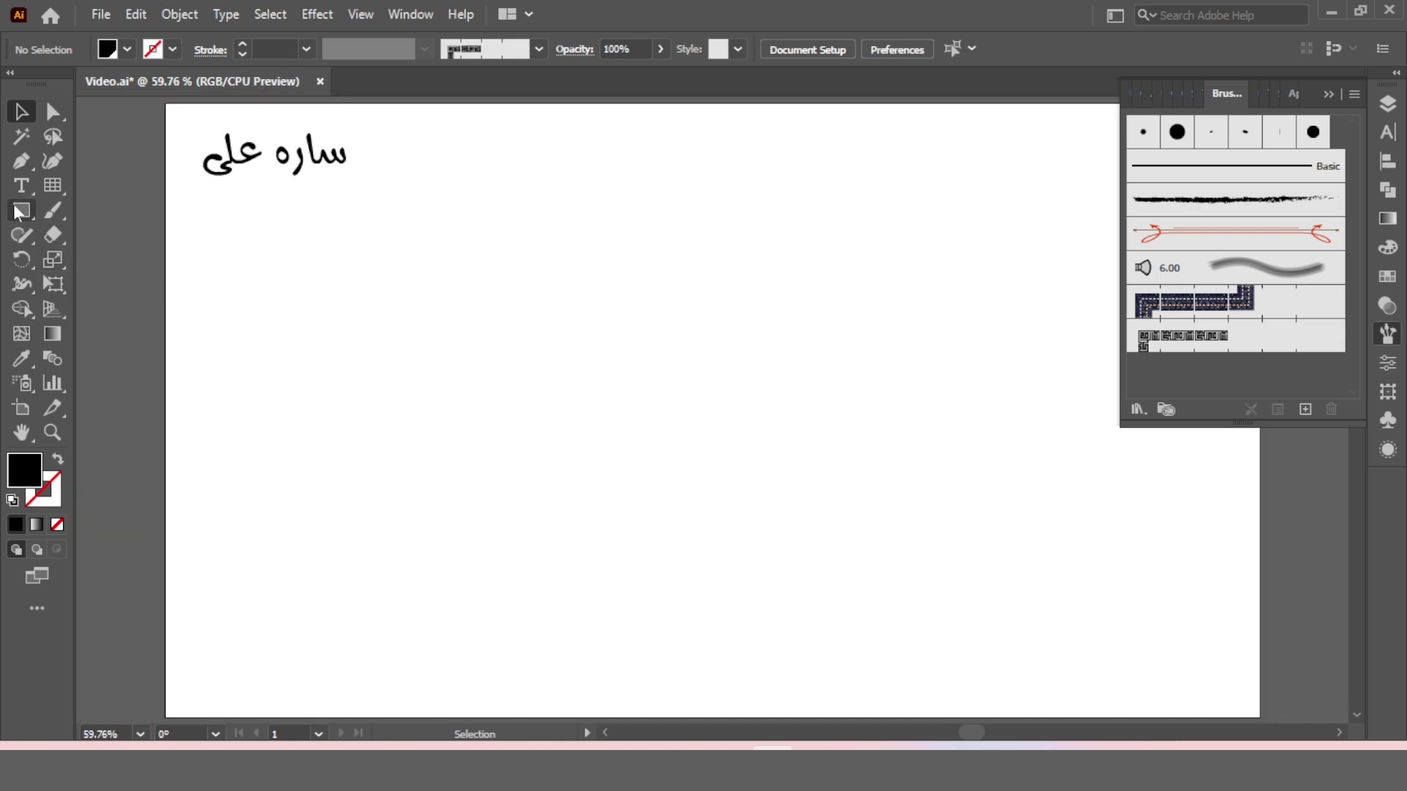
Draw a large circle from its centre in the middle of the artboard with the Ellipse tool
{"action": "left_click_drag", "start_coordinate": [21, 210], "coordinate": [107, 256]}
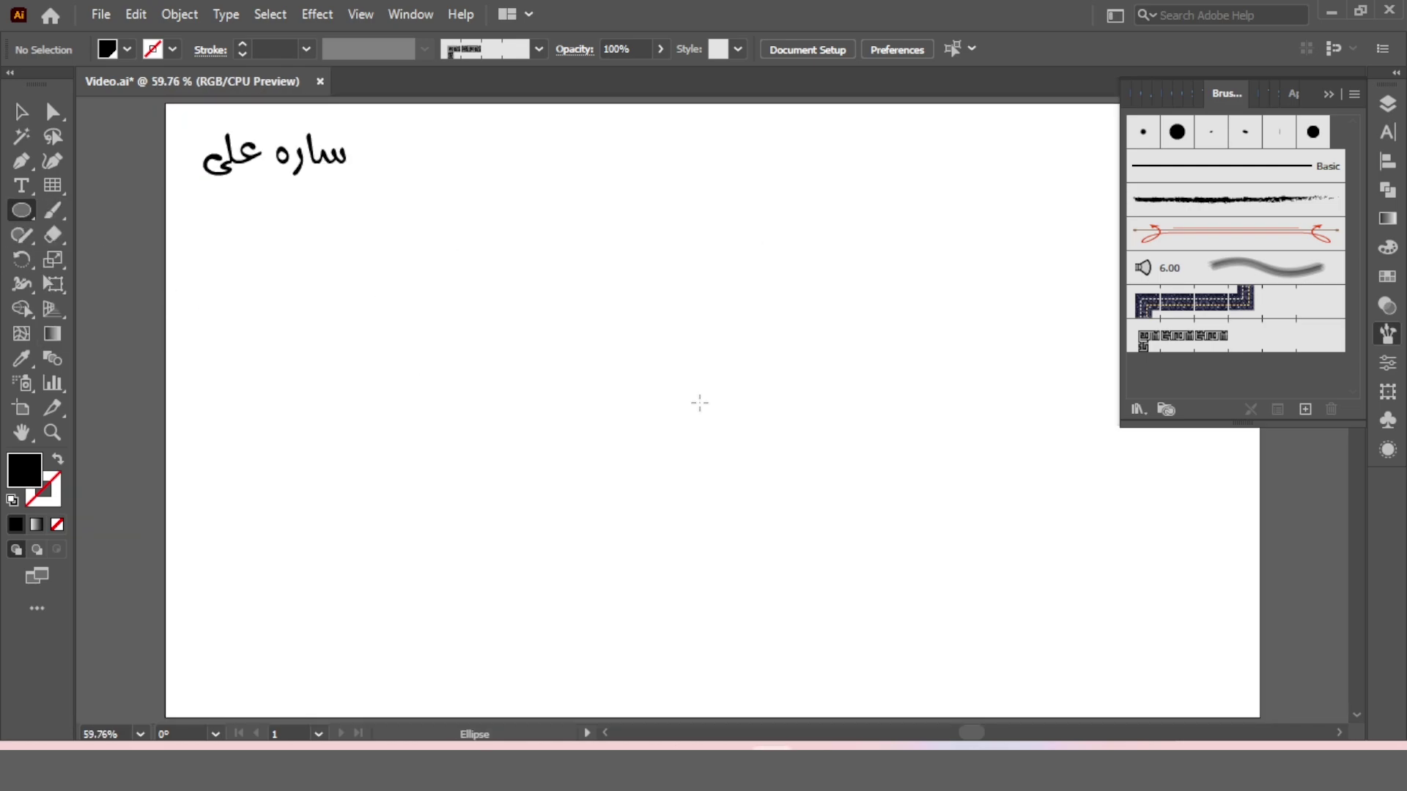
{"action": "left_click_drag", "start_coordinate": [709, 410], "coordinate": [806, 635]}
{"action": "left_click", "coordinate": [21, 111]}
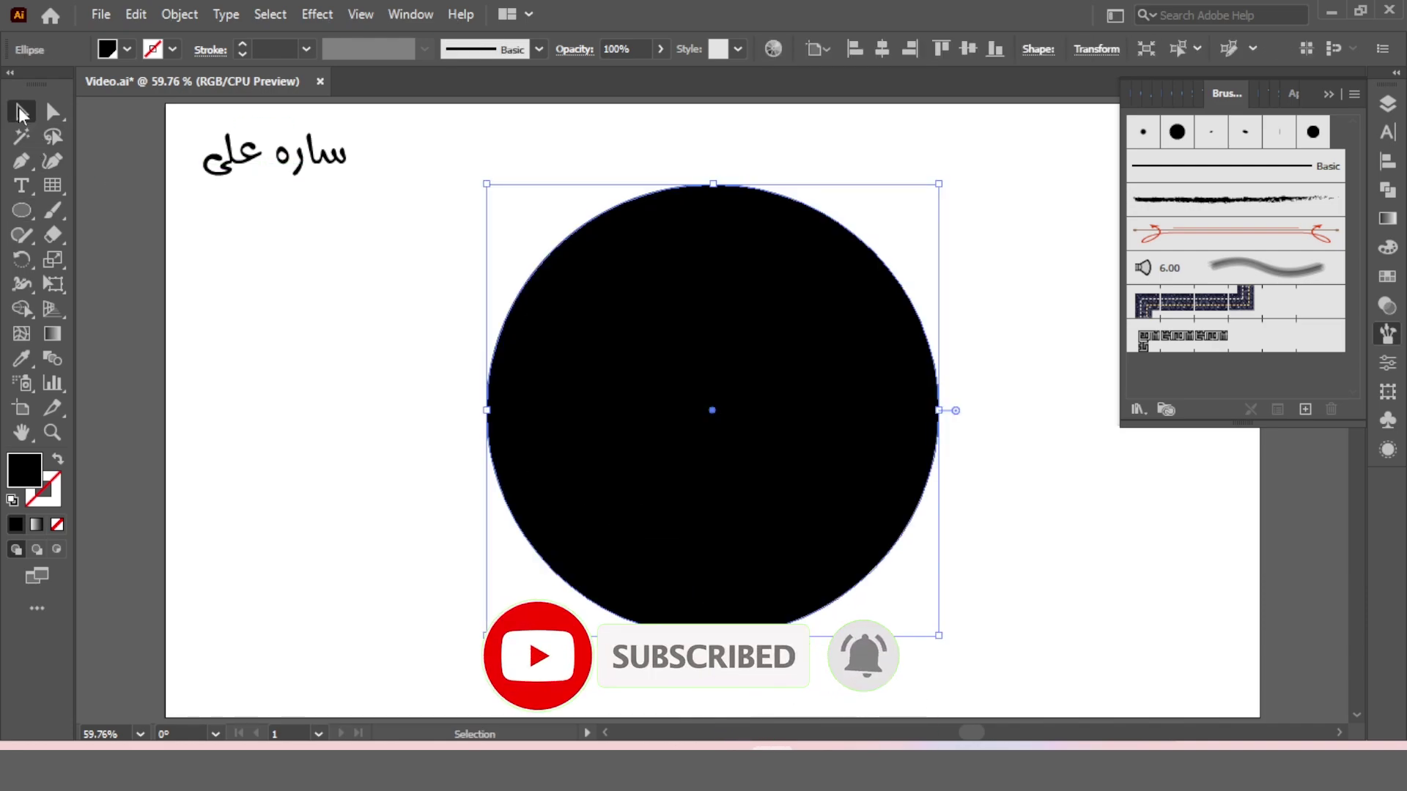
Set the circle's fill to none and its stroke to black
{"action": "left_click", "coordinate": [128, 52]}
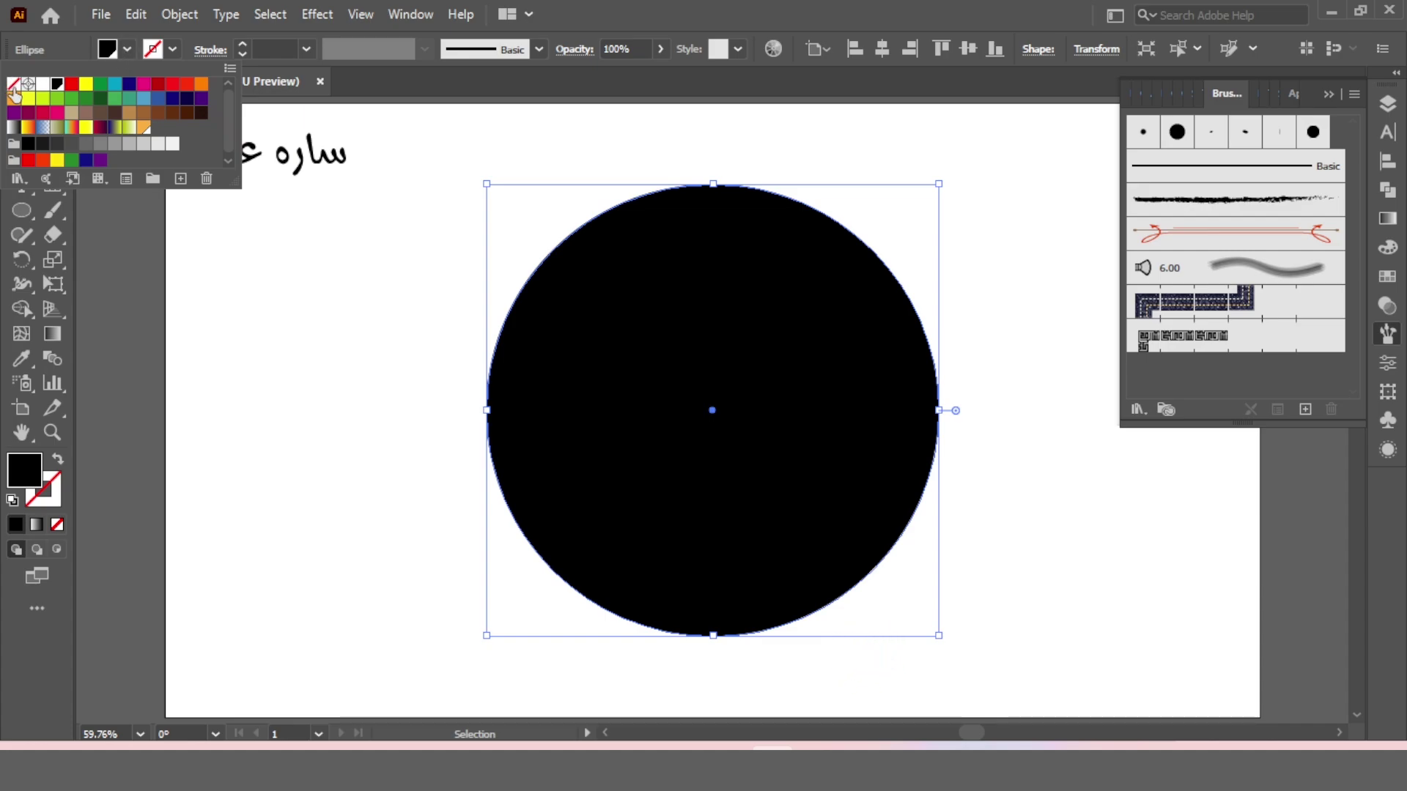
{"action": "left_click", "coordinate": [13, 83]}
{"action": "left_click", "coordinate": [173, 49]}
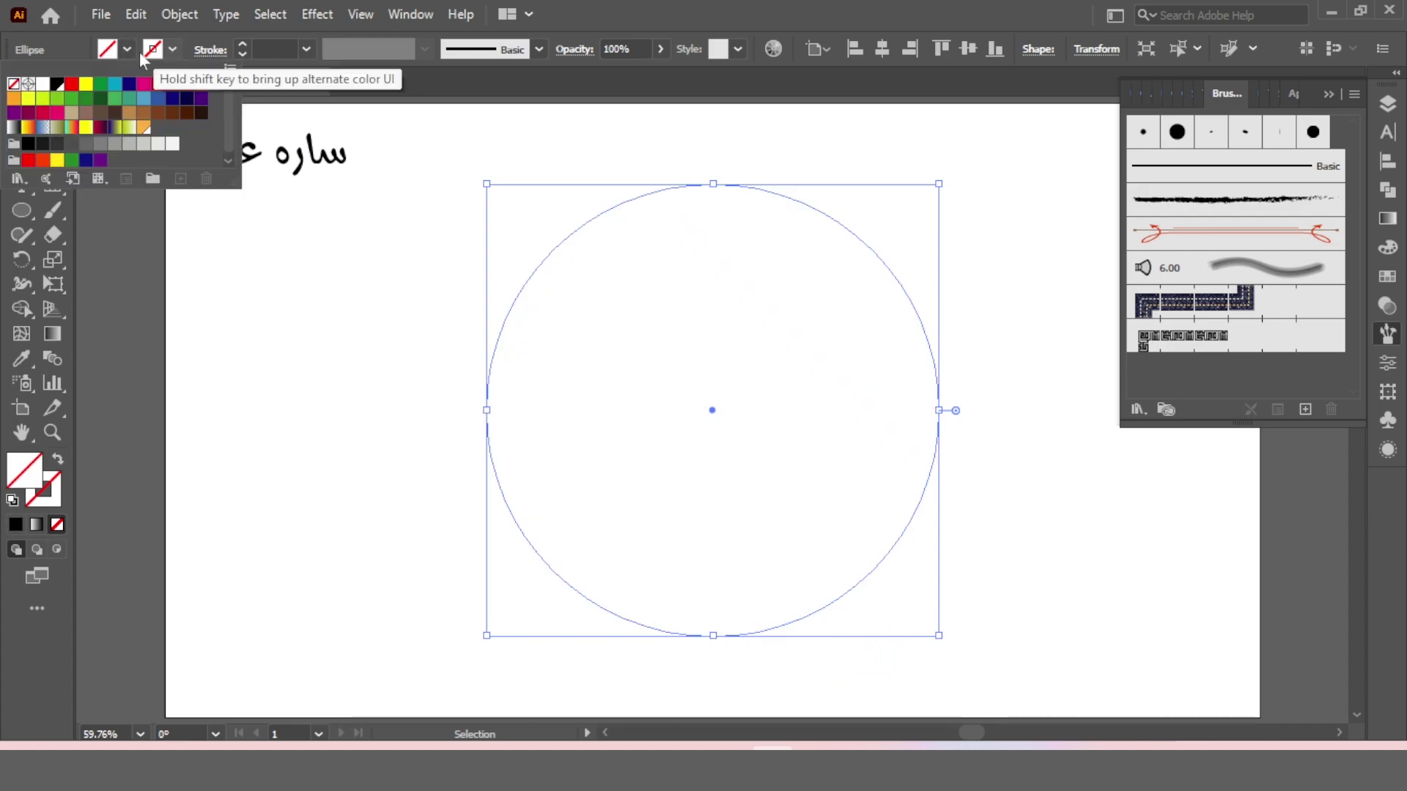
{"action": "left_click", "coordinate": [58, 82]}
Apply the new lettering pattern brush to the circle's stroke and deselect it
{"action": "left_click_drag", "start_coordinate": [948, 153], "coordinate": [788, 245]}
{"action": "left_click", "coordinate": [1197, 345]}
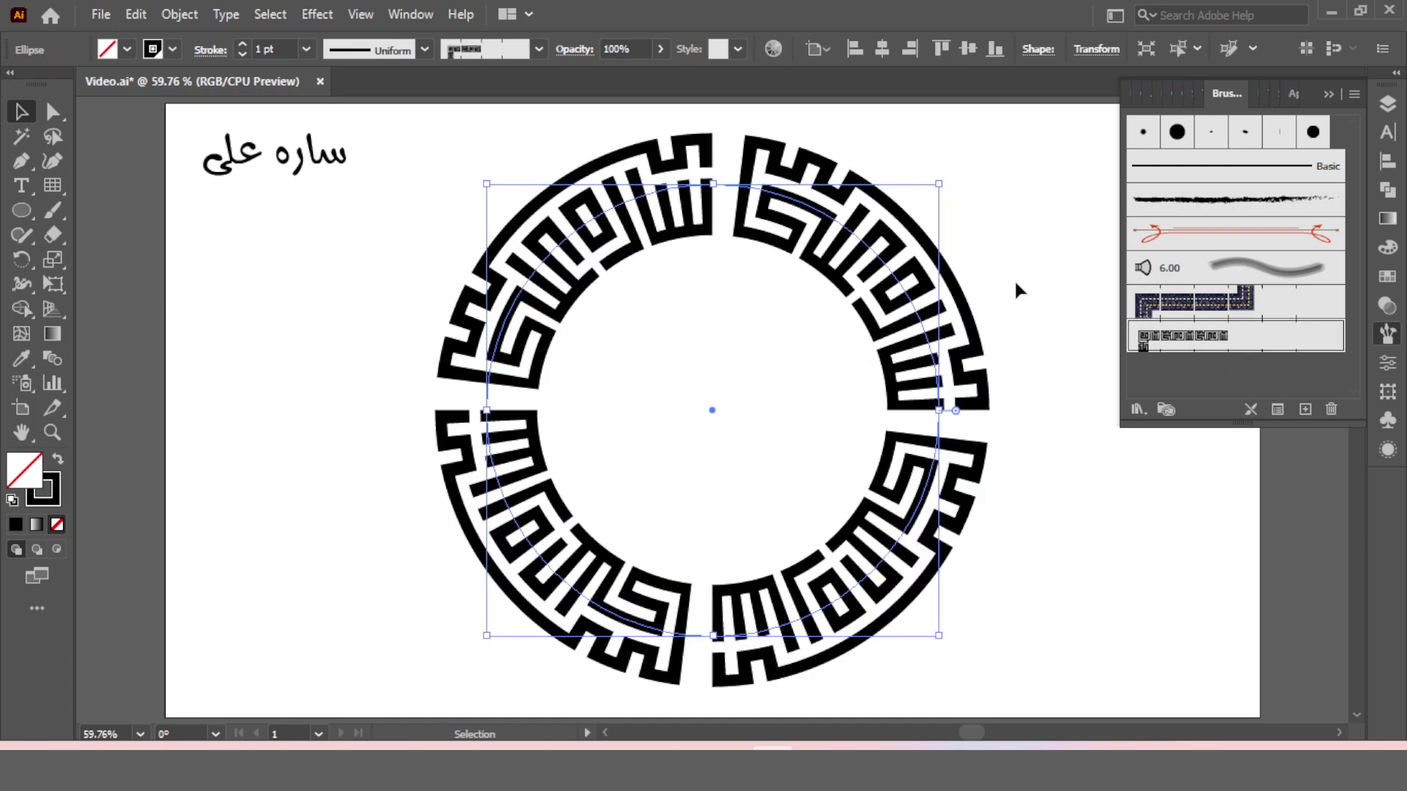
{"action": "left_click", "coordinate": [985, 262]}
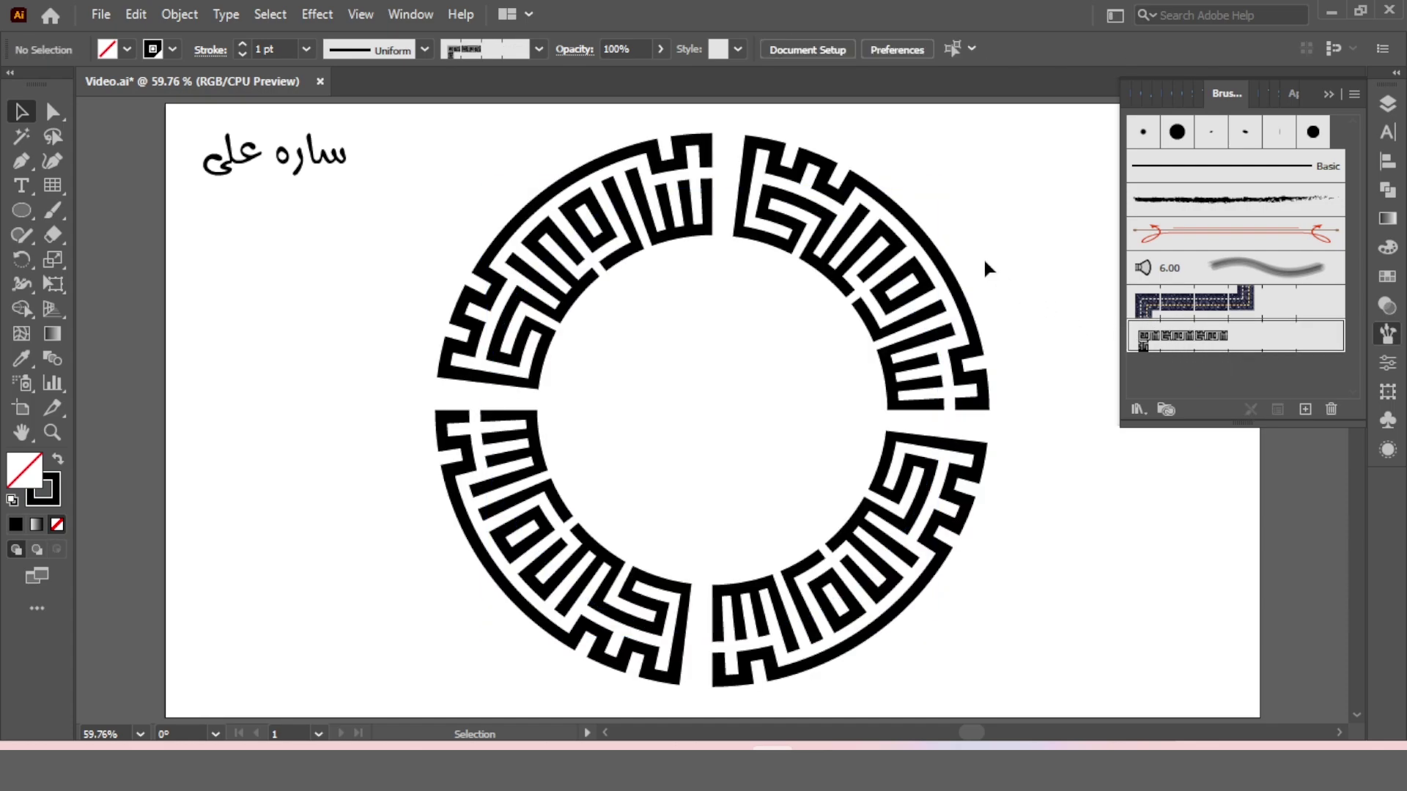
Set the lettering pattern brush's scale to 140%, apply the change to the circle's stroke and deselect it
{"action": "left_click", "coordinate": [885, 287]}
{"action": "double_click", "coordinate": [1224, 351]}
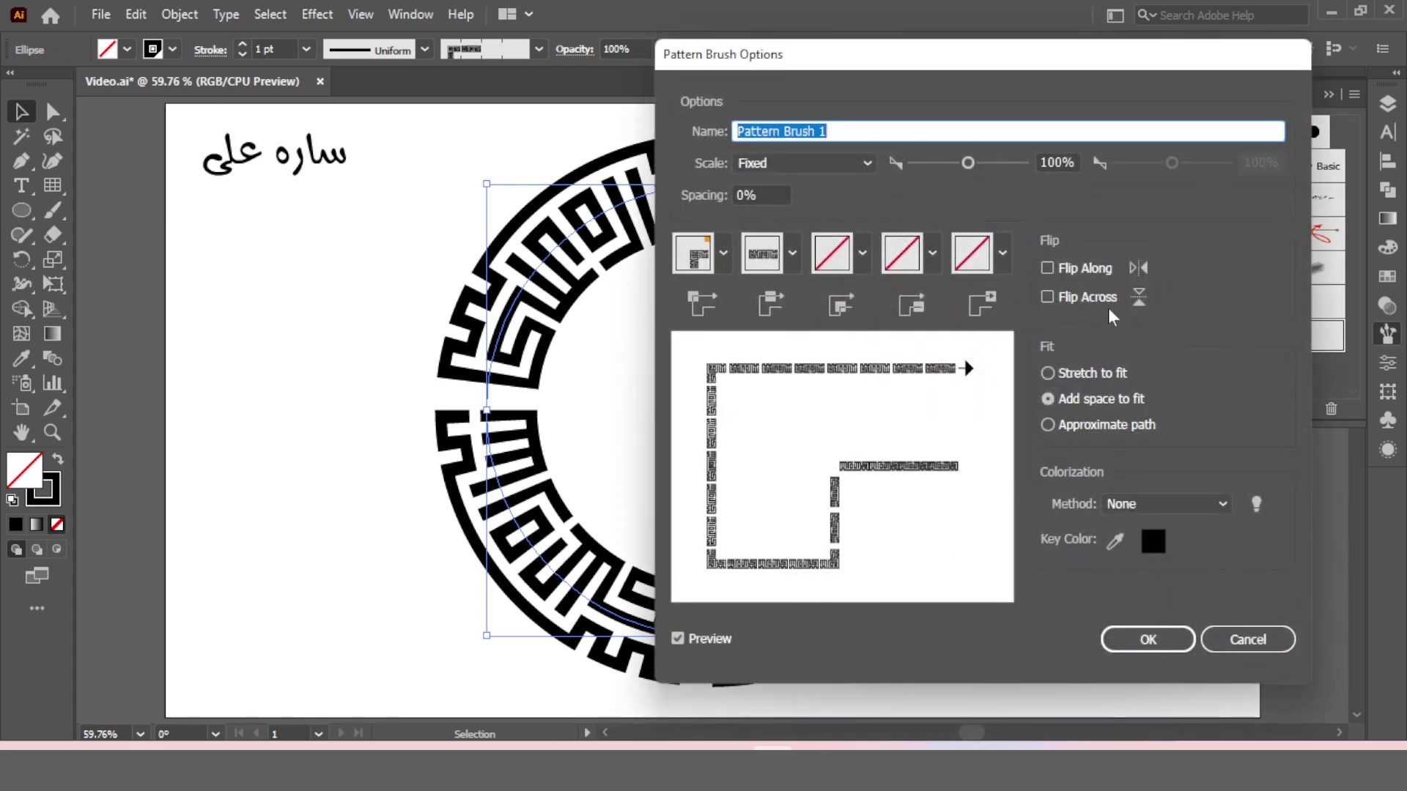
{"action": "left_click_drag", "start_coordinate": [954, 68], "coordinate": [1170, 68]}
{"action": "left_click", "coordinate": [1269, 173]}
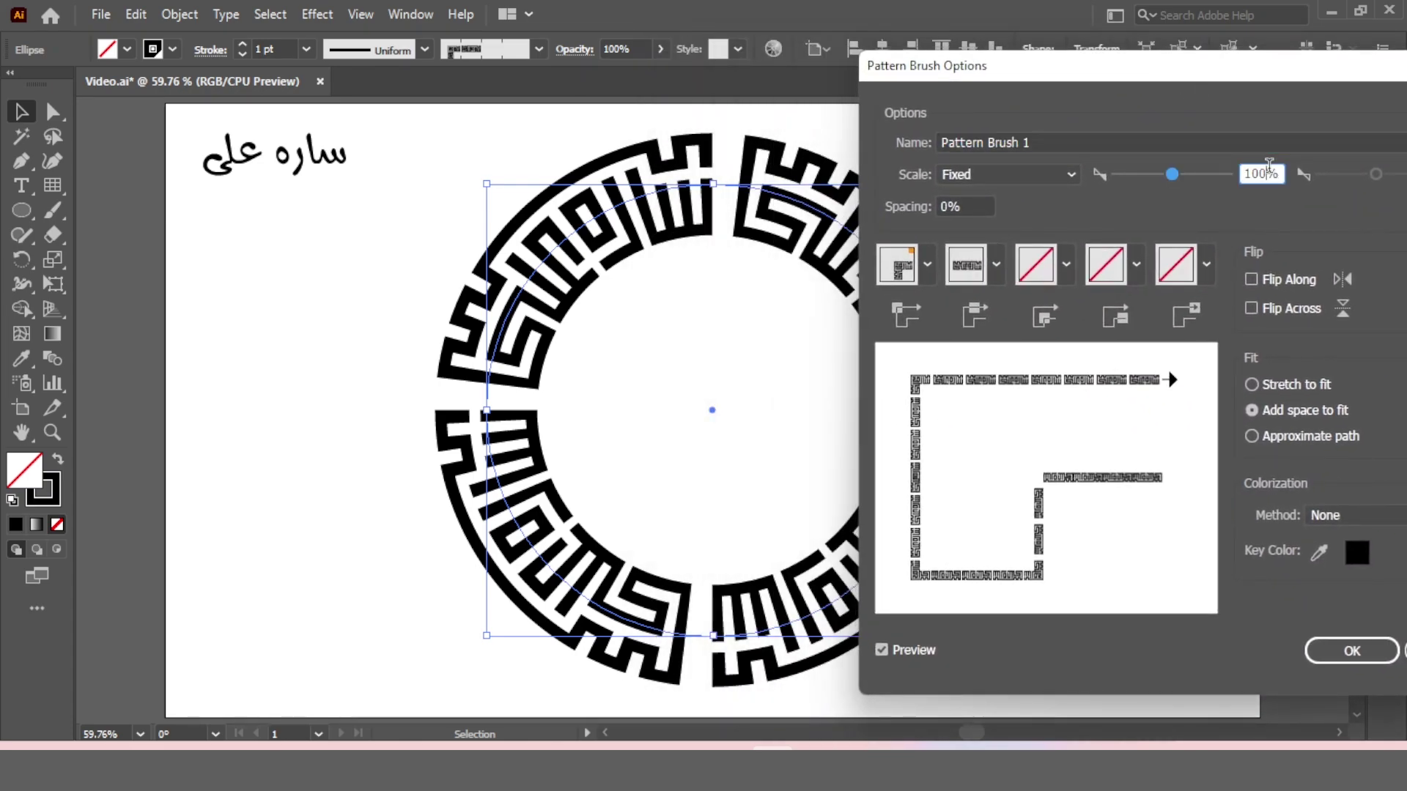
{"action": "key", "text": "Up"}
{"action": "key", "text": "Up"}
{"action": "key", "text": "Up"}
{"action": "key", "text": "Up"}
{"action": "key", "text": "Up"}
{"action": "key", "text": "Up"}
{"action": "key", "text": "Up"}
{"action": "key", "text": "Up"}
{"action": "key", "text": "Up"}
{"action": "key", "text": "Up"}
{"action": "key", "text": "Up"}
{"action": "key", "text": "Up"}
{"action": "key", "text": "Up"}
{"action": "key", "text": "Up"}
{"action": "key", "text": "Up"}
{"action": "key", "text": "Up"}
{"action": "key", "text": "Up"}
{"action": "key", "text": "Up"}
{"action": "key", "text": "Up"}
{"action": "key", "text": "Up"}
{"action": "key", "text": "Up"}
{"action": "key", "text": "Up"}
{"action": "key", "text": "Up"}
{"action": "key", "text": "Up"}
{"action": "key", "text": "Up"}
{"action": "key", "text": "Up"}
{"action": "key", "text": "Up"}
{"action": "key", "text": "Up"}
{"action": "key", "text": "Up"}
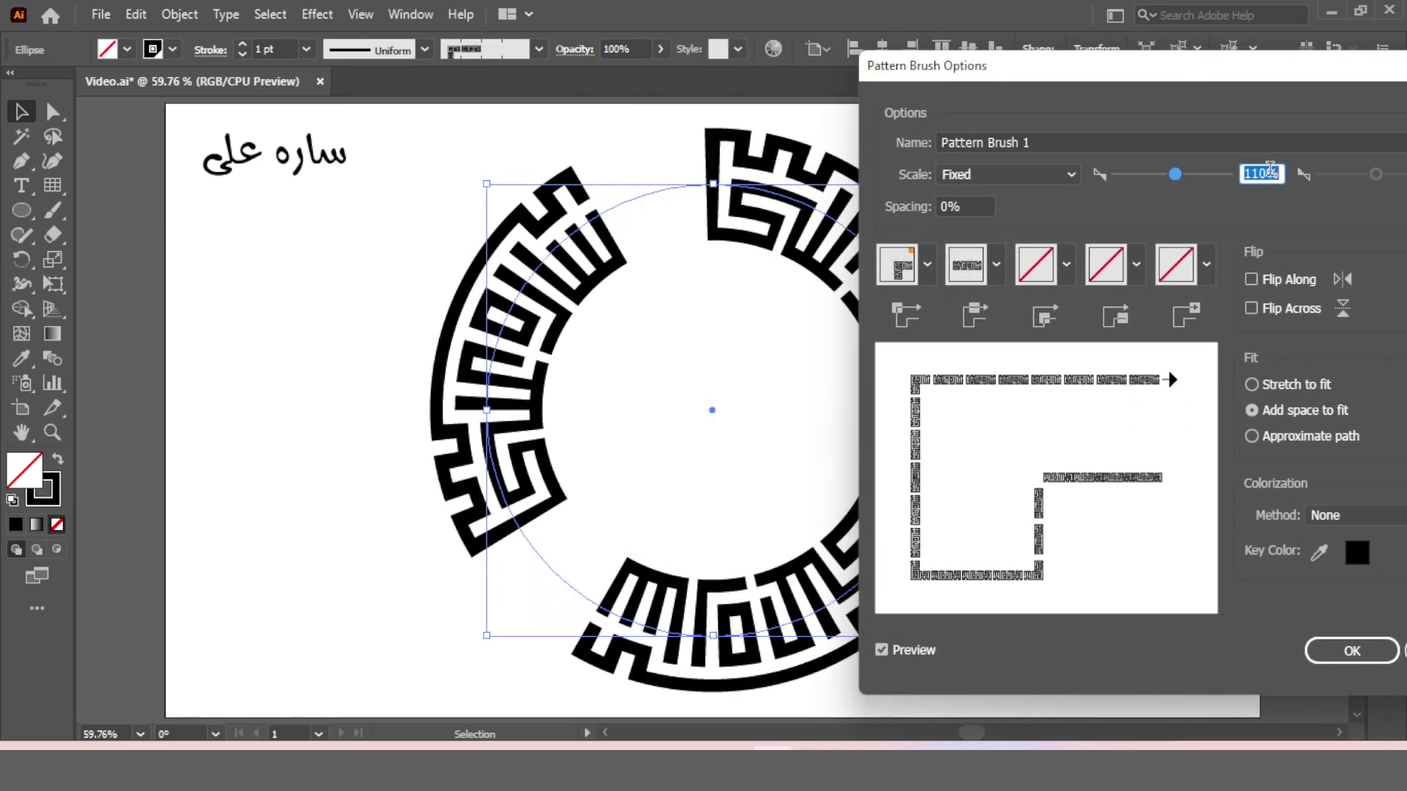
{"action": "key", "text": "Up"}
{"action": "key", "text": "Up"}
{"action": "key", "text": "Up"}
{"action": "key", "text": "Up"}
{"action": "key", "text": "Up"}
{"action": "key", "text": "Up"}
{"action": "key", "text": "Up"}
{"action": "key", "text": "Up"}
{"action": "key", "text": "Up"}
{"action": "key", "text": "Up"}
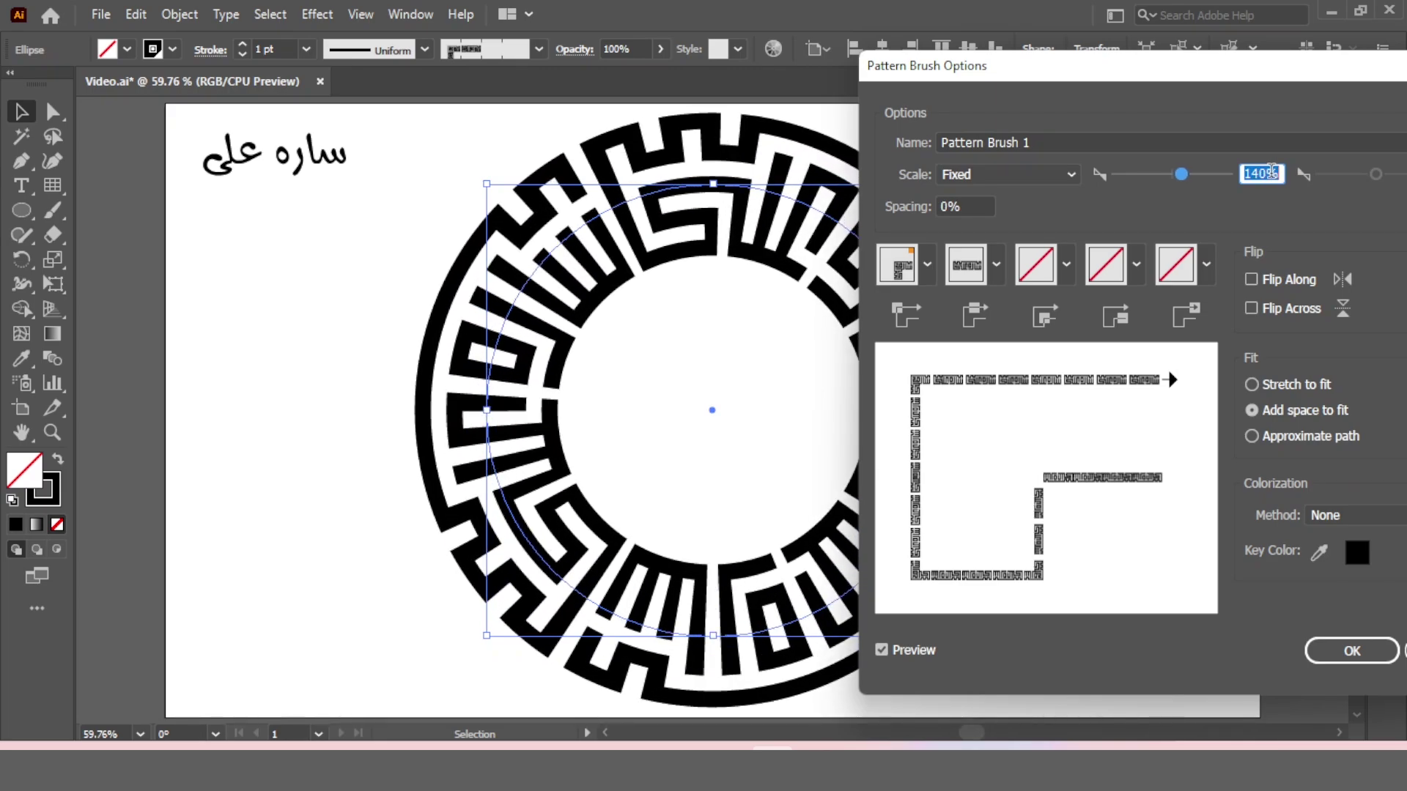
{"action": "left_click", "coordinate": [1352, 650]}
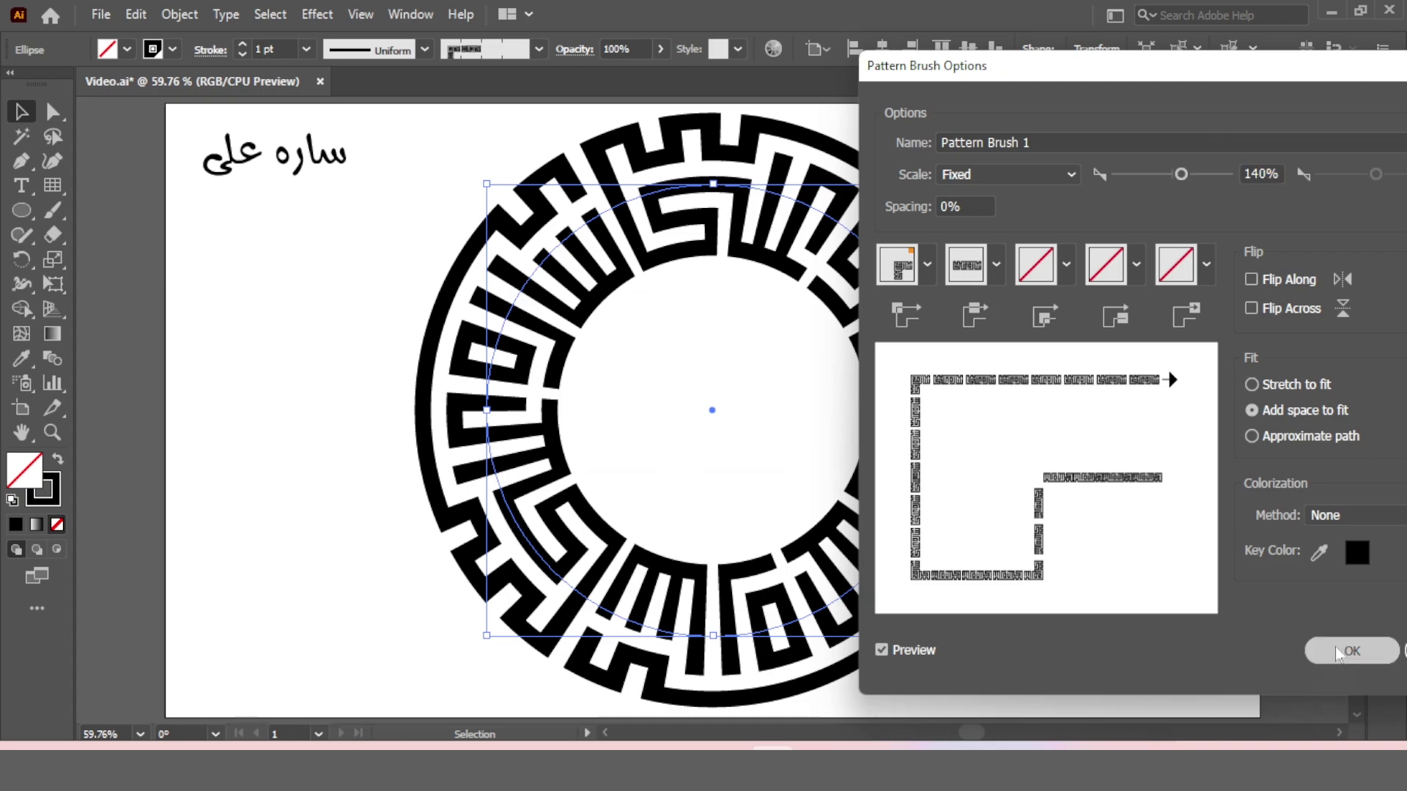
{"action": "left_click", "coordinate": [678, 409]}
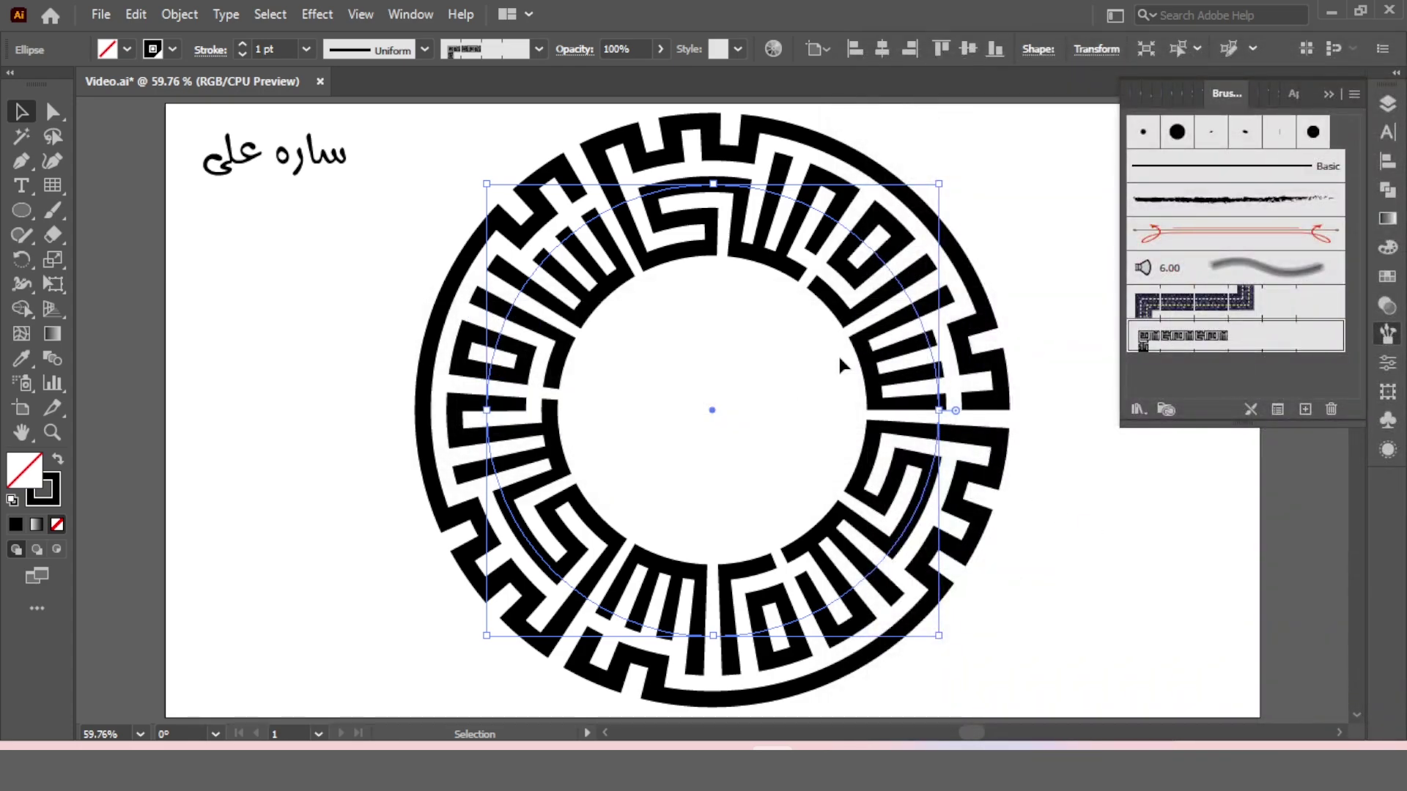
{"action": "left_click", "coordinate": [1012, 204]}
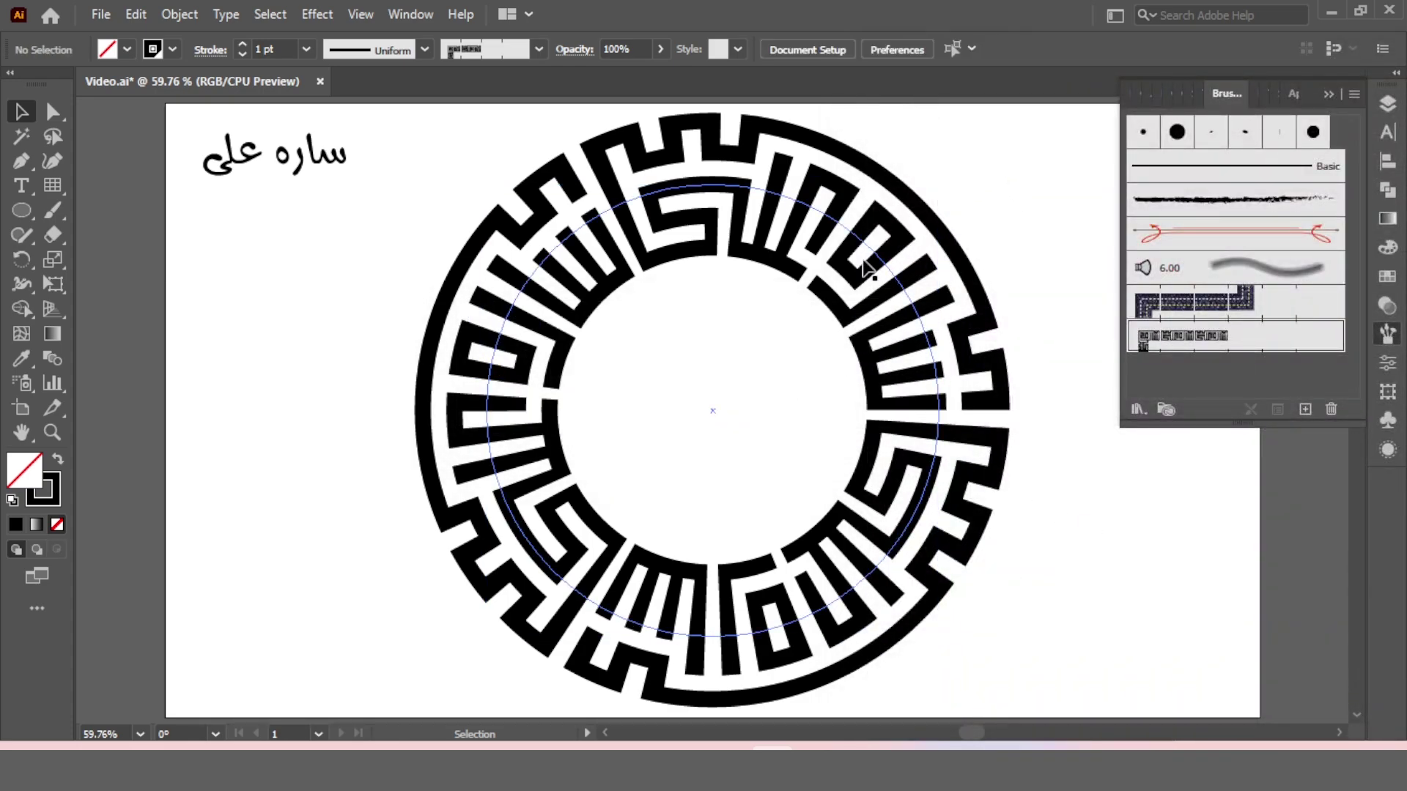
Expand the appearance of the brushed circle to turn the lettering into editable shapes
{"action": "left_click", "coordinate": [182, 15]}
{"action": "left_click", "coordinate": [293, 222]}
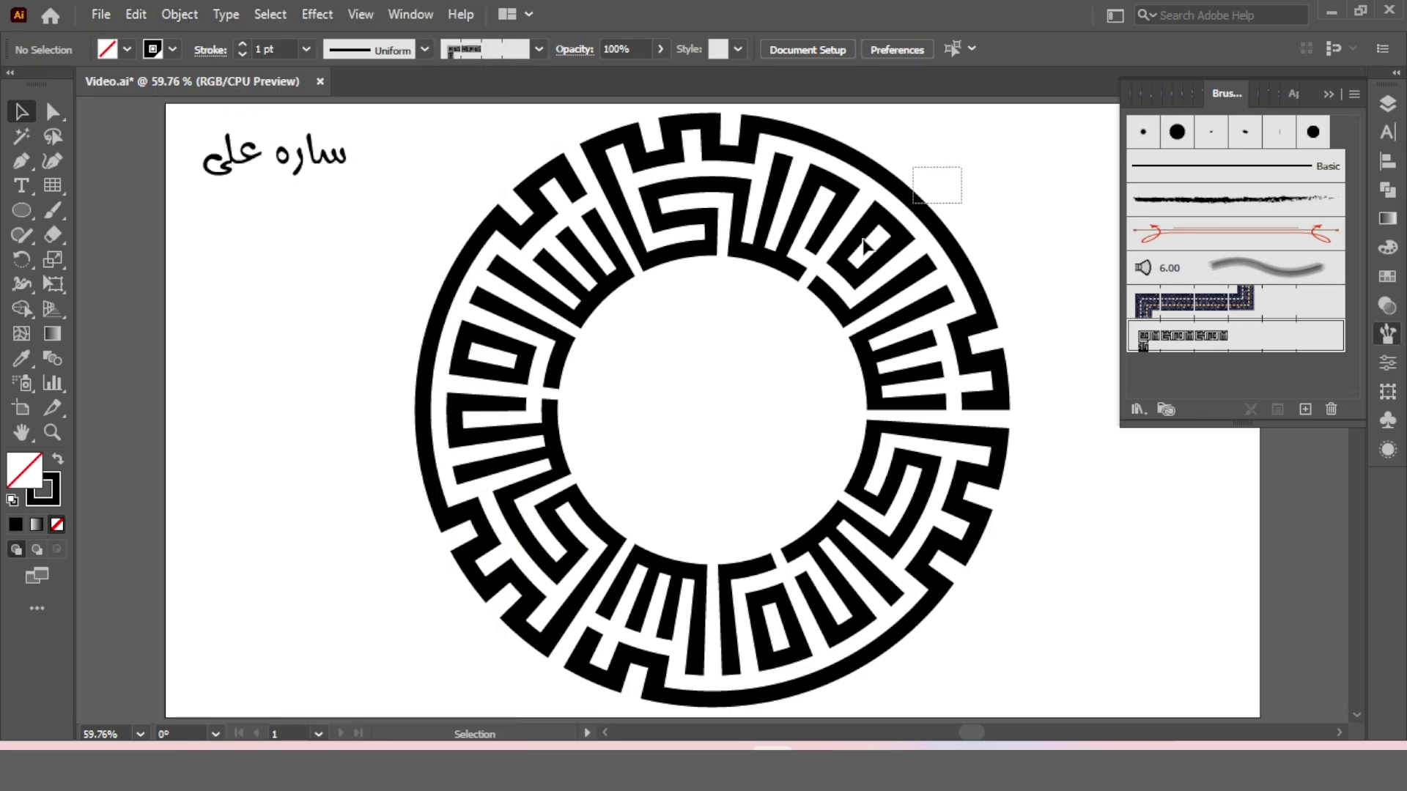
{"action": "left_click", "coordinate": [863, 243]}
{"action": "left_click", "coordinate": [180, 15]}
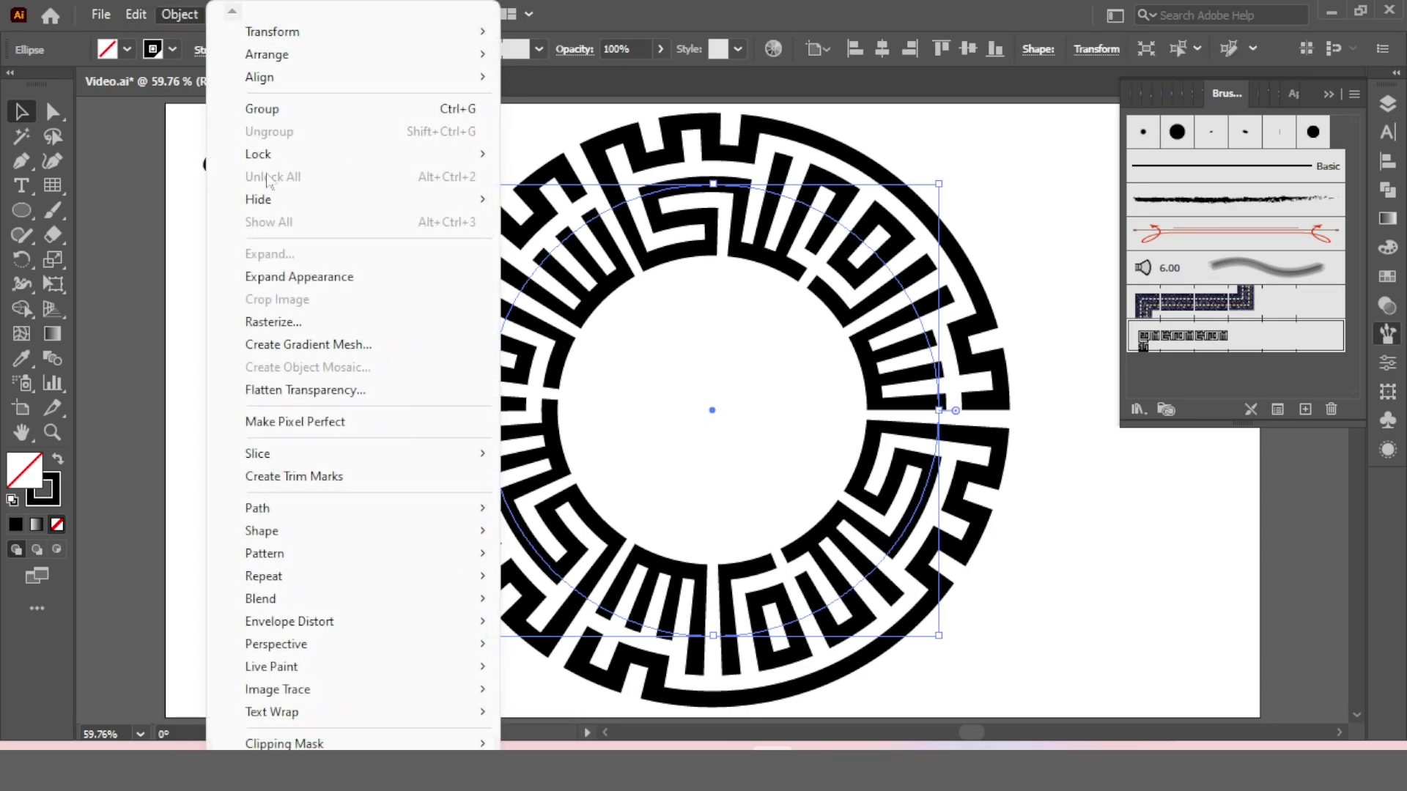
{"action": "left_click", "coordinate": [283, 273]}
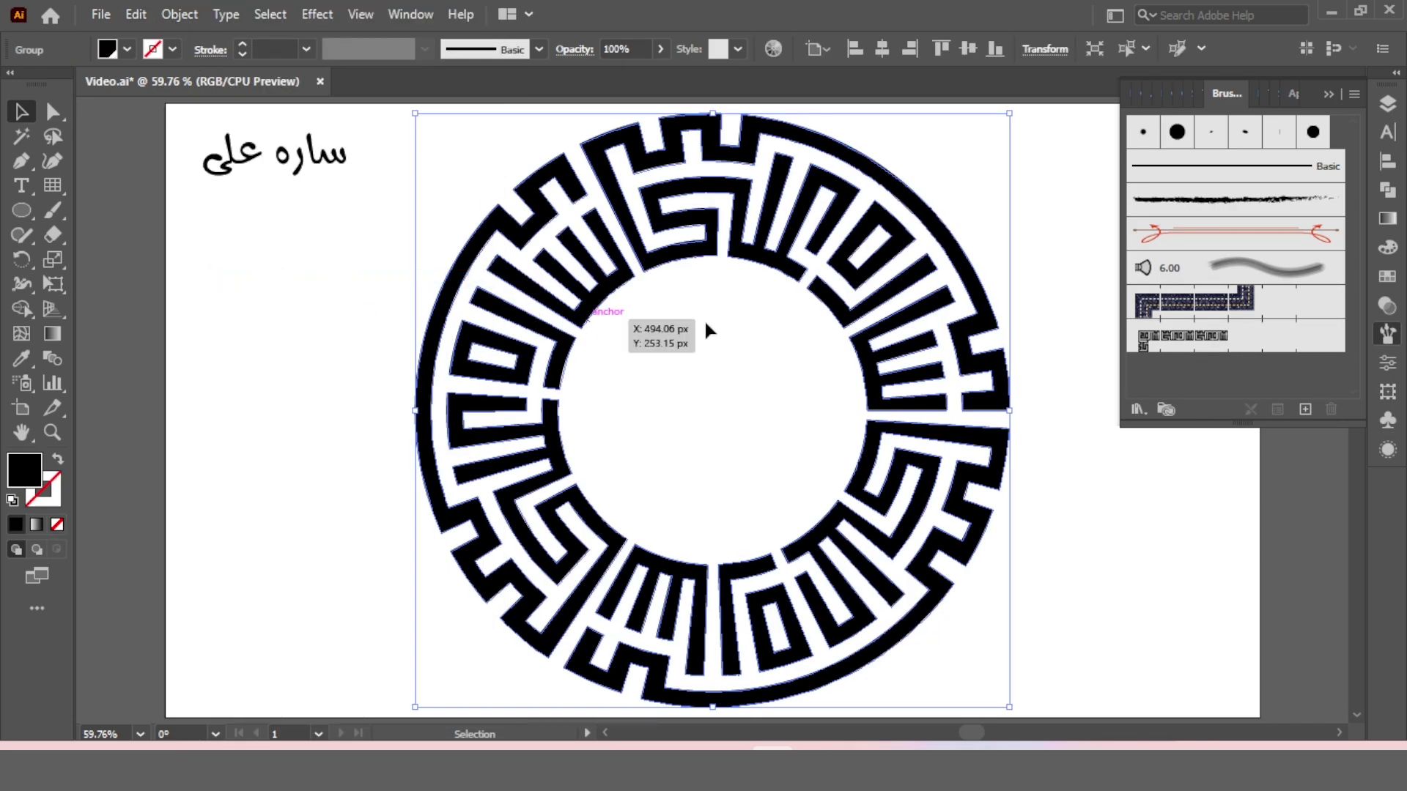
Isolate the outer lettering path in the ring's upper-right section and fill it with light blue
{"action": "double_click", "coordinate": [871, 363]}
{"action": "double_click", "coordinate": [763, 265]}
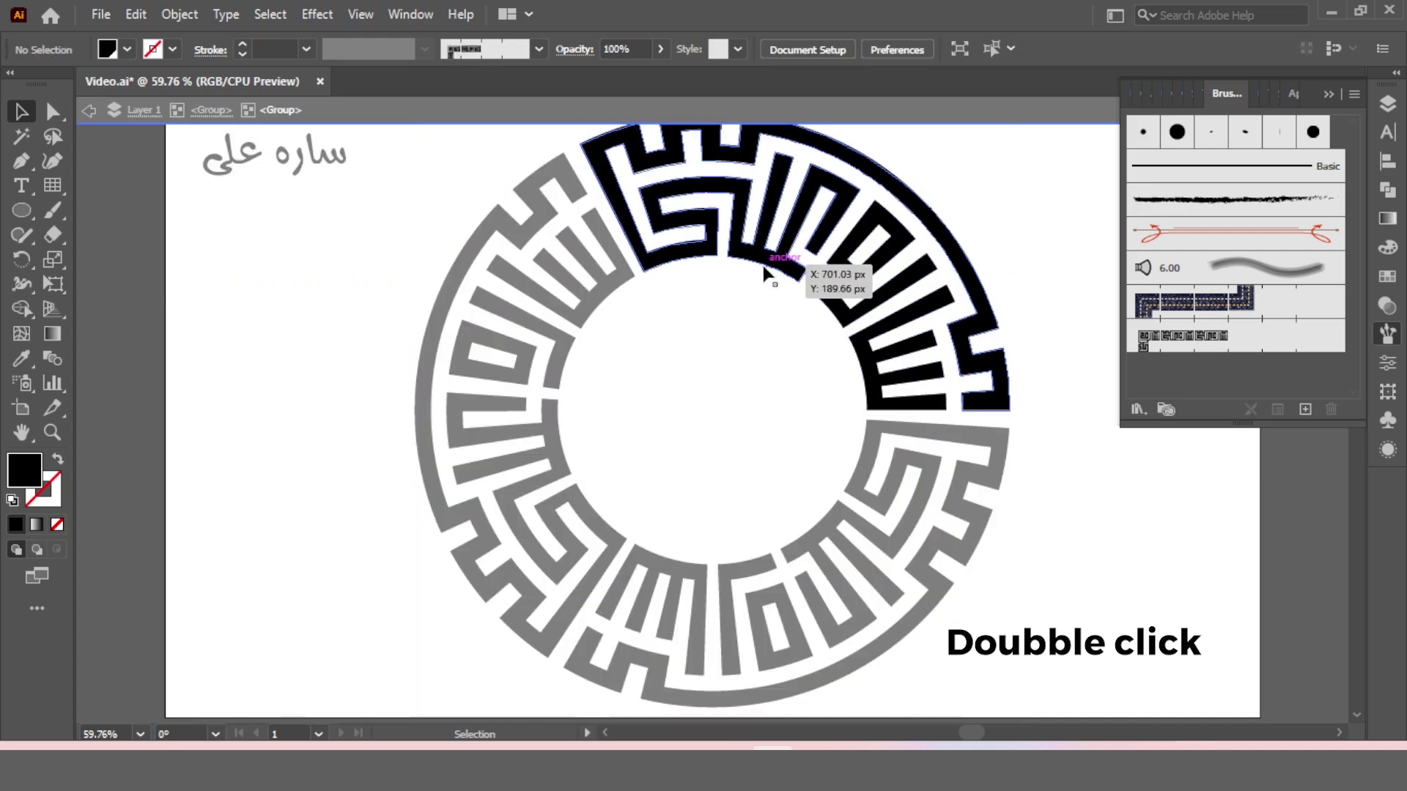
{"action": "left_click", "coordinate": [764, 265]}
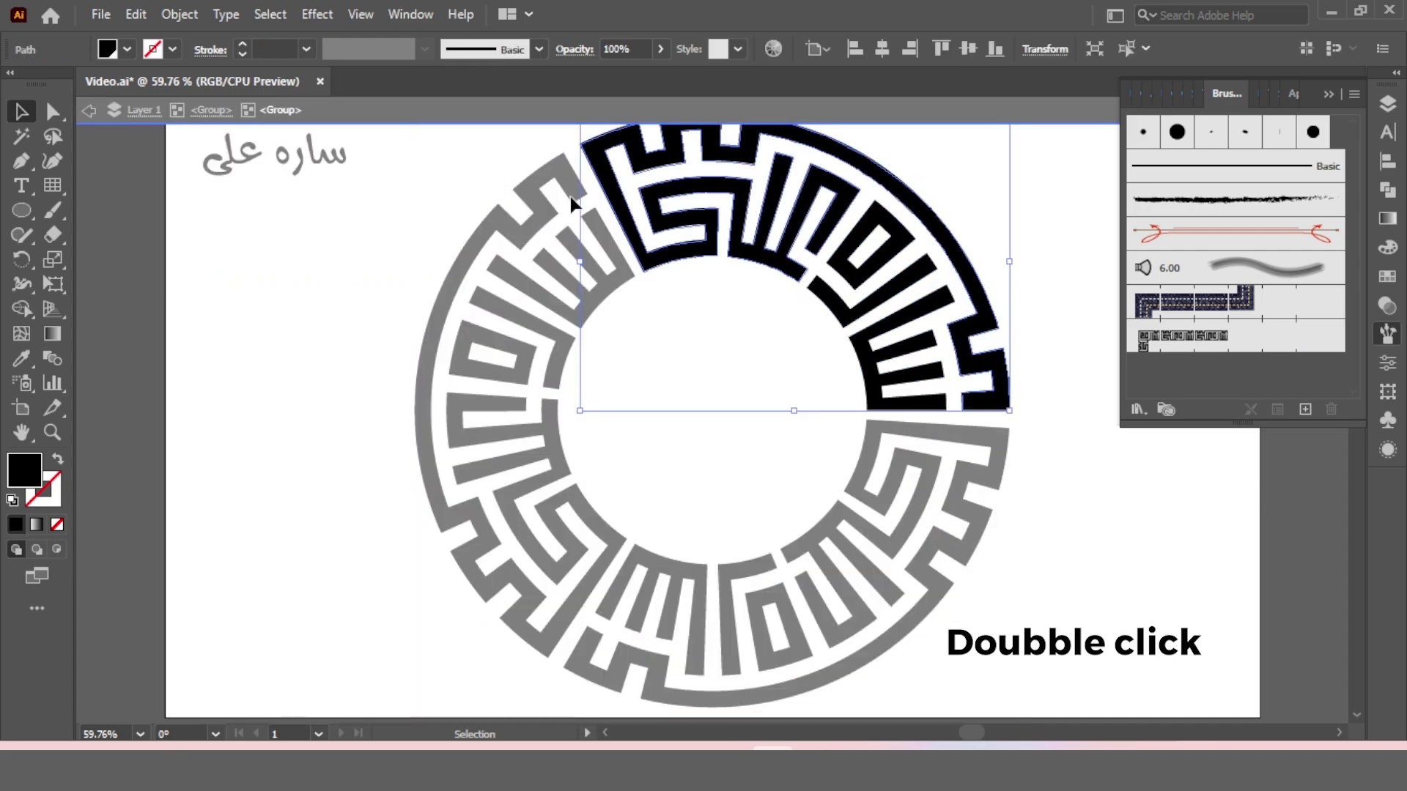
{"action": "left_click", "coordinate": [129, 49]}
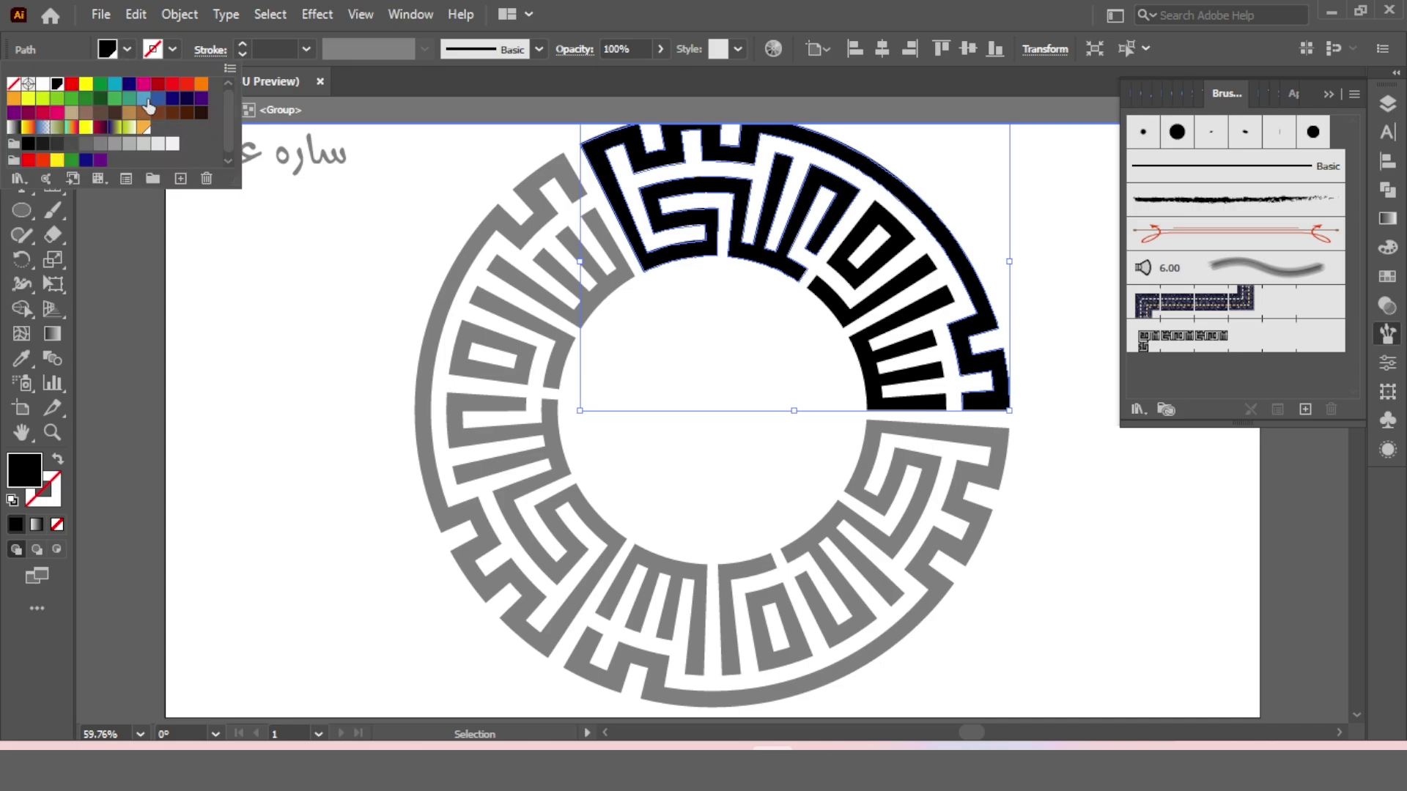
{"action": "left_click", "coordinate": [144, 98]}
{"action": "left_click", "coordinate": [684, 364]}
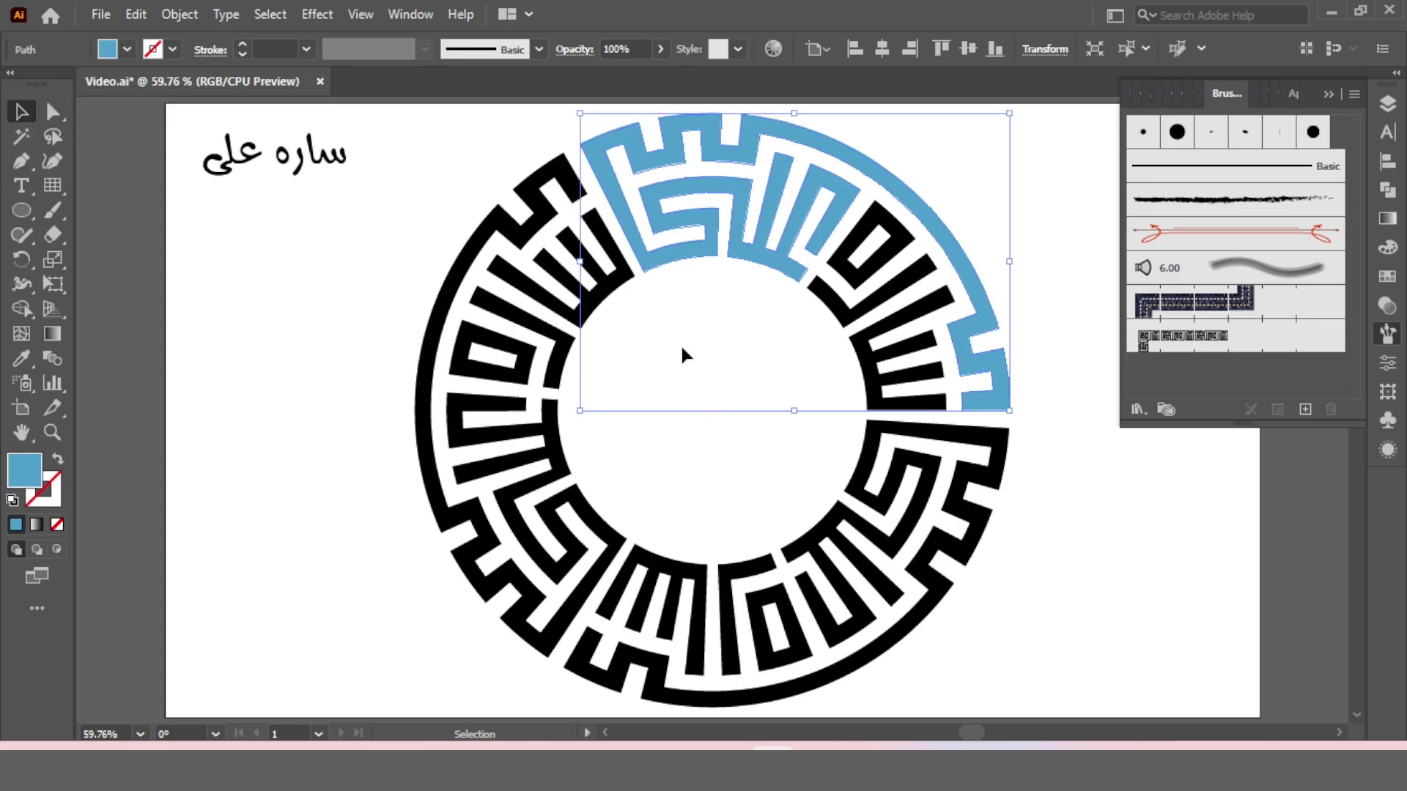
Isolate the outer lettering path in the ring's left section and copy the light blue fill onto it with the Eyedropper
{"action": "left_click", "coordinate": [586, 517]}
{"action": "left_click", "coordinate": [586, 516]}
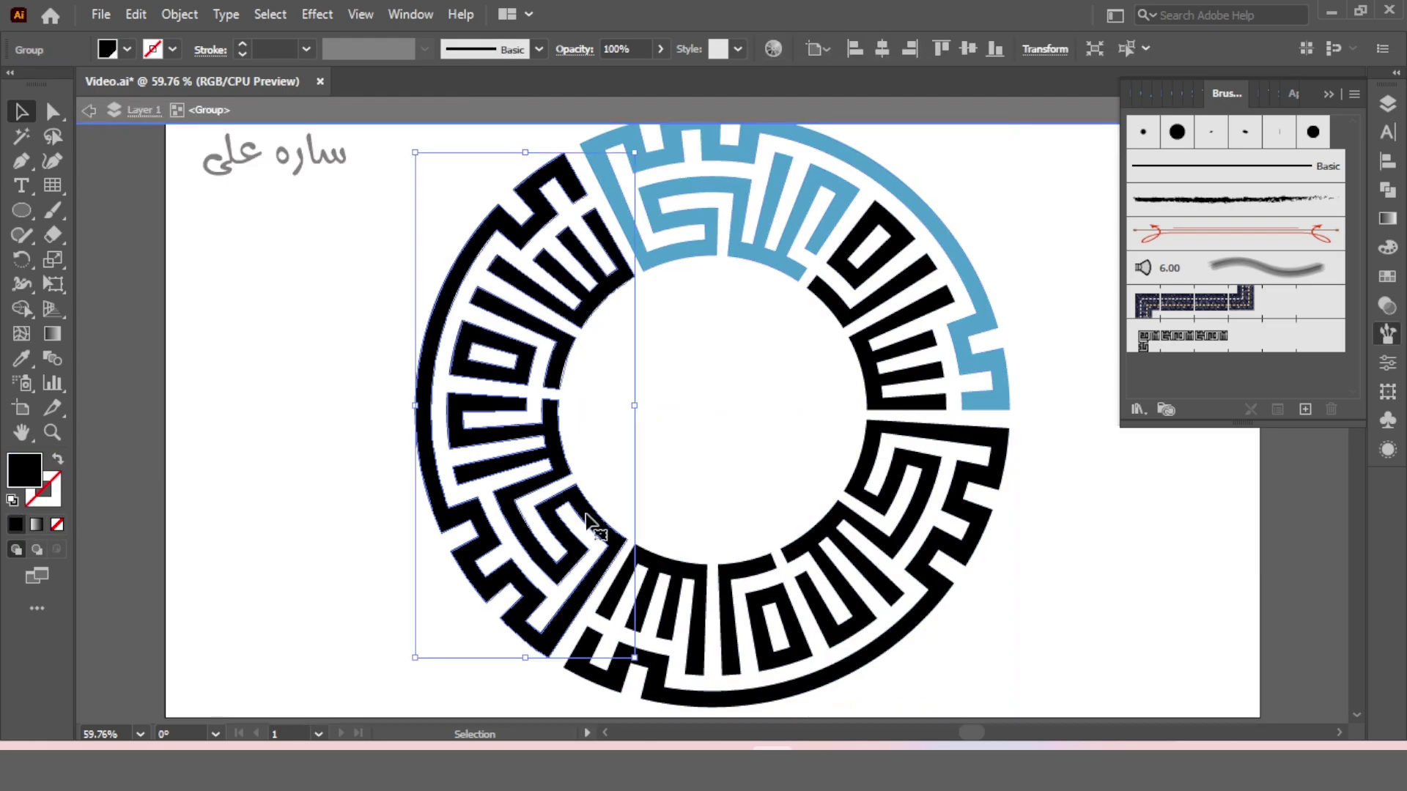
{"action": "double_click", "coordinate": [585, 515]}
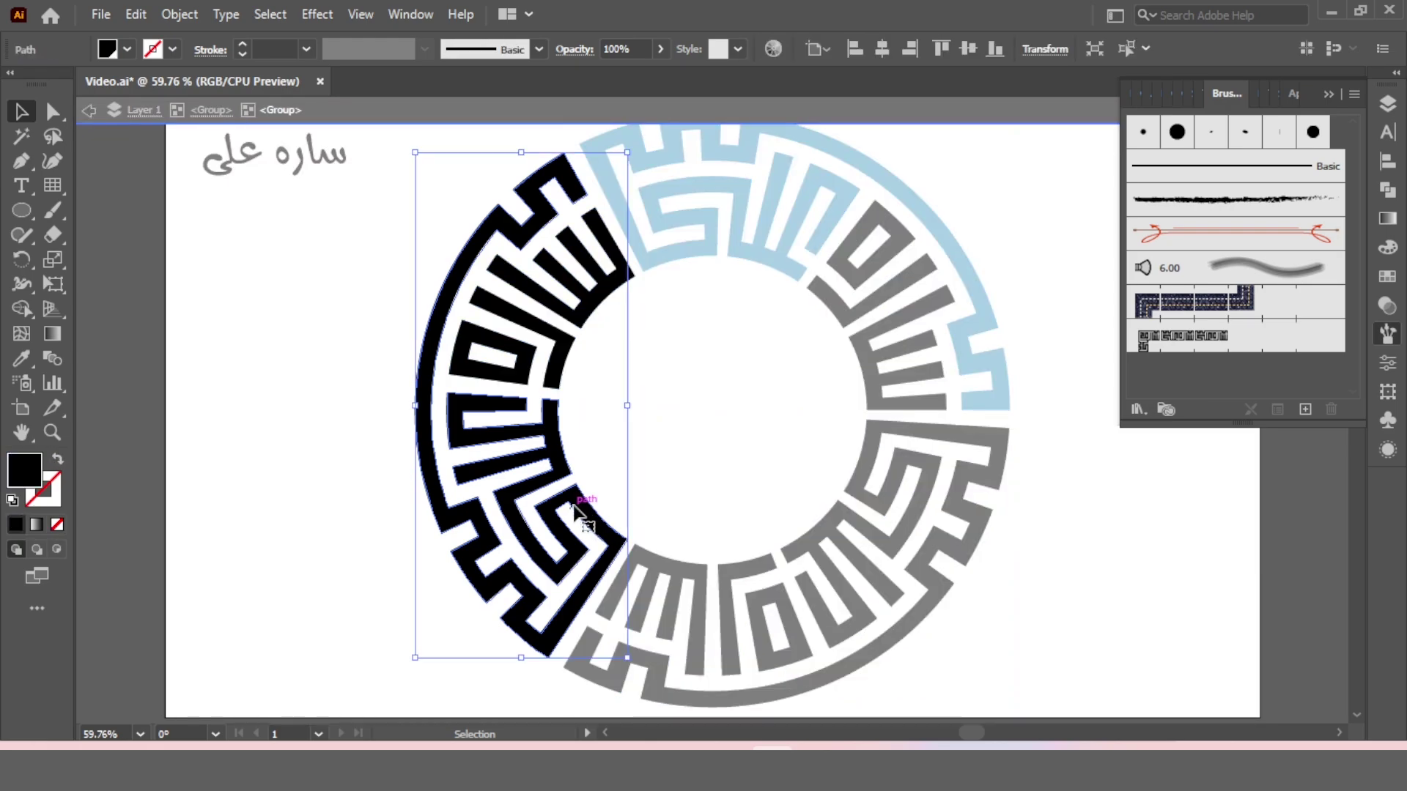
{"action": "double_click", "coordinate": [575, 505]}
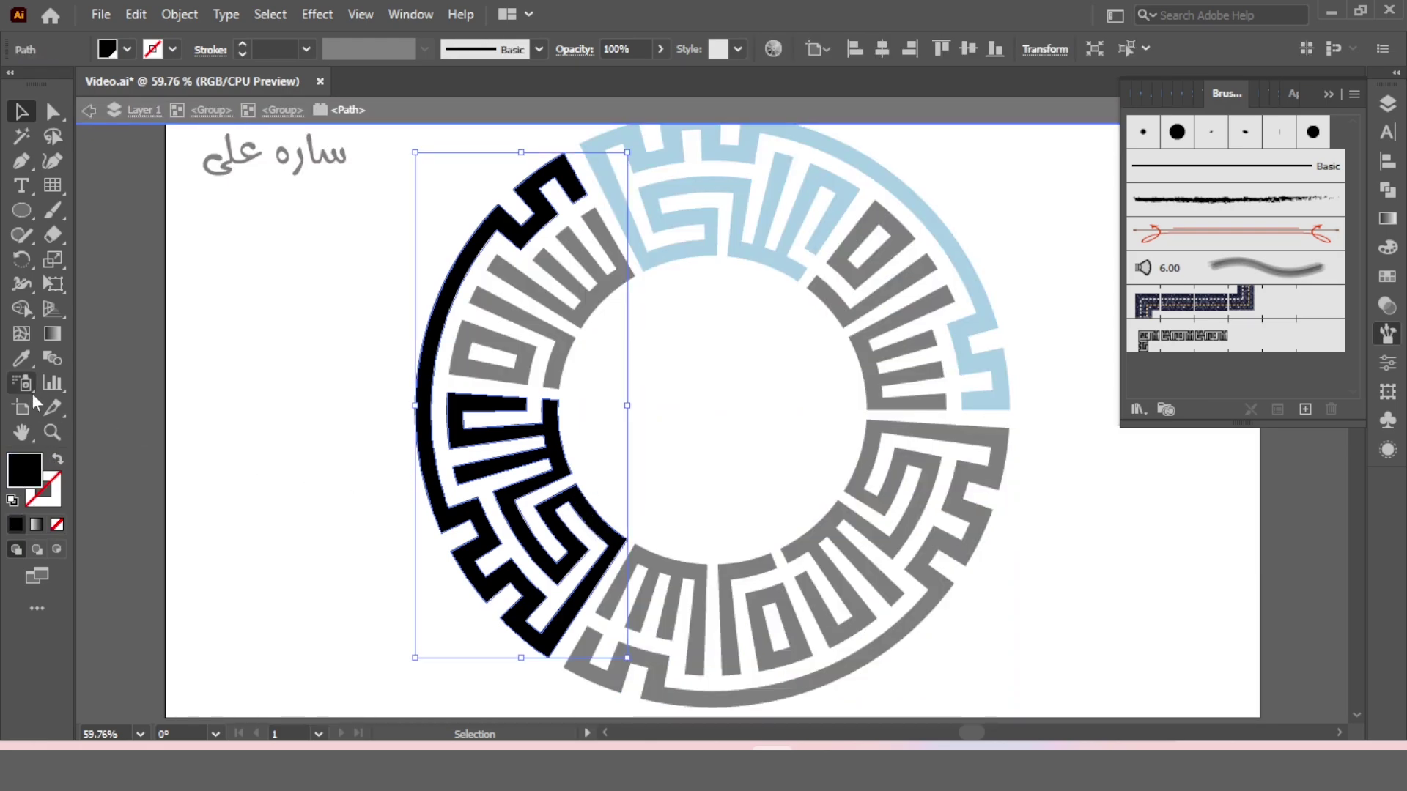
{"action": "left_click", "coordinate": [22, 358]}
{"action": "left_click", "coordinate": [732, 255]}
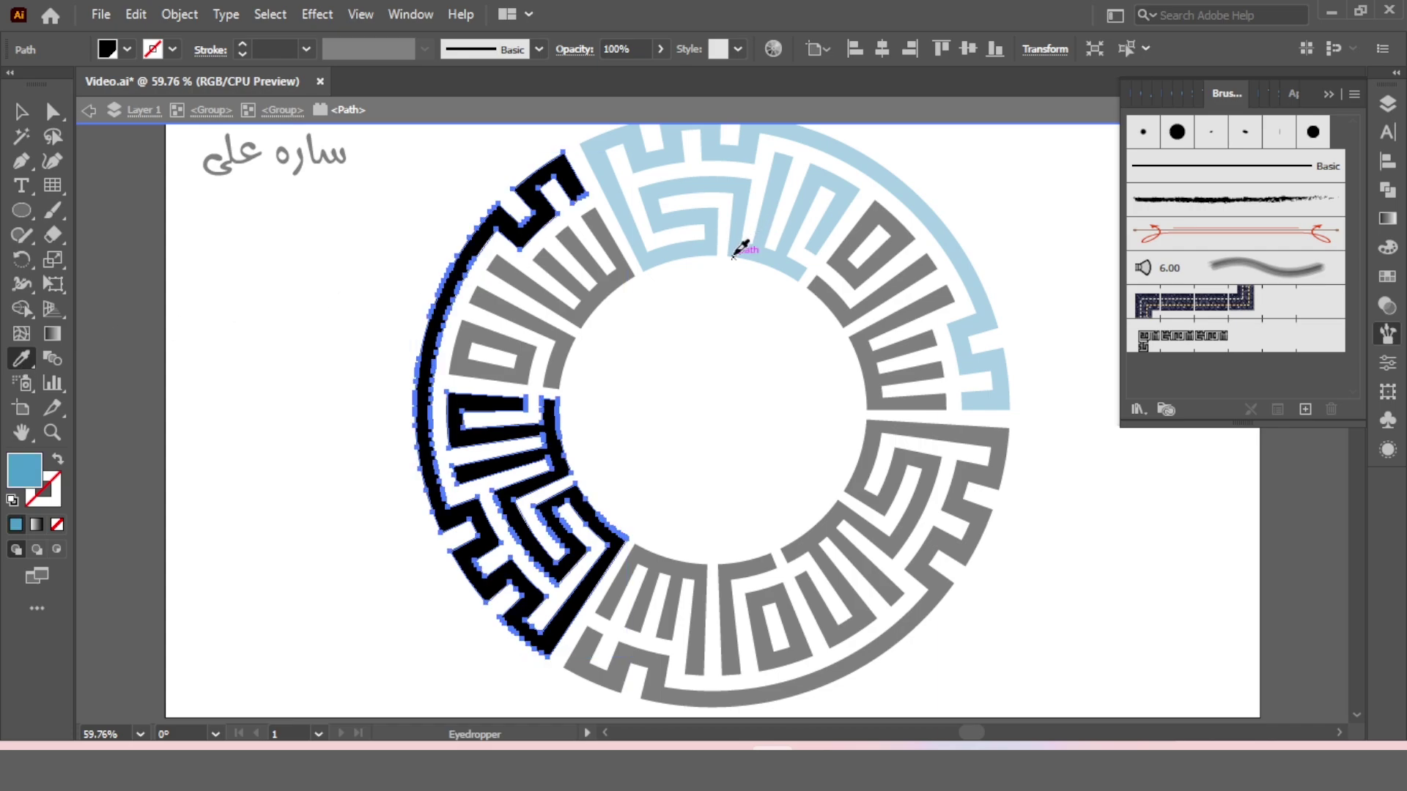
{"action": "left_click", "coordinate": [20, 107]}
{"action": "double_click", "coordinate": [281, 337]}
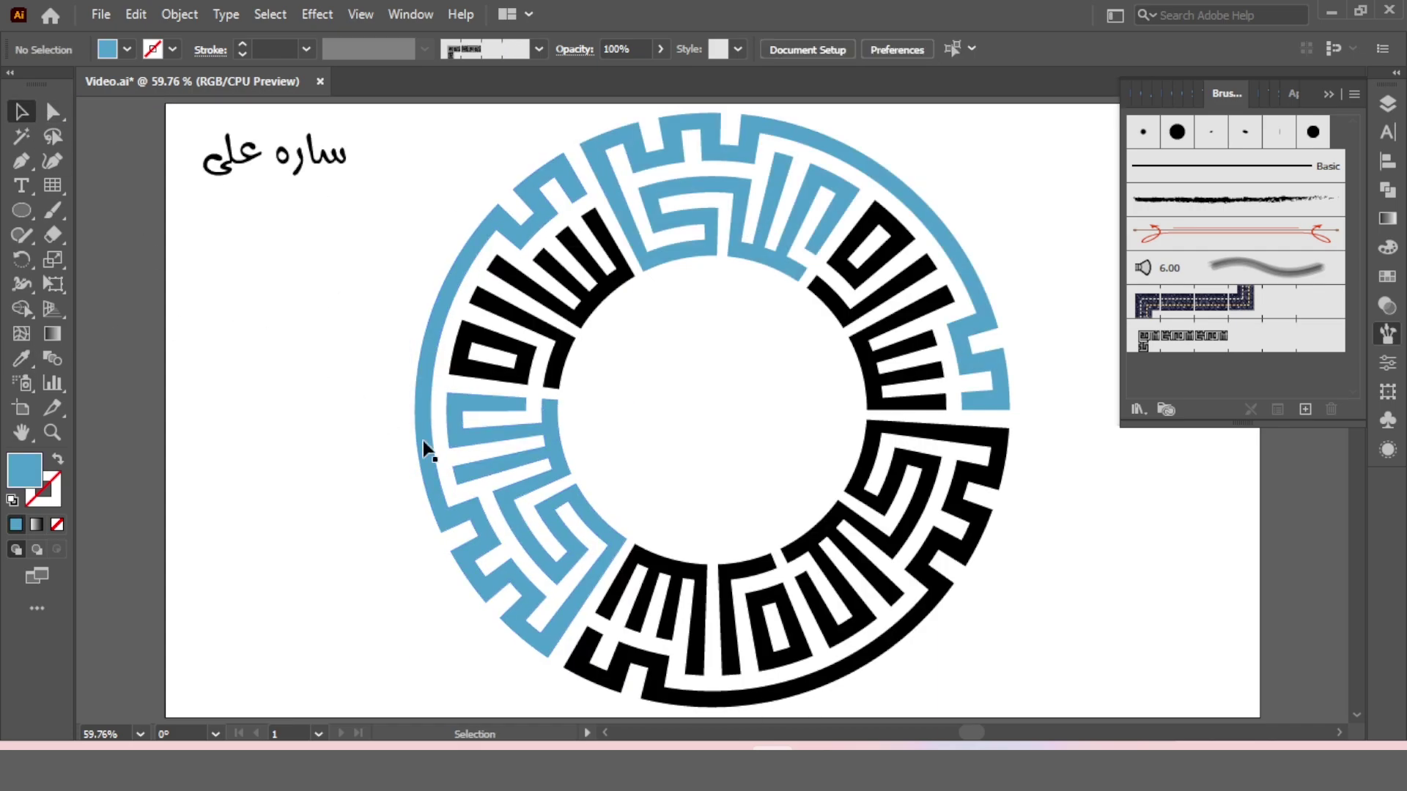
Isolate the outer lettering path in the ring's lower-right section and fill it with the same light blue
{"action": "double_click", "coordinate": [868, 463]}
{"action": "left_click", "coordinate": [871, 460]}
{"action": "double_click", "coordinate": [872, 458]}
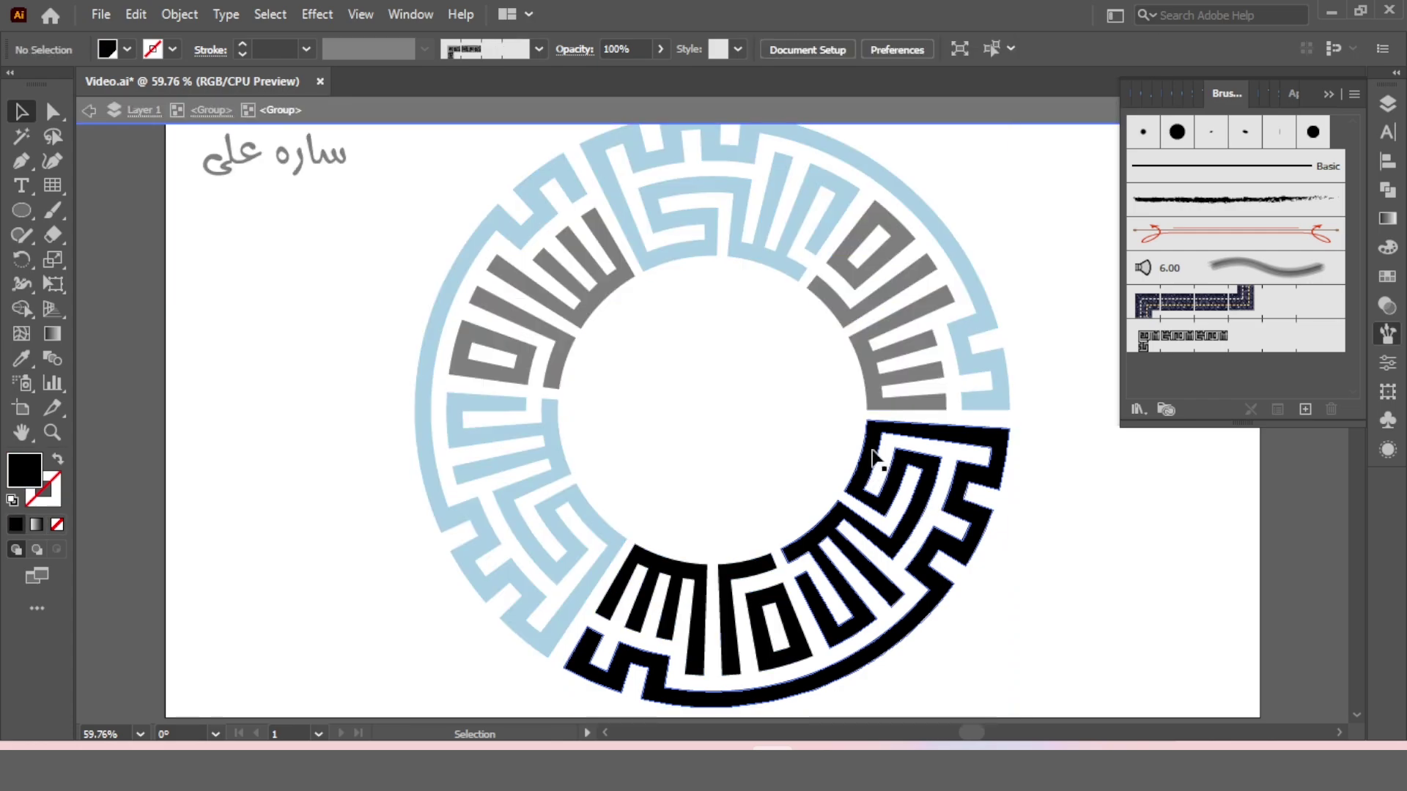
{"action": "left_click", "coordinate": [129, 49]}
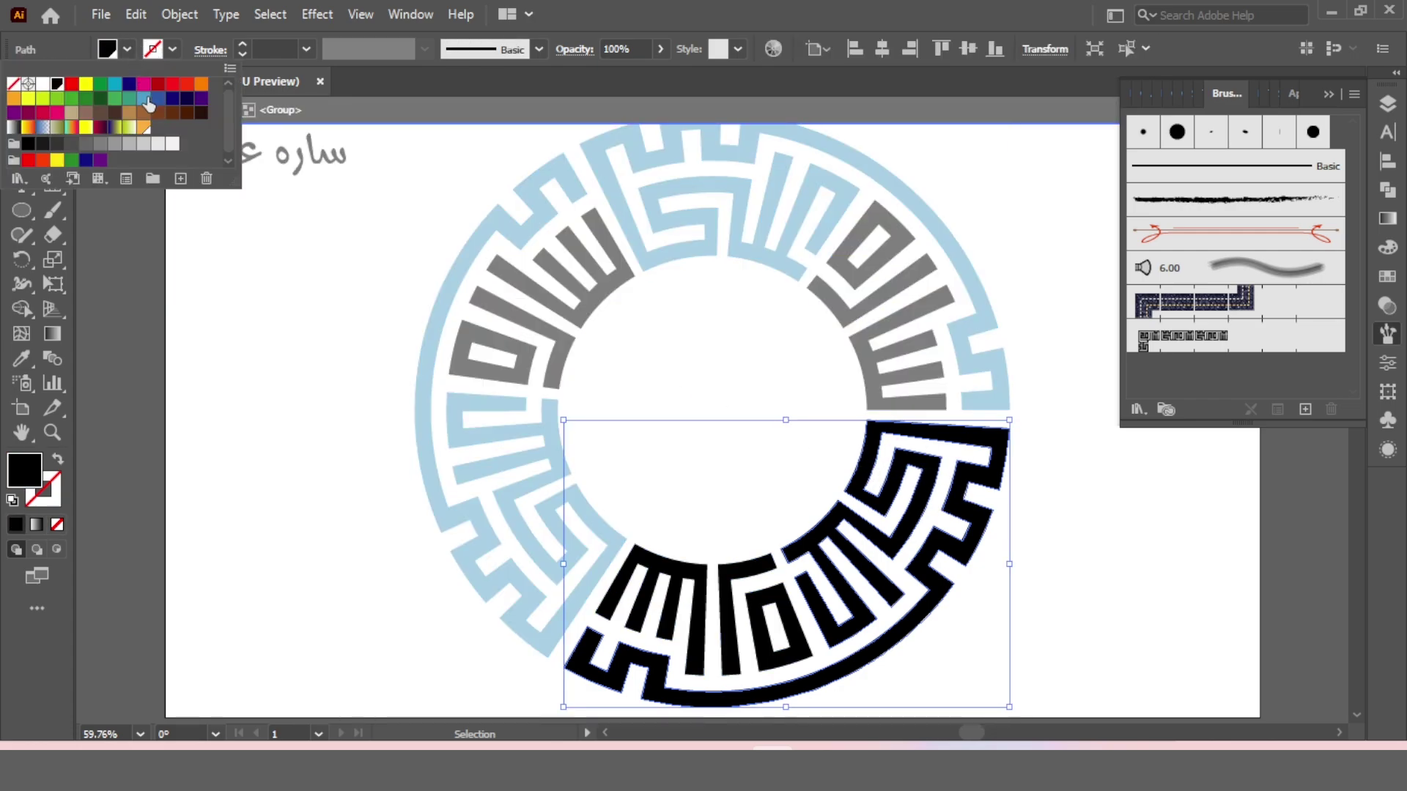
{"action": "left_click", "coordinate": [147, 107]}
{"action": "double_click", "coordinate": [305, 396]}
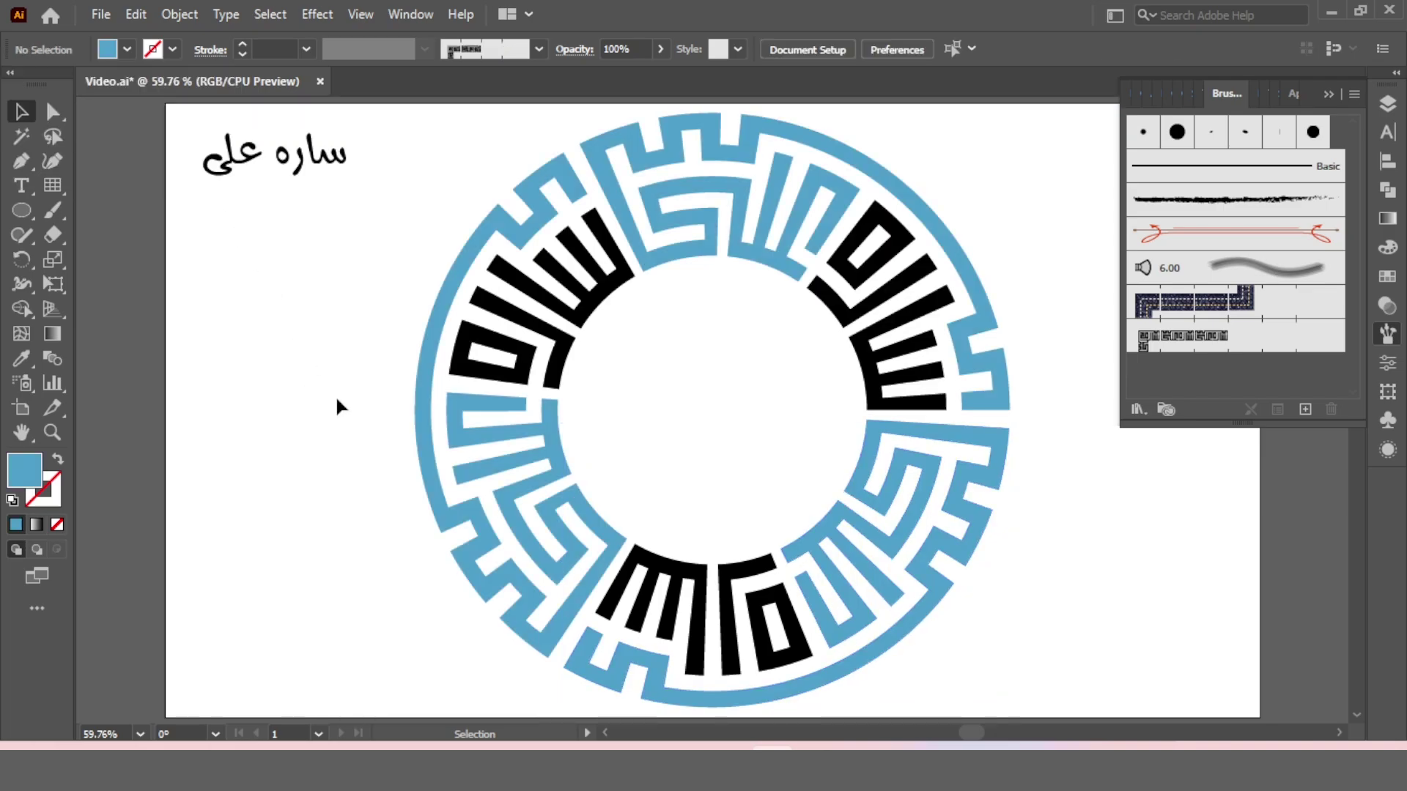
Scale the whole lettering ring down around its centre, check its transform dimensions and deselect it
{"action": "left_click_drag", "start_coordinate": [1026, 204], "coordinate": [614, 432]}
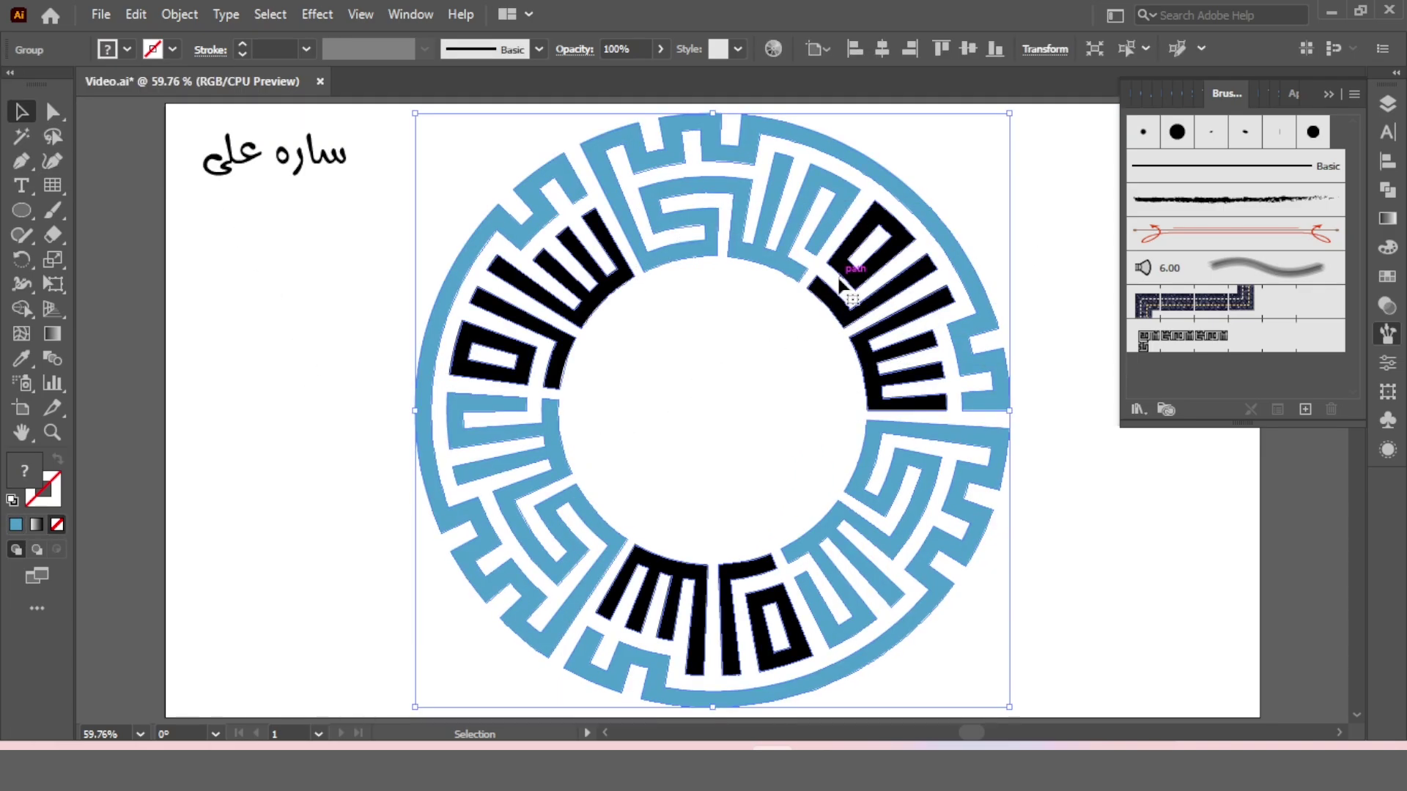
{"action": "left_click_drag", "start_coordinate": [712, 113], "coordinate": [712, 185]}
{"action": "left_click", "coordinate": [1327, 95]}
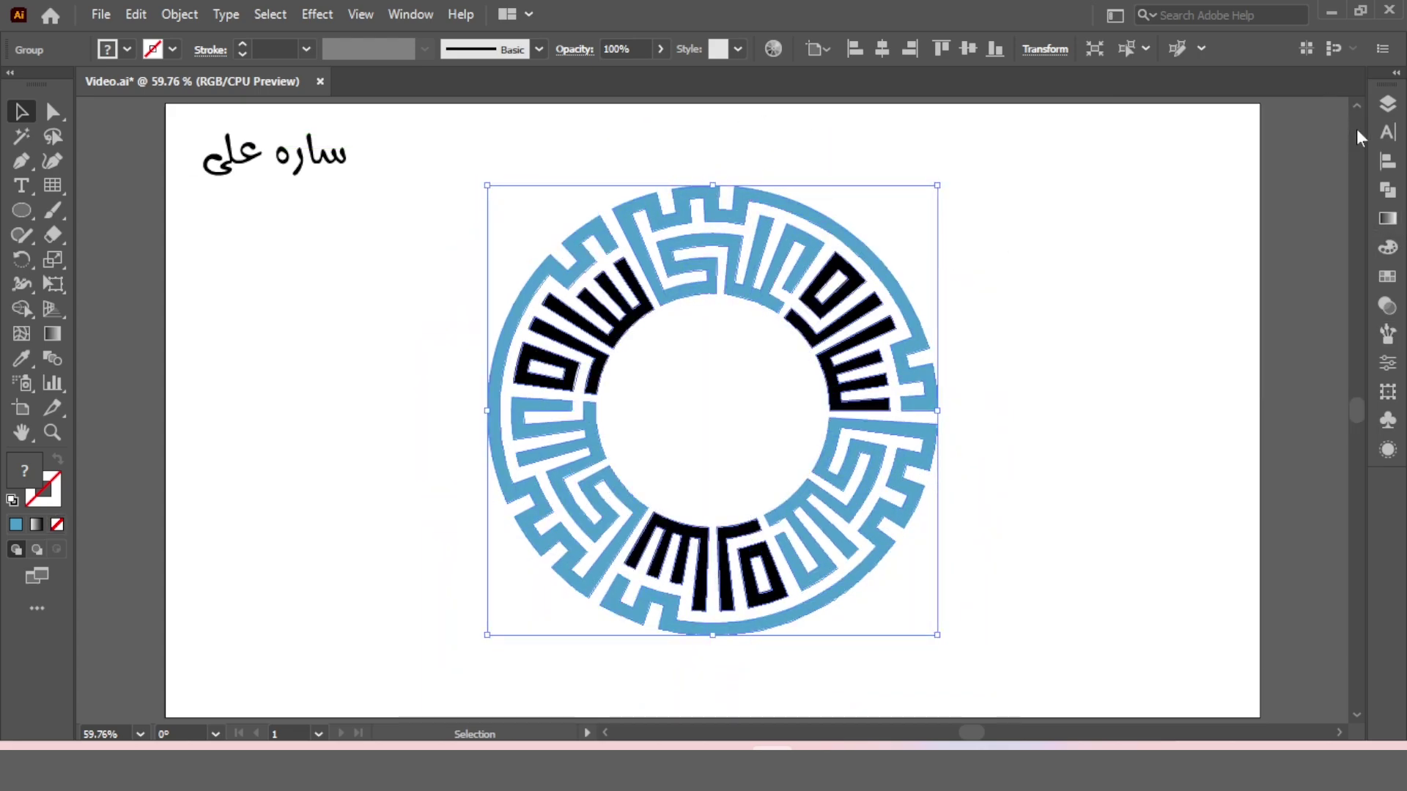
{"action": "left_click", "coordinate": [1387, 161]}
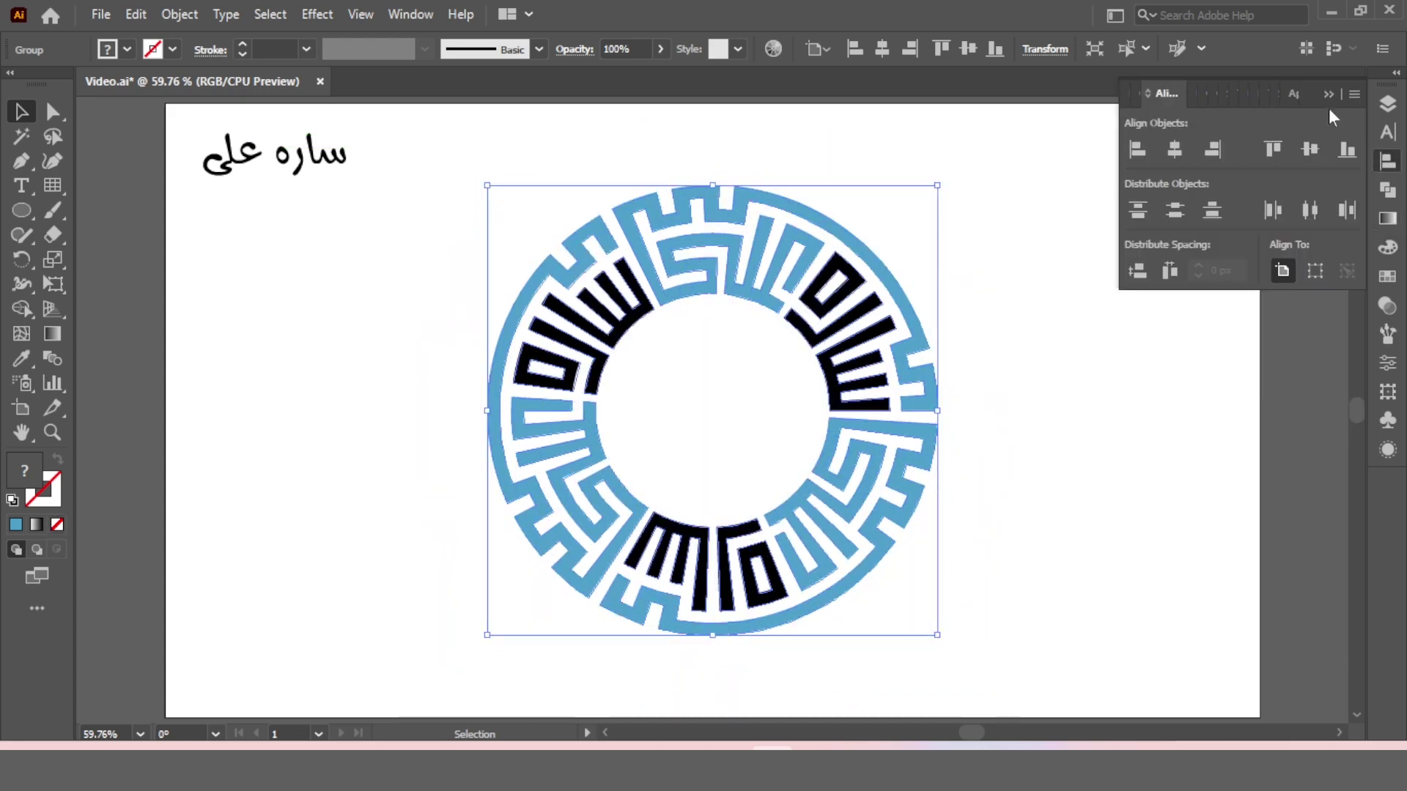
{"action": "left_click", "coordinate": [1118, 212]}
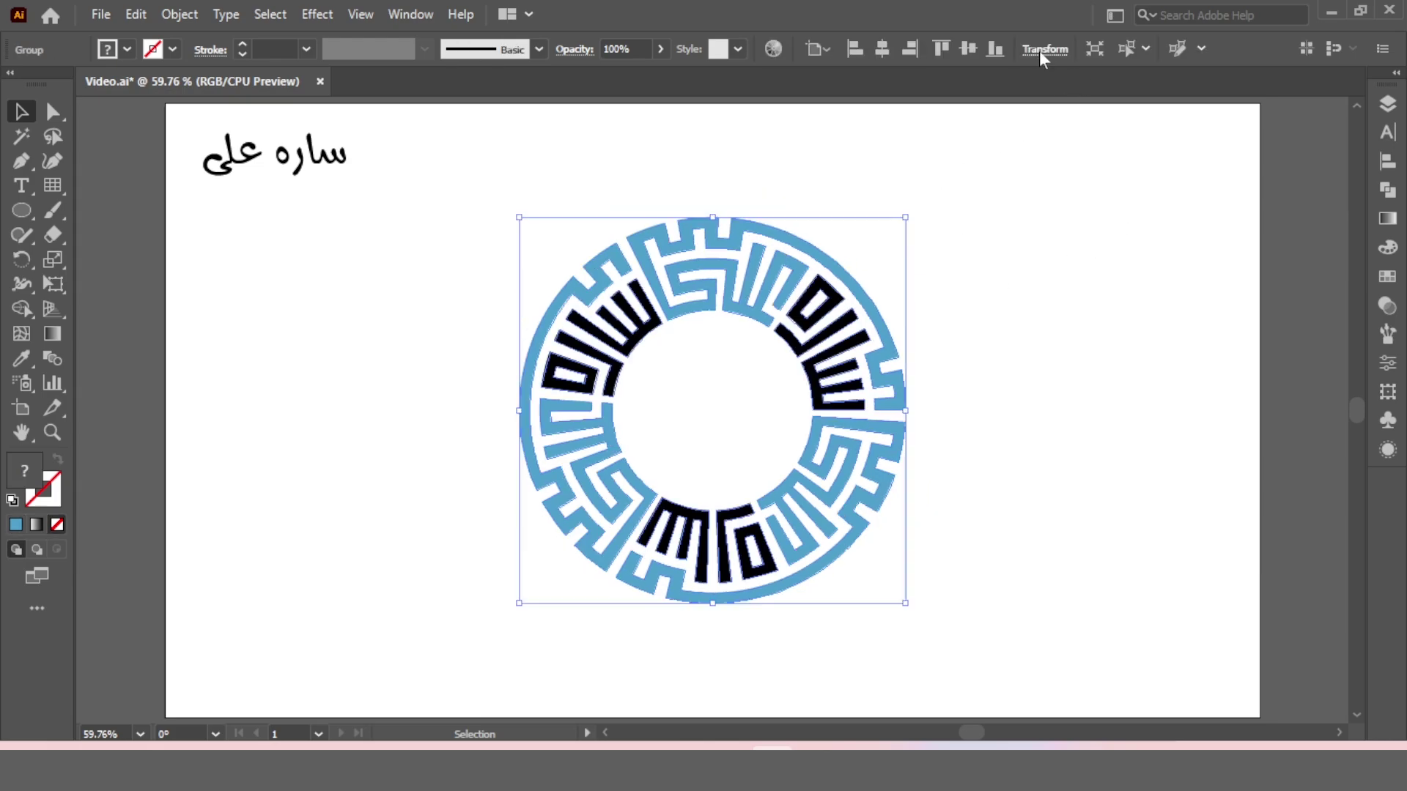
{"action": "left_click", "coordinate": [1040, 53]}
{"action": "left_click", "coordinate": [1040, 52]}
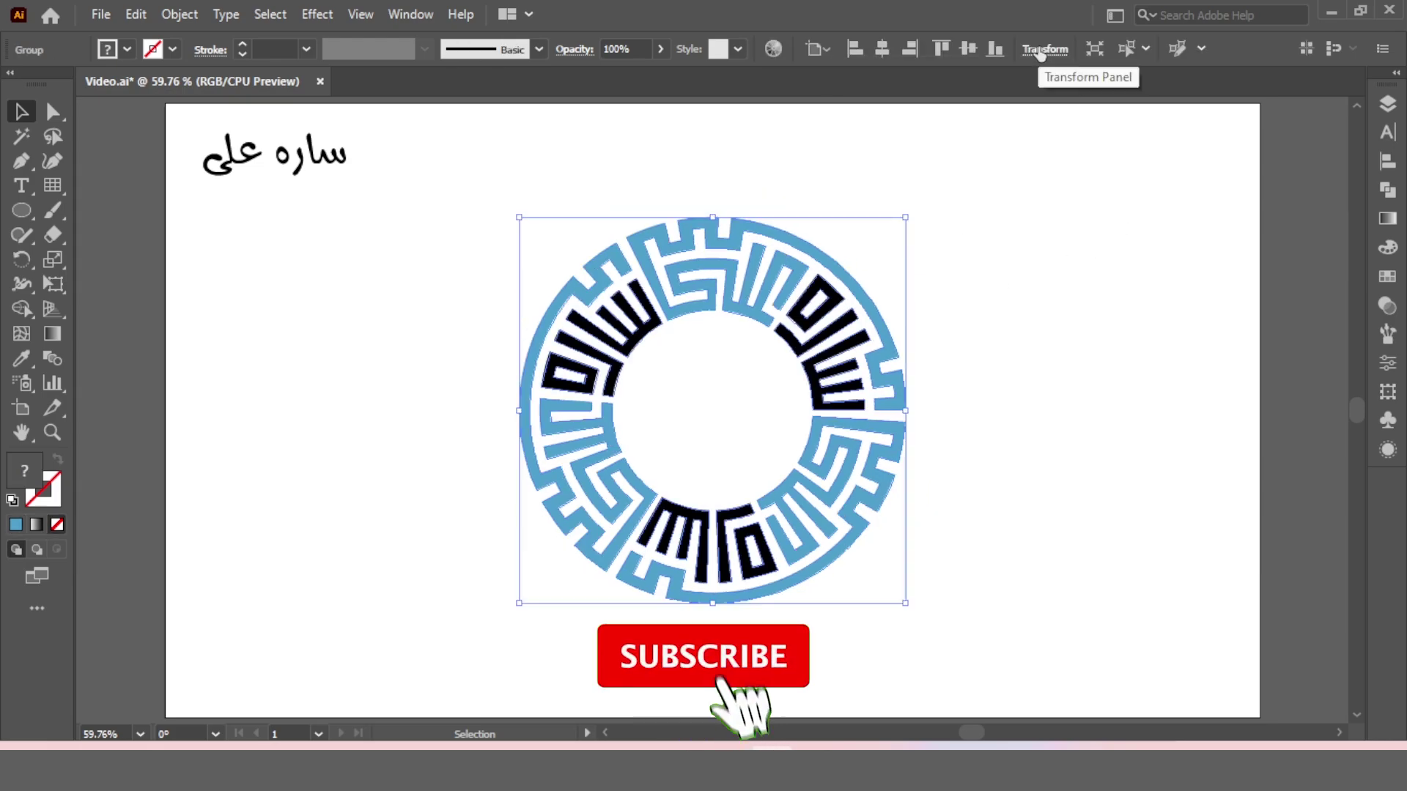
{"action": "left_click", "coordinate": [850, 265]}
Create a circle with the Ellipse tool, 460 px wide and 460 px high
{"action": "left_click", "coordinate": [21, 211]}
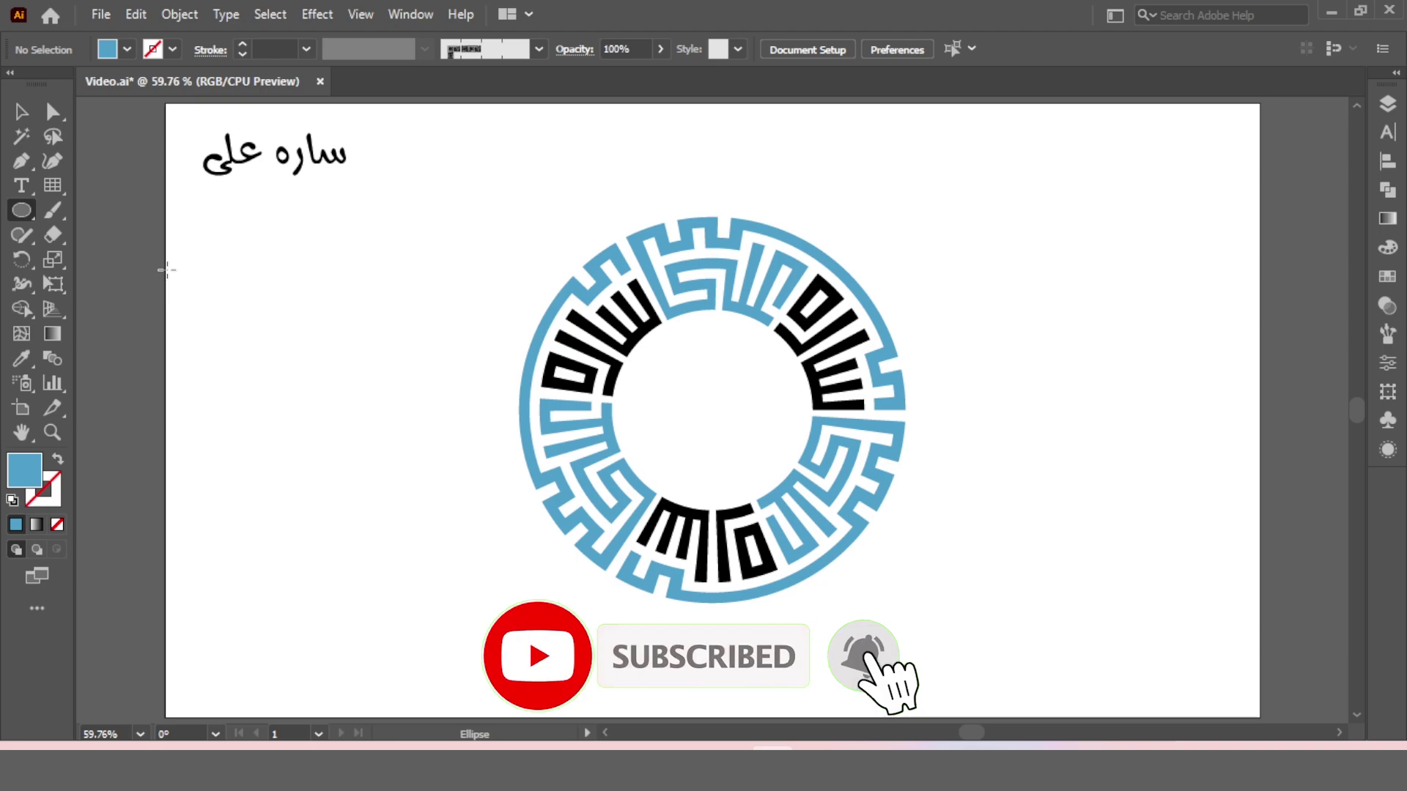
{"action": "left_click", "coordinate": [705, 416]}
{"action": "type", "text": "4"}
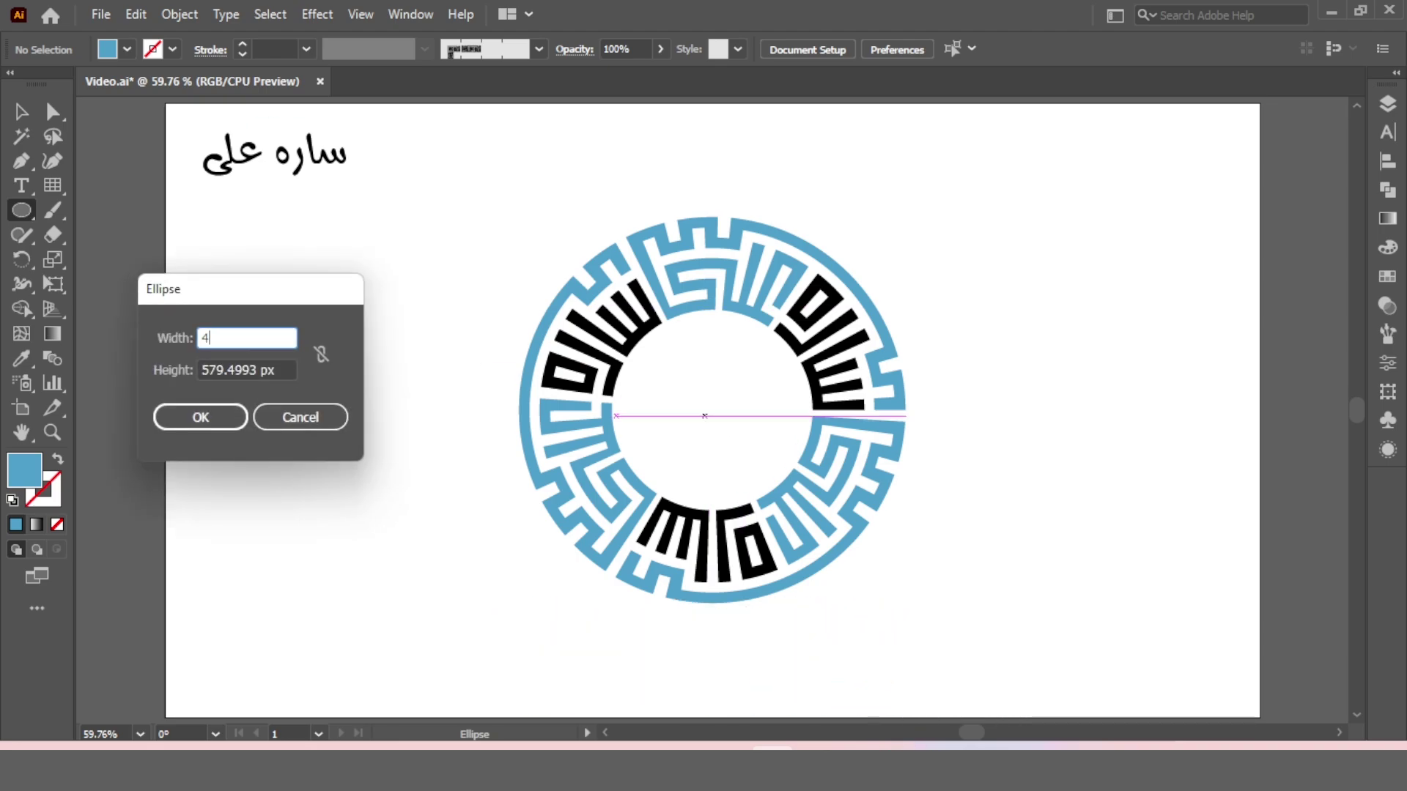
{"action": "type", "text": "60"}
{"action": "key", "text": "Tab"}
{"action": "type", "text": "4"}
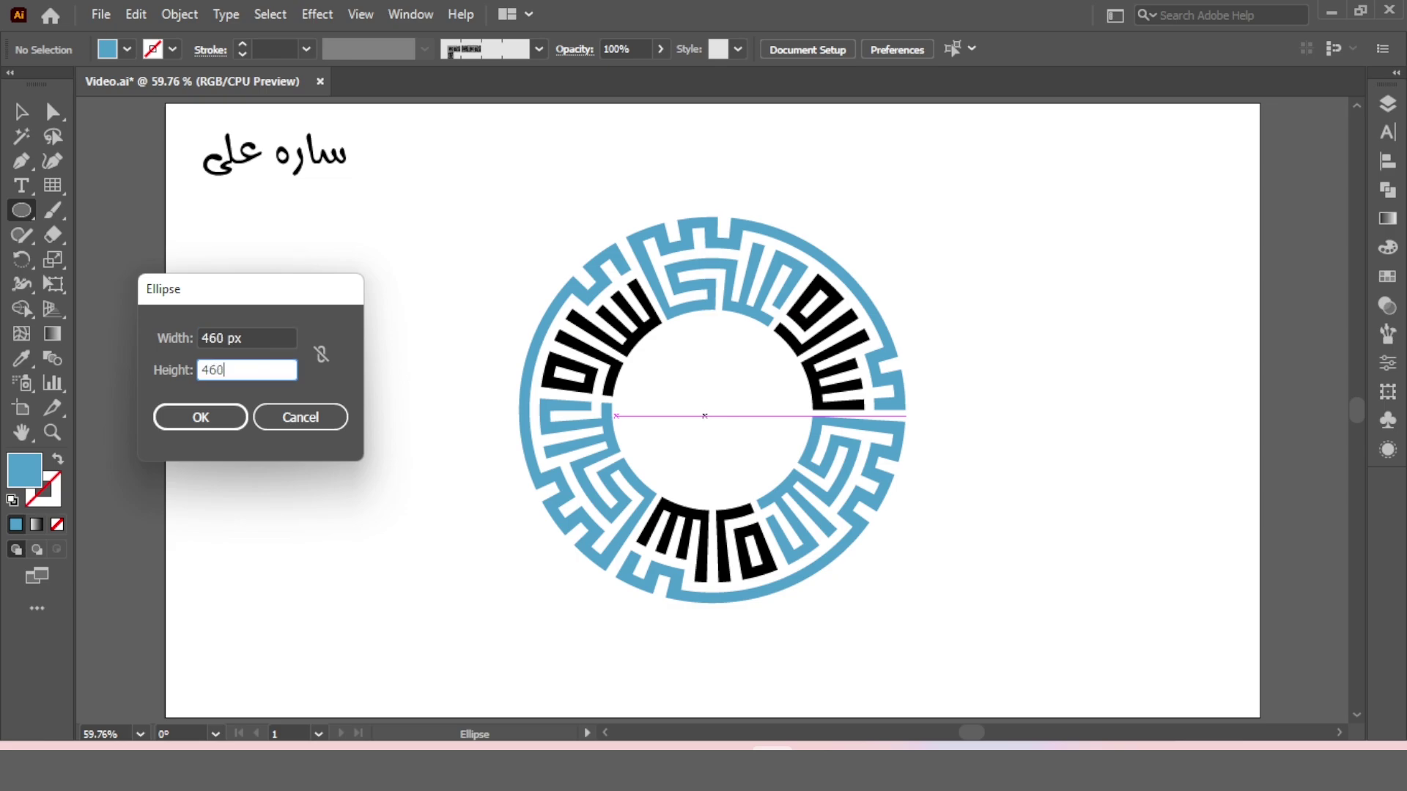
{"action": "type", "text": "60"}
{"action": "key", "text": "Return"}
Centre the new circle horizontally and vertically on the artboard
{"action": "left_click", "coordinate": [22, 114]}
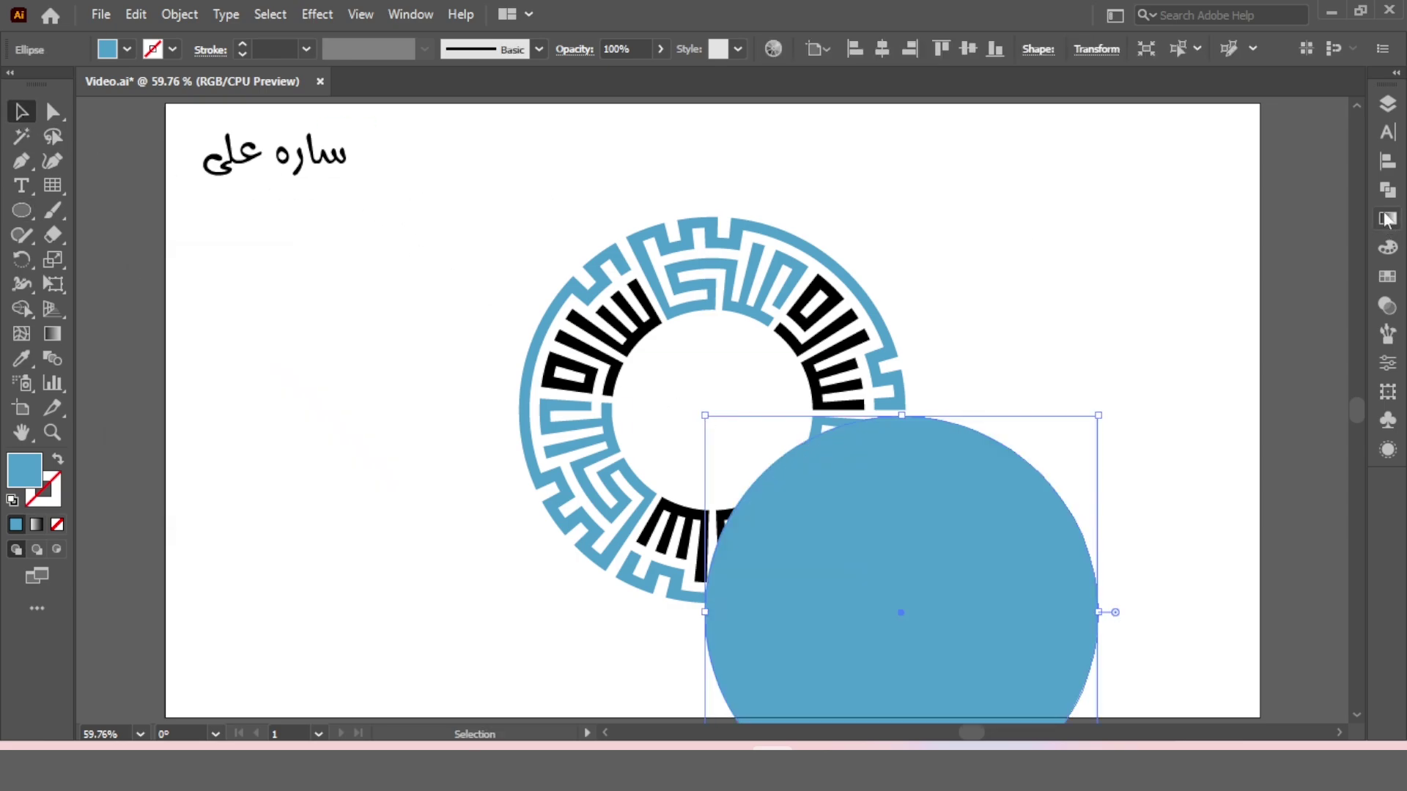
{"action": "left_click", "coordinate": [1386, 161]}
{"action": "left_click", "coordinate": [1174, 150]}
{"action": "left_click", "coordinate": [1310, 150]}
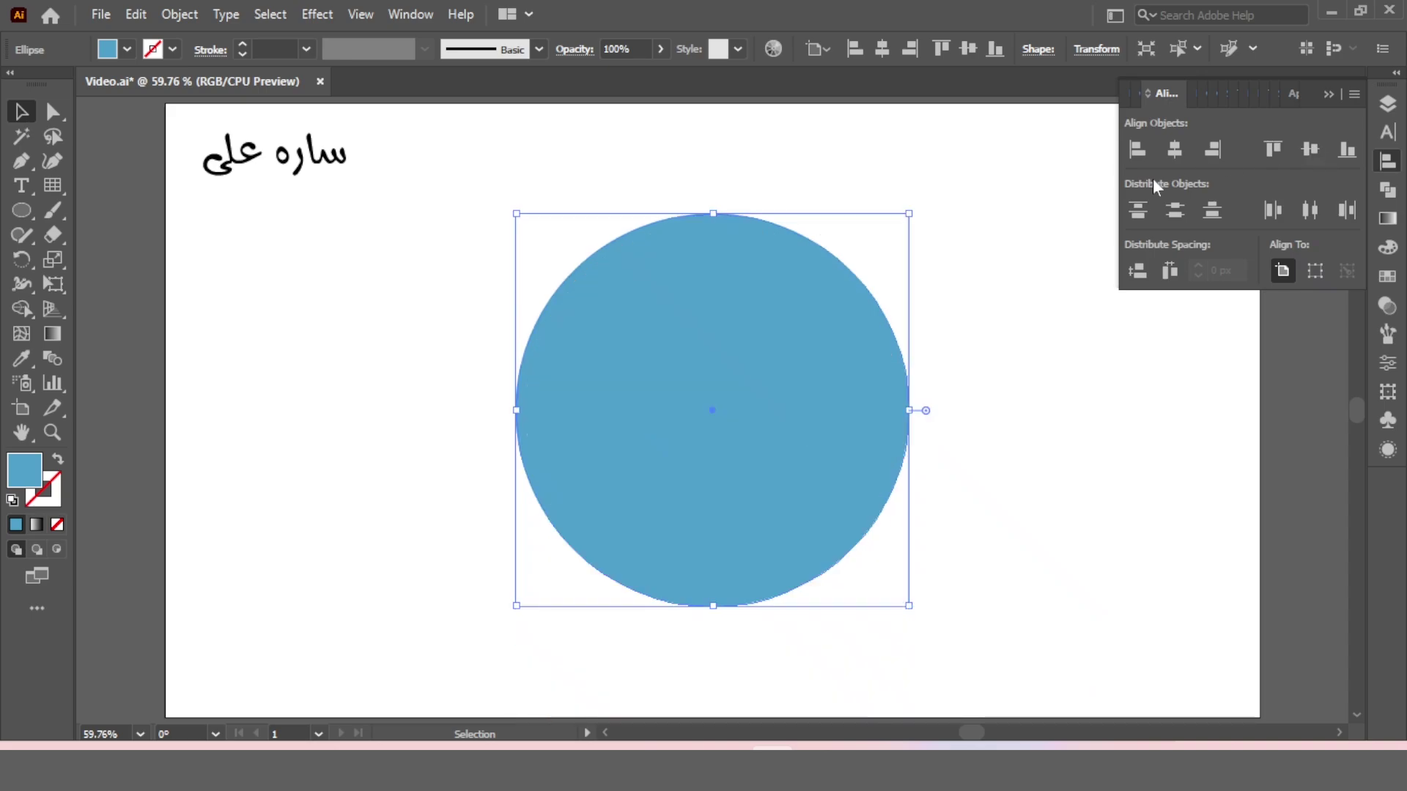
Swap the circle's fill and stroke, align the stroke to the outside and set its weight to 8 pt
{"action": "left_click", "coordinate": [60, 457]}
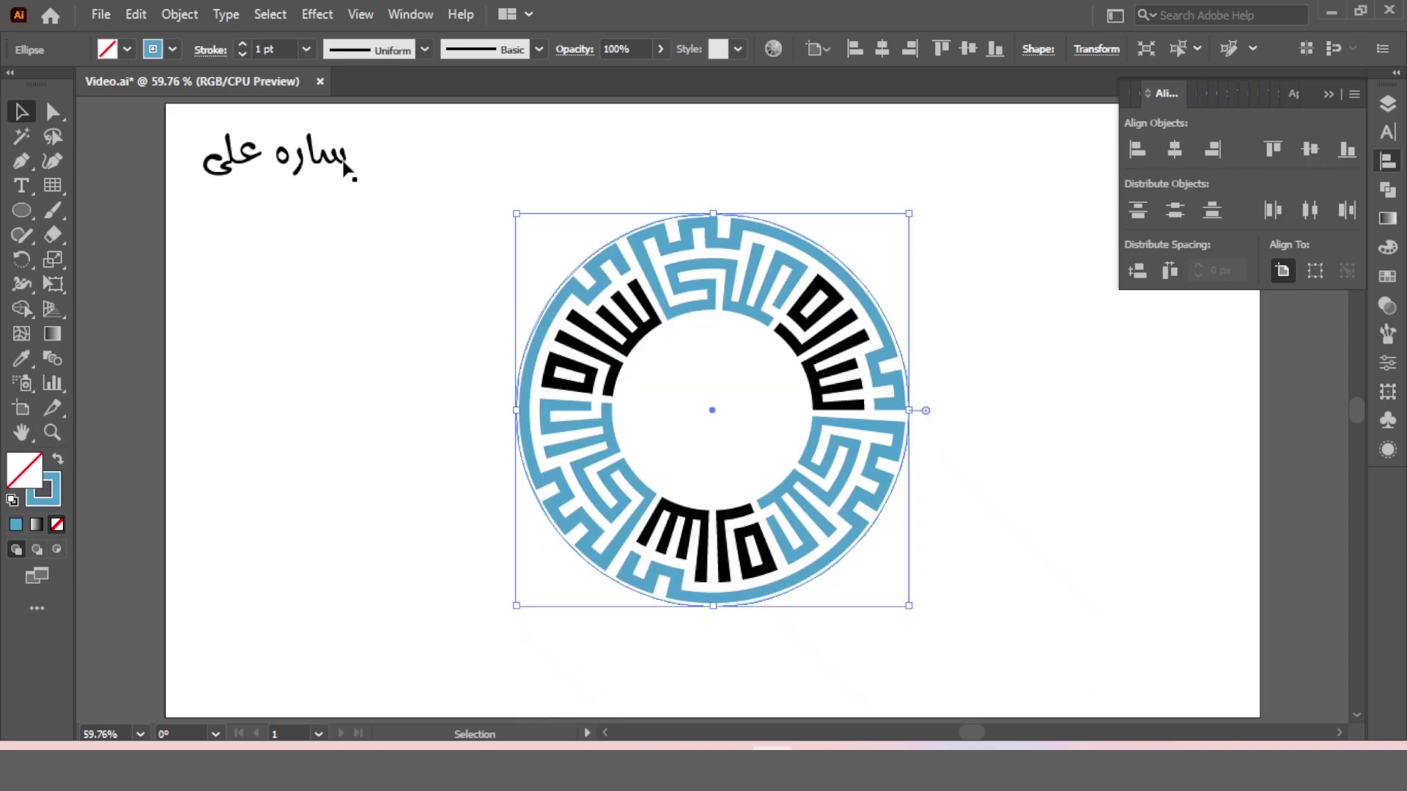
{"action": "left_click", "coordinate": [211, 49]}
{"action": "left_click", "coordinate": [127, 156]}
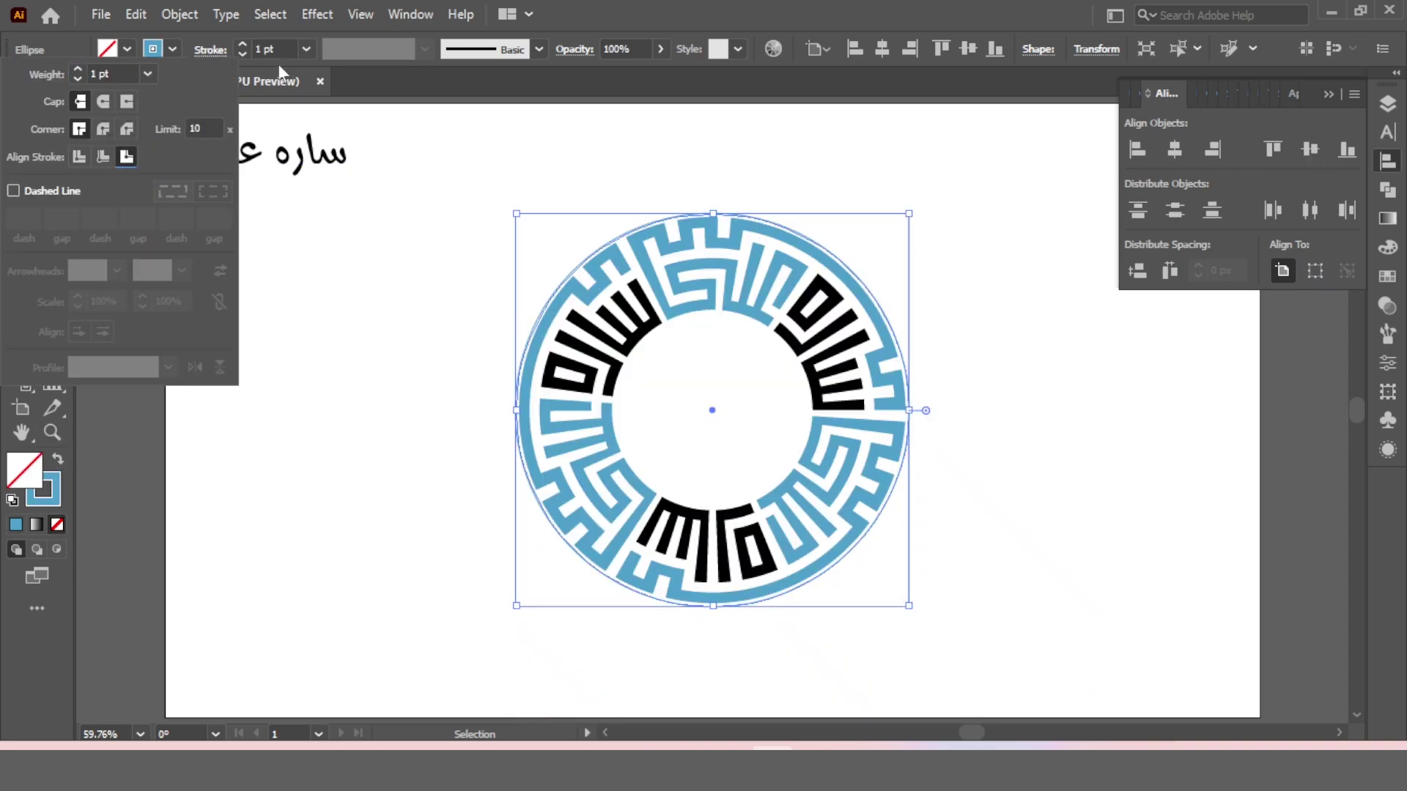
{"action": "left_click", "coordinate": [284, 48]}
{"action": "scroll", "coordinate": [285, 47], "scroll_direction": "up", "scroll_amount": 7}
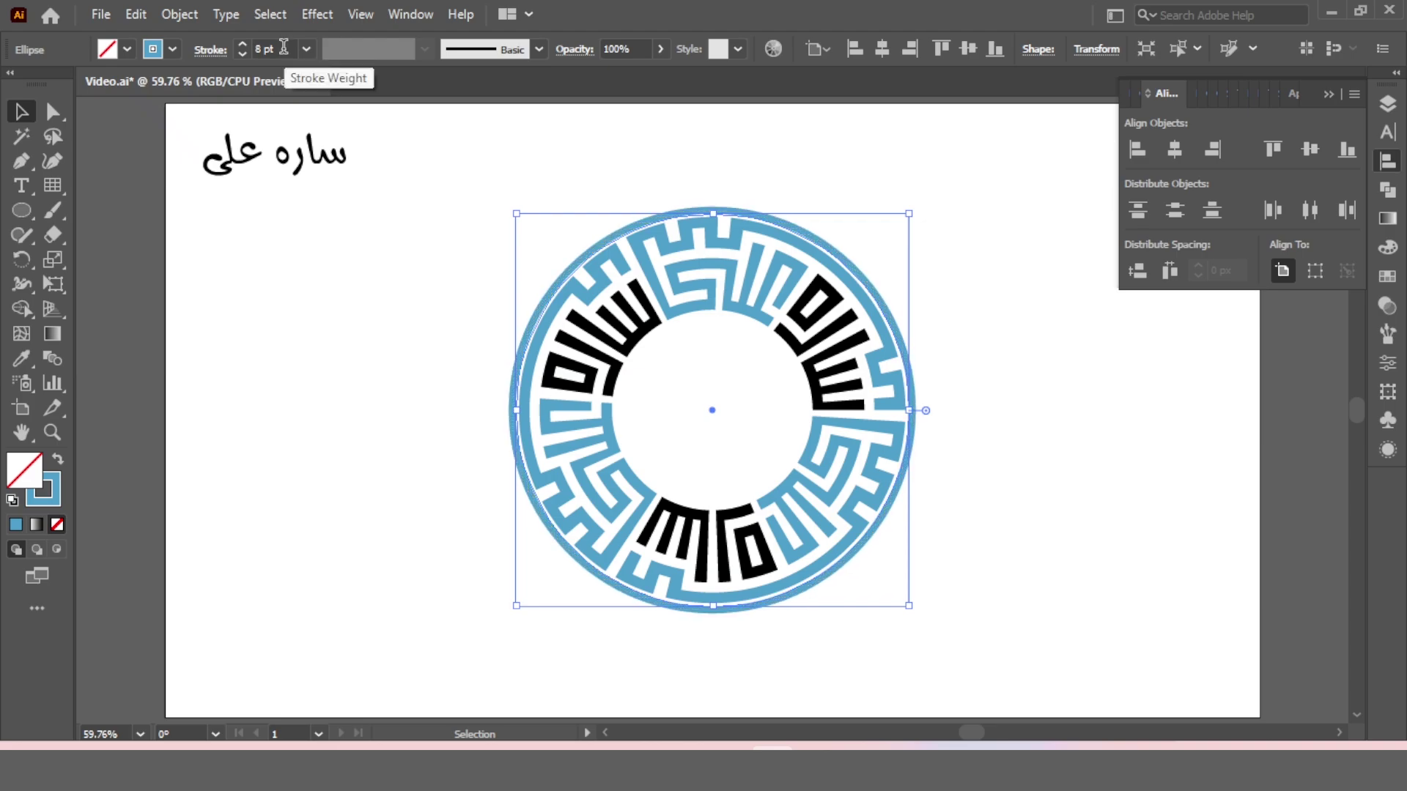
Set the outer circle's stroke weight to 10 pt and enlarge the circle to 480 px wide and 480 px high
{"action": "scroll", "coordinate": [284, 47], "scroll_direction": "up", "scroll_amount": 1}
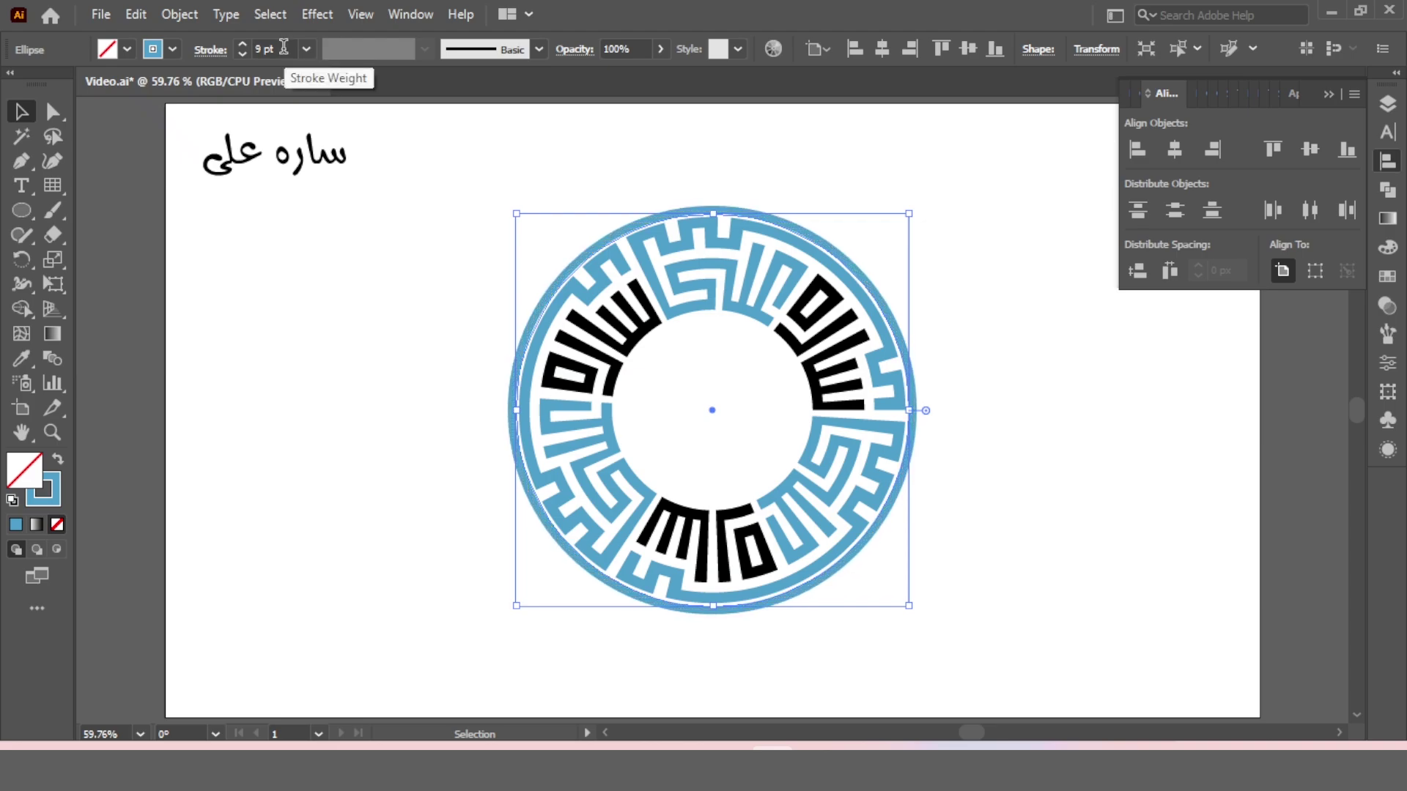
{"action": "left_click", "coordinate": [840, 246]}
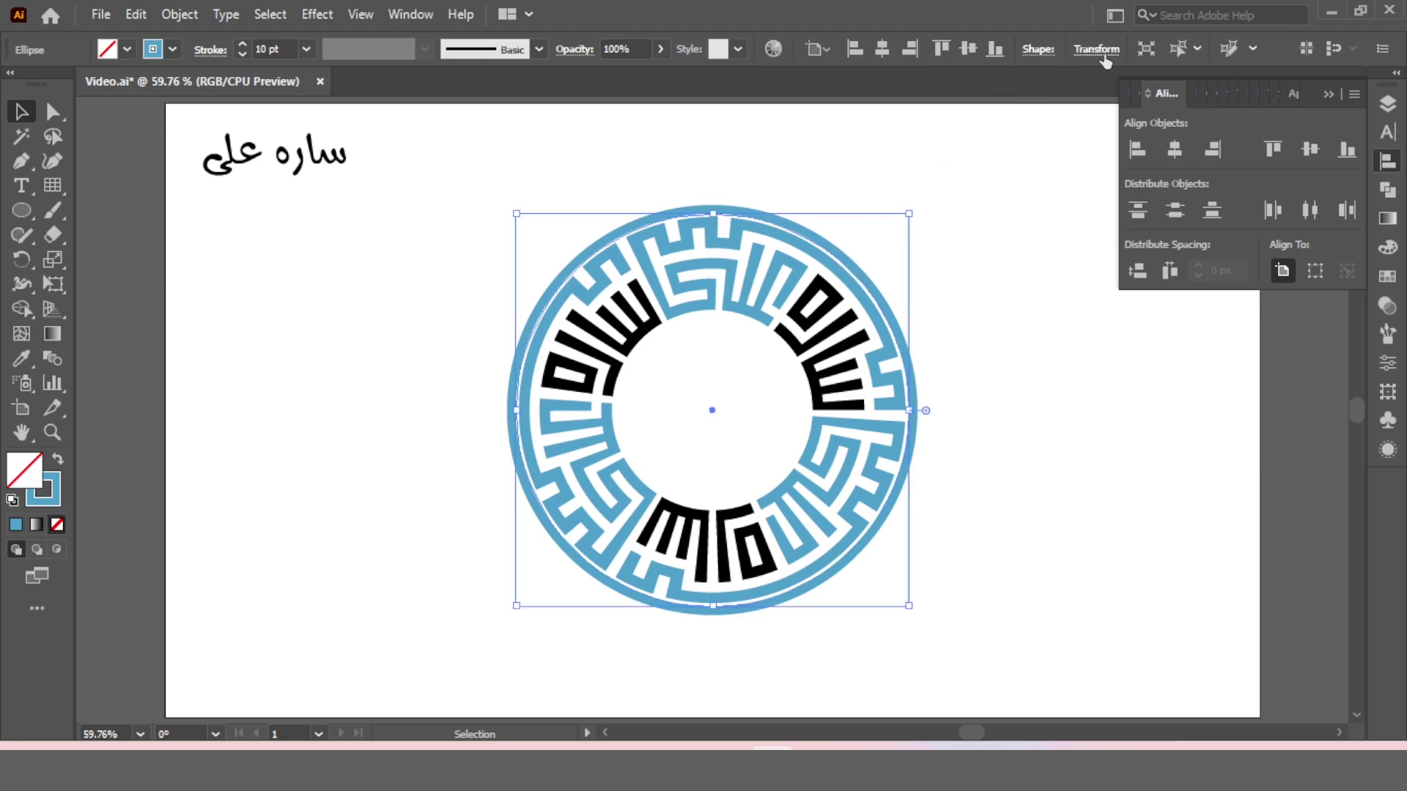
{"action": "left_click", "coordinate": [1096, 55]}
{"action": "left_click", "coordinate": [1064, 78]}
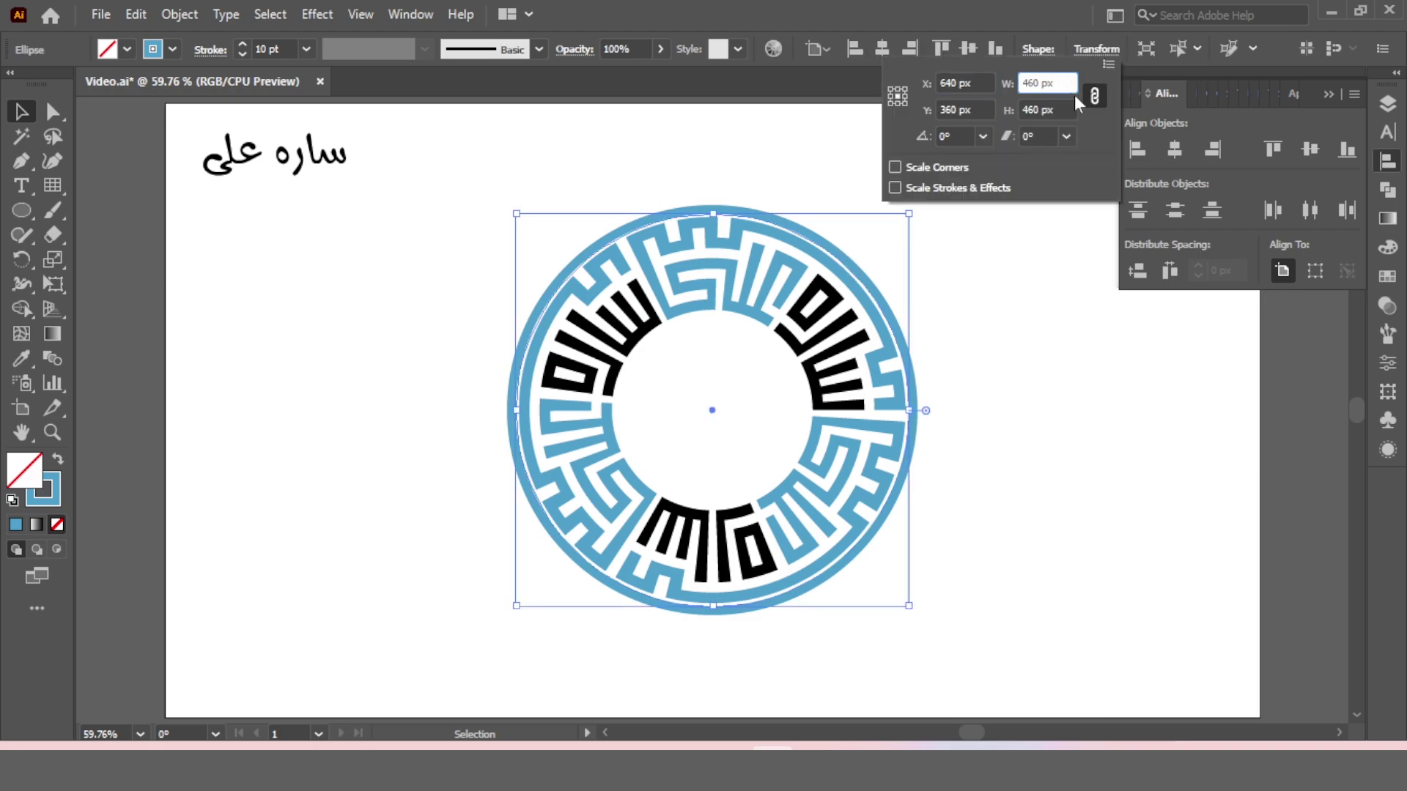
{"action": "key", "text": "shift+Up"}
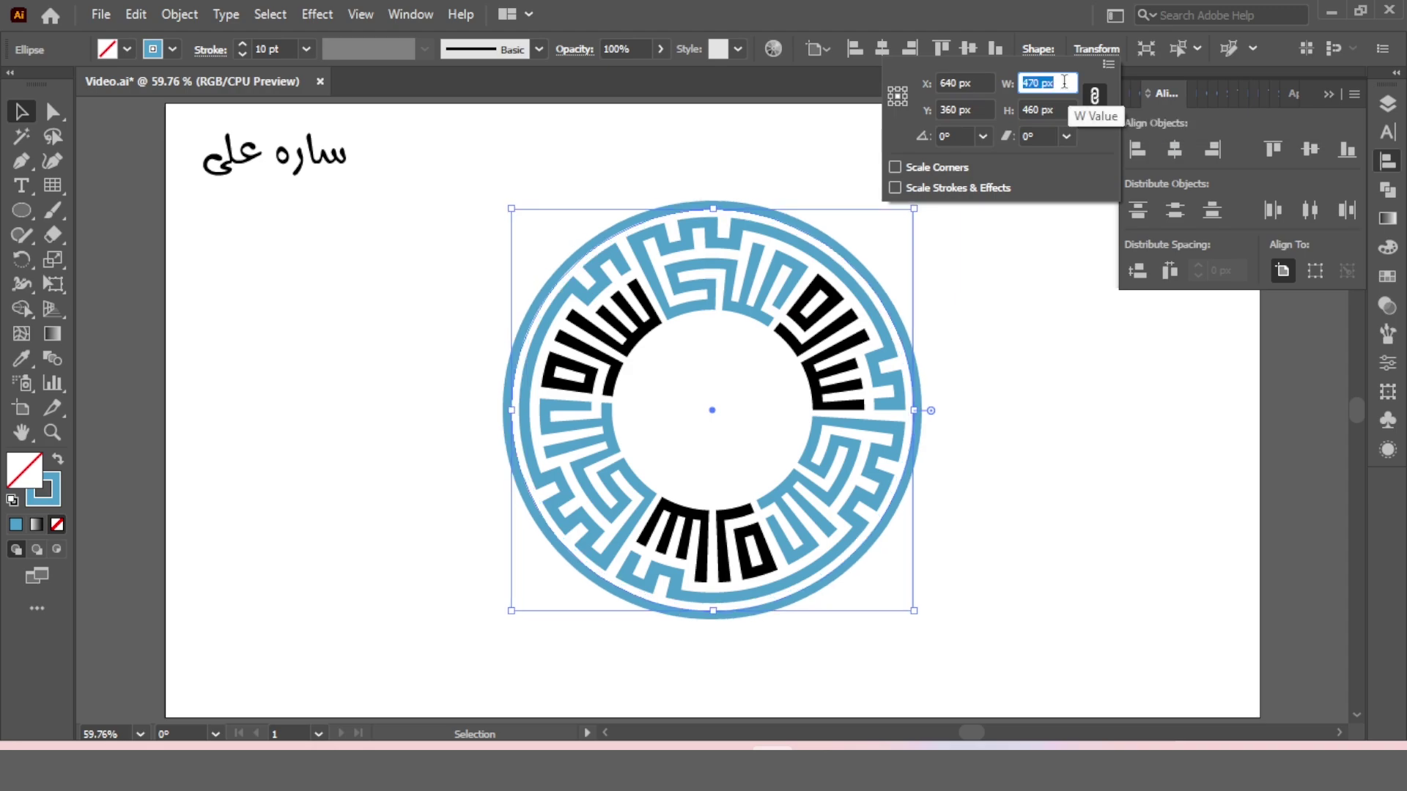
{"action": "key", "text": "shift+Up"}
{"action": "left_click", "coordinate": [1055, 109]}
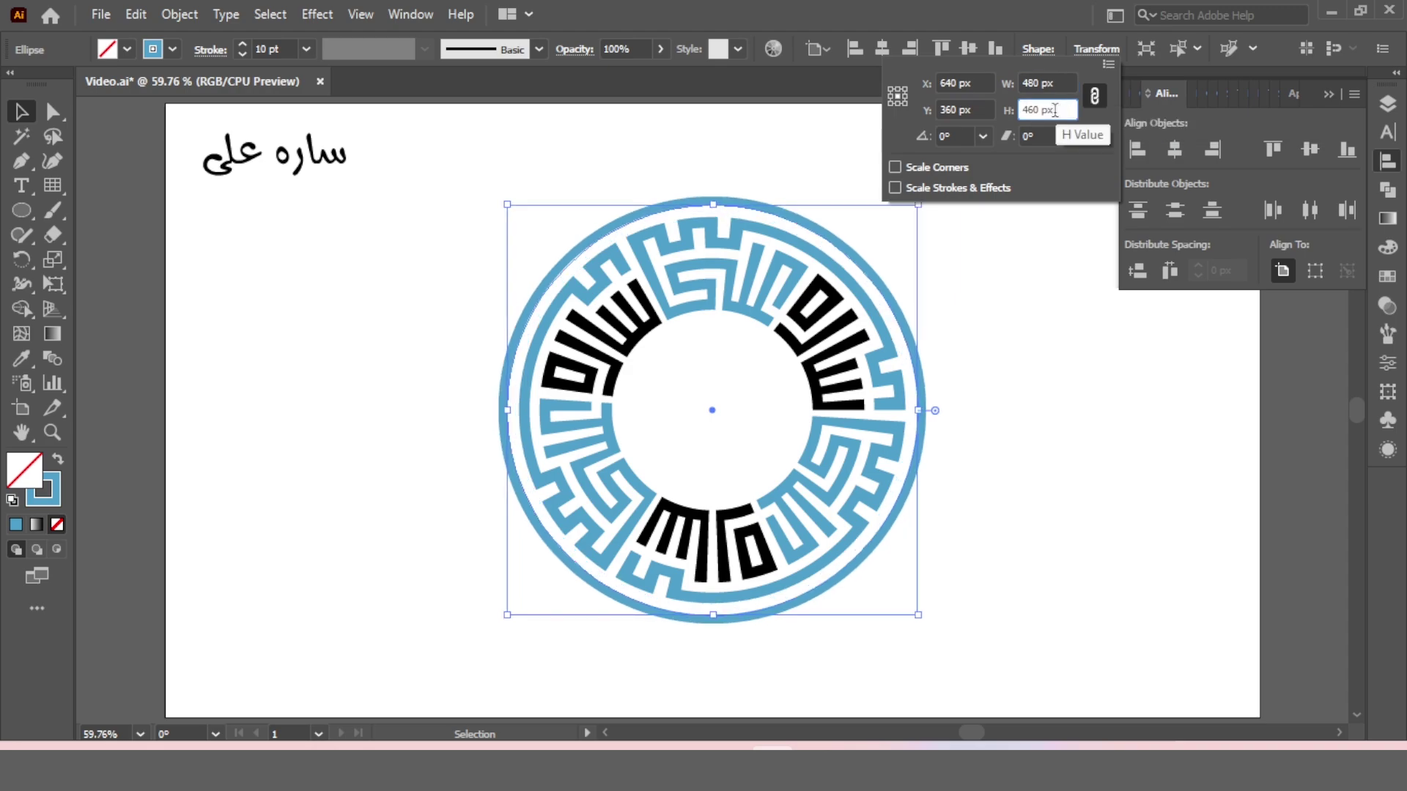
{"action": "key", "text": "shift+Up"}
{"action": "key", "text": "shift+Up"}
{"action": "left_click", "coordinate": [1031, 268]}
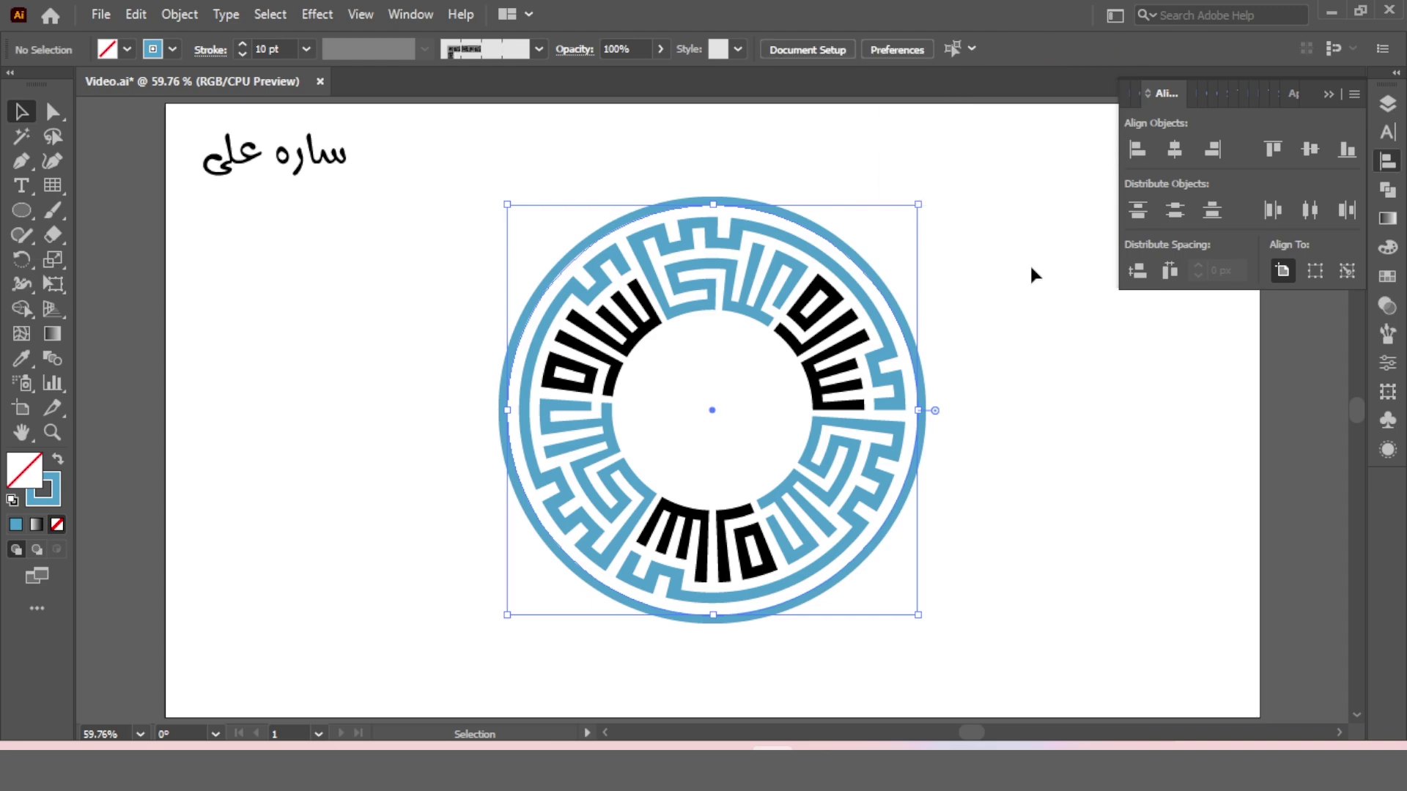
Centre-align the outer circle and the lettering ring on the artboard, and expand their appearance
{"action": "left_click_drag", "start_coordinate": [1030, 262], "coordinate": [641, 465]}
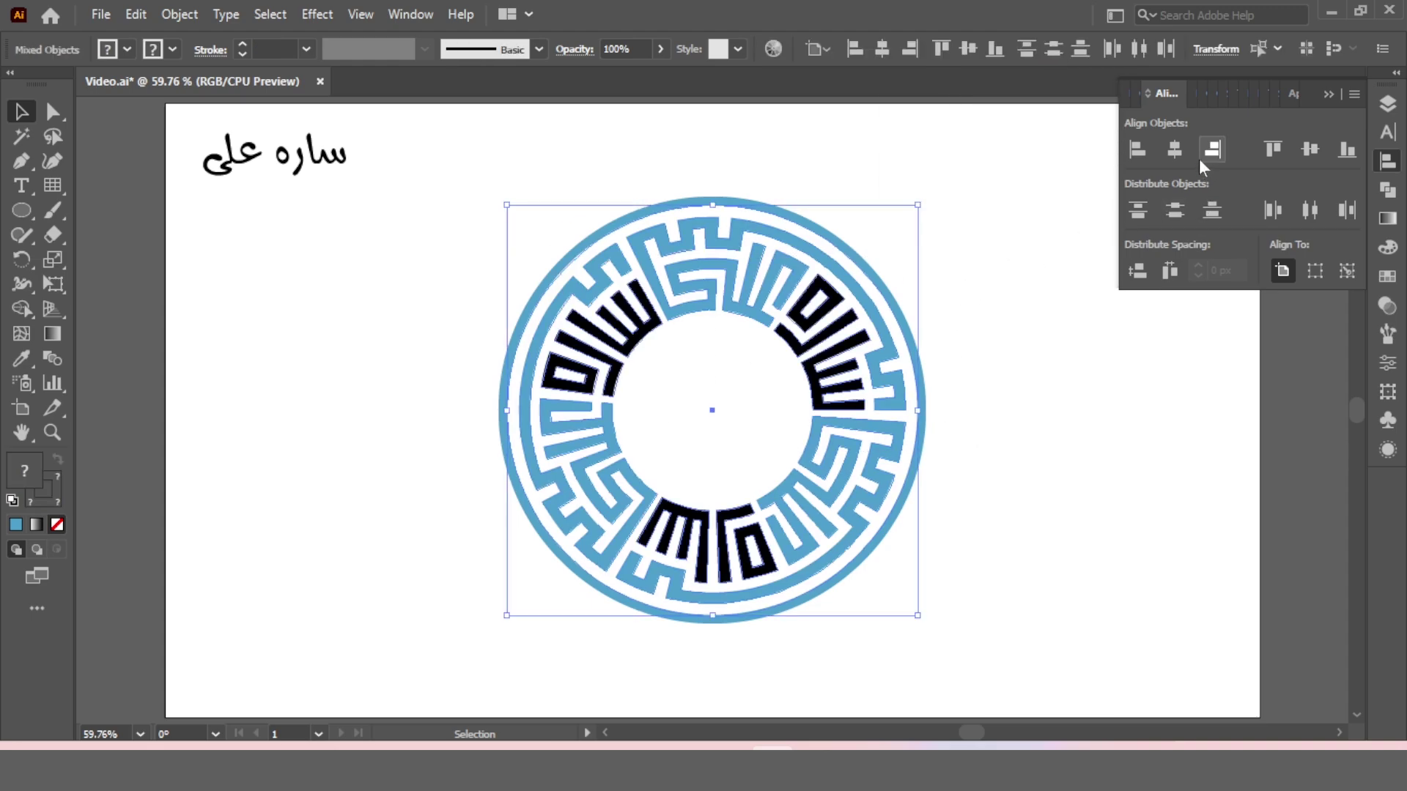
{"action": "left_click", "coordinate": [1311, 145]}
{"action": "left_click", "coordinate": [180, 14]}
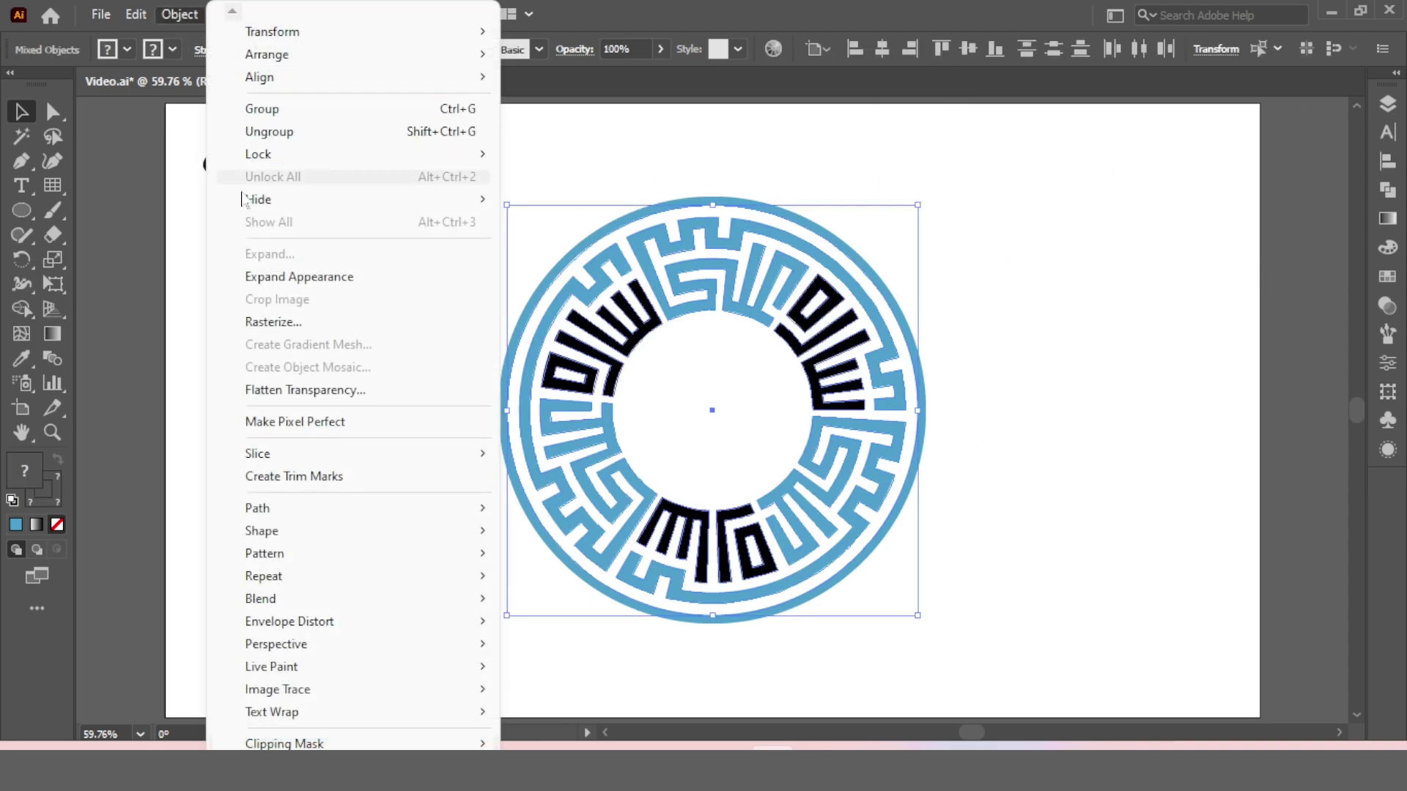
{"action": "left_click", "coordinate": [307, 273]}
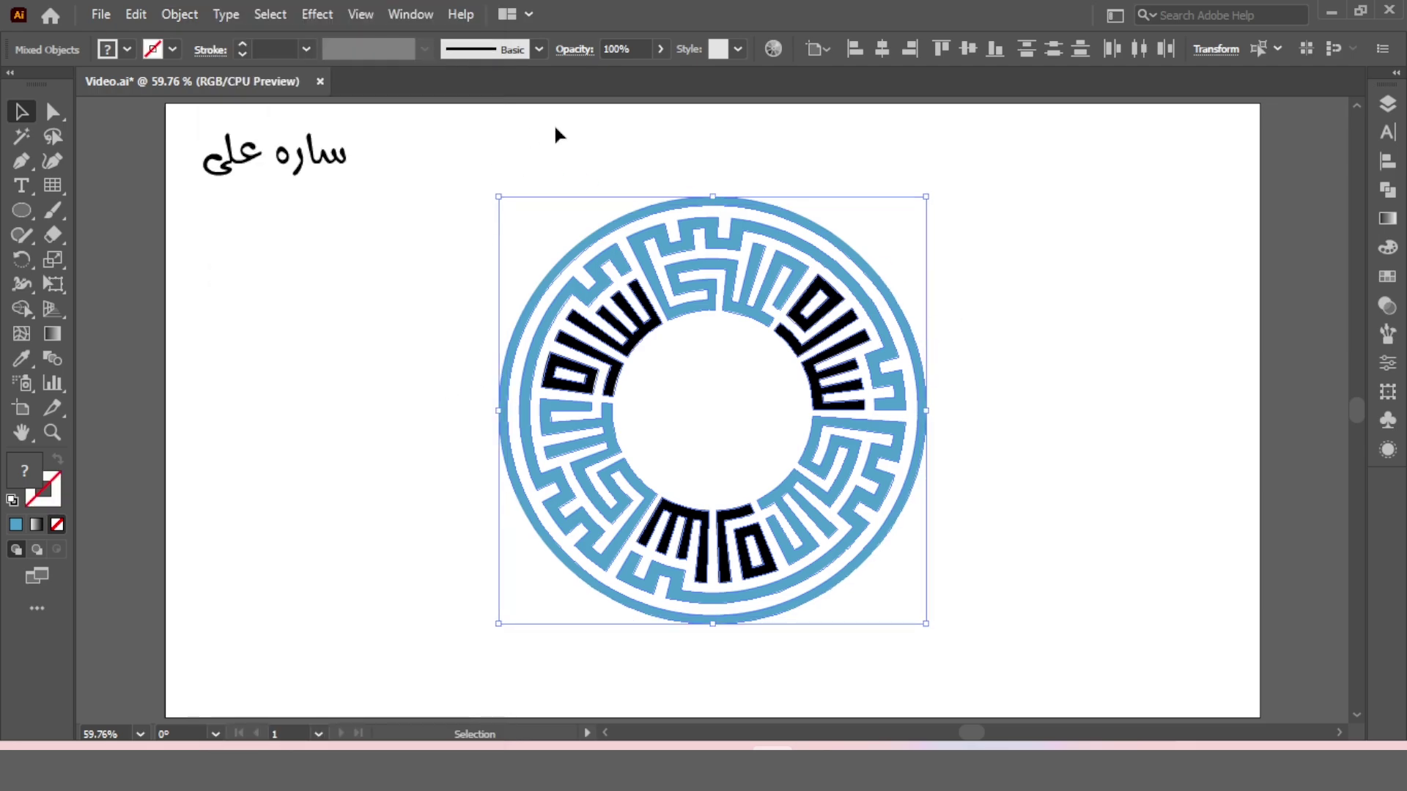
{"action": "left_click", "coordinate": [555, 134]}
Fill the expanded outer border ring with black and deselect it
{"action": "left_click", "coordinate": [708, 210]}
{"action": "left_click", "coordinate": [127, 49]}
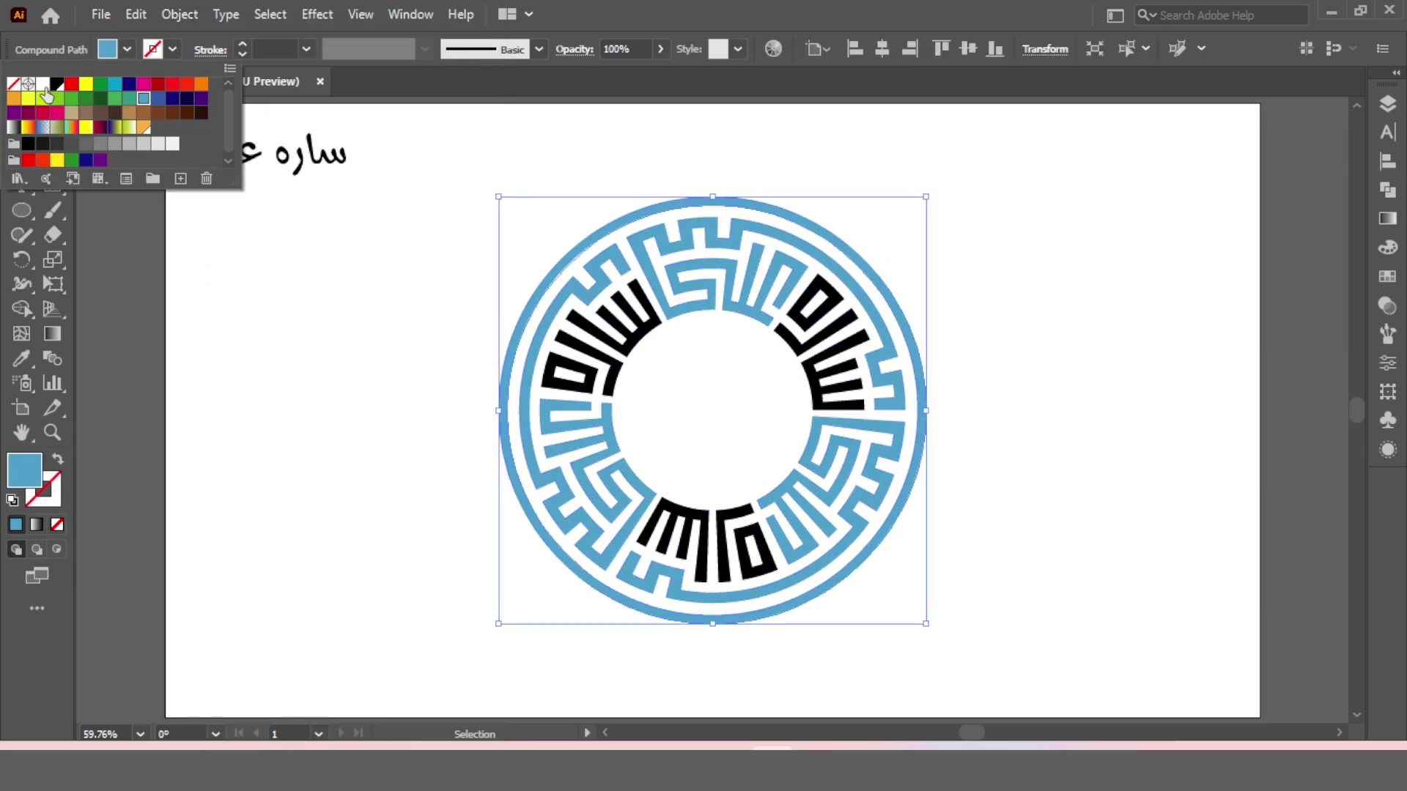
{"action": "left_click", "coordinate": [57, 84]}
{"action": "left_click", "coordinate": [483, 176]}
Scale the lettering and its border ring up together proportionally around their centre
{"action": "left_click_drag", "start_coordinate": [499, 182], "coordinate": [1121, 629]}
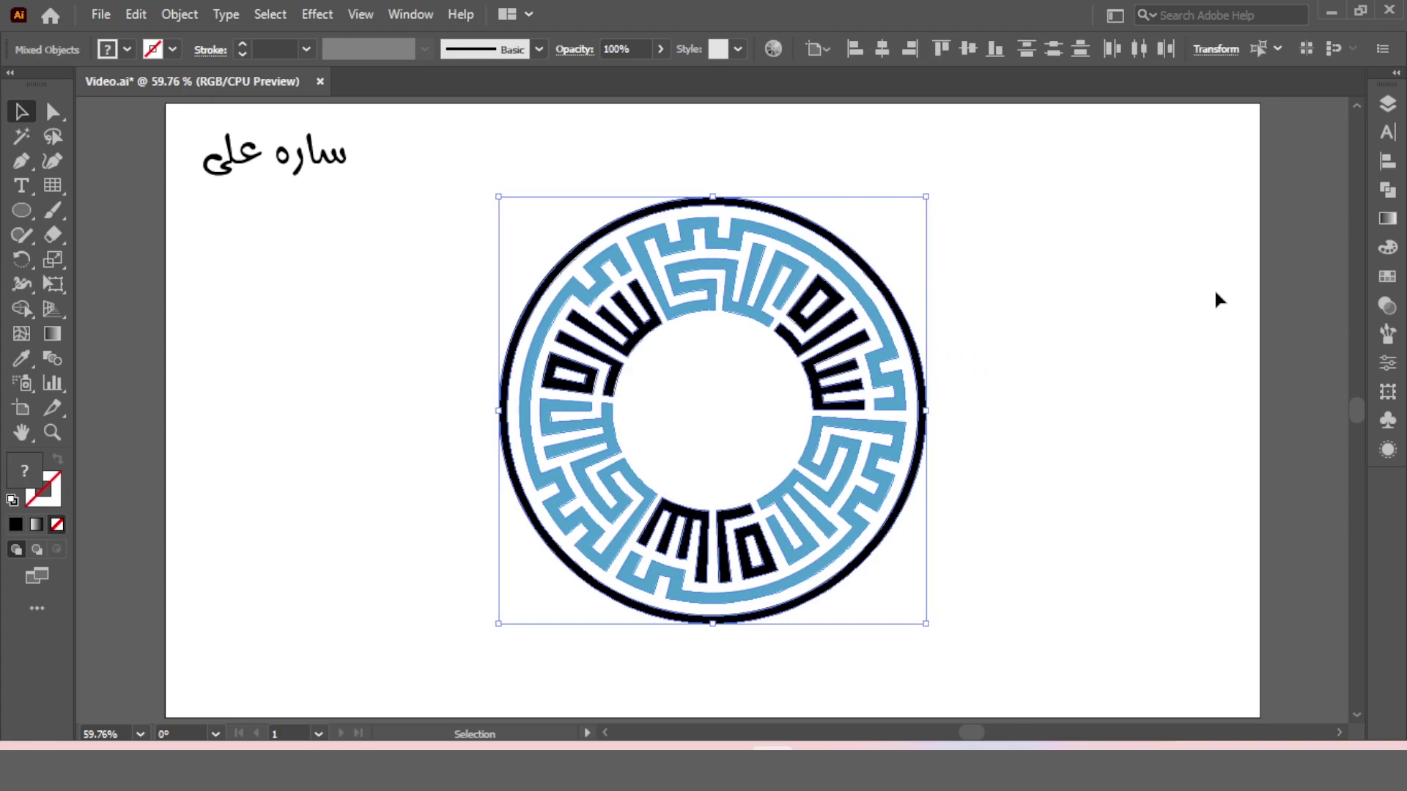
{"action": "left_click_drag", "start_coordinate": [995, 190], "coordinate": [880, 358]}
{"action": "left_click_drag", "start_coordinate": [930, 194], "coordinate": [955, 169]}
{"action": "left_click", "coordinate": [1029, 176]}
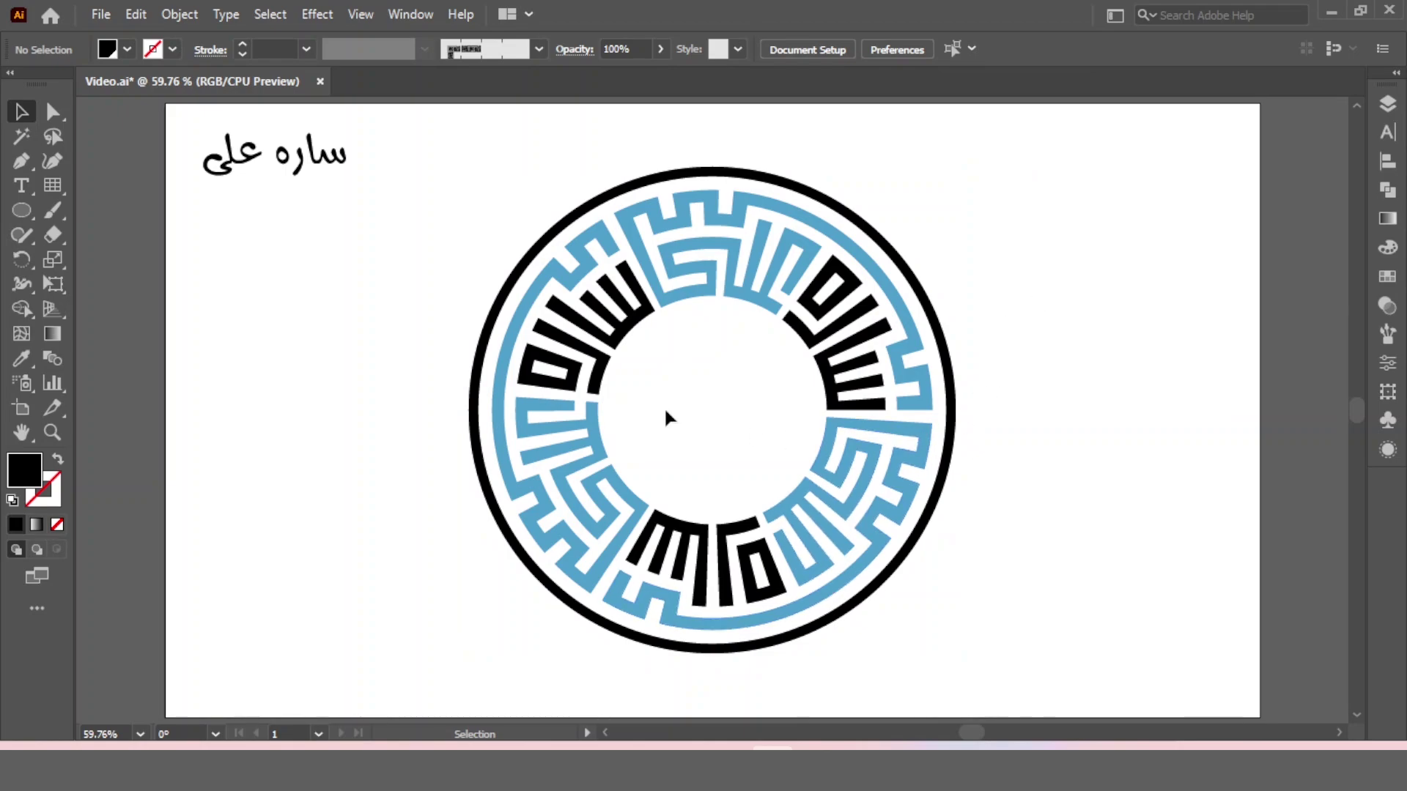
Delete the reference text beside the circular design from the artboard
{"action": "left_click_drag", "start_coordinate": [242, 199], "coordinate": [194, 189]}
{"action": "key", "text": "Delete"}
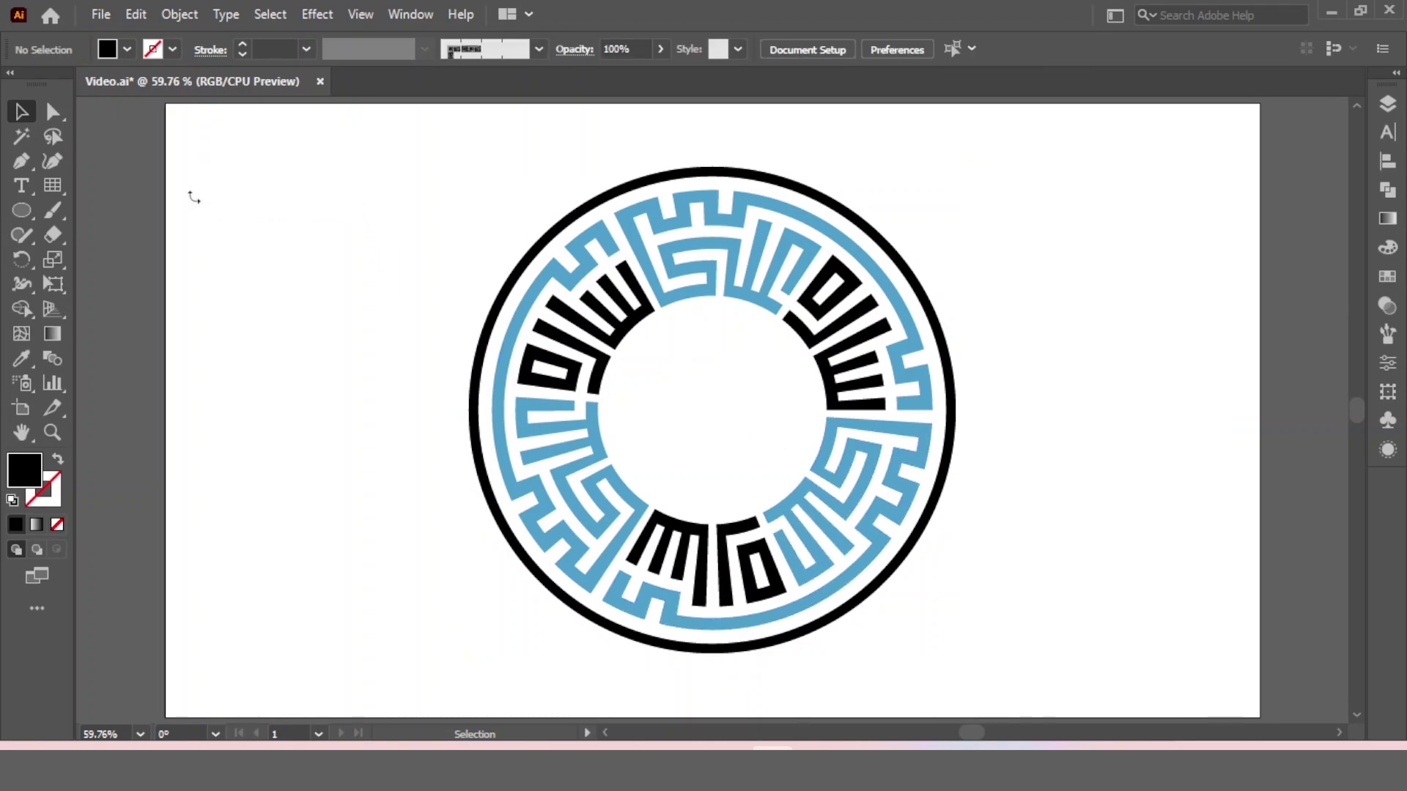
{"action": "left_click_drag", "start_coordinate": [978, 234], "coordinate": [811, 355]}
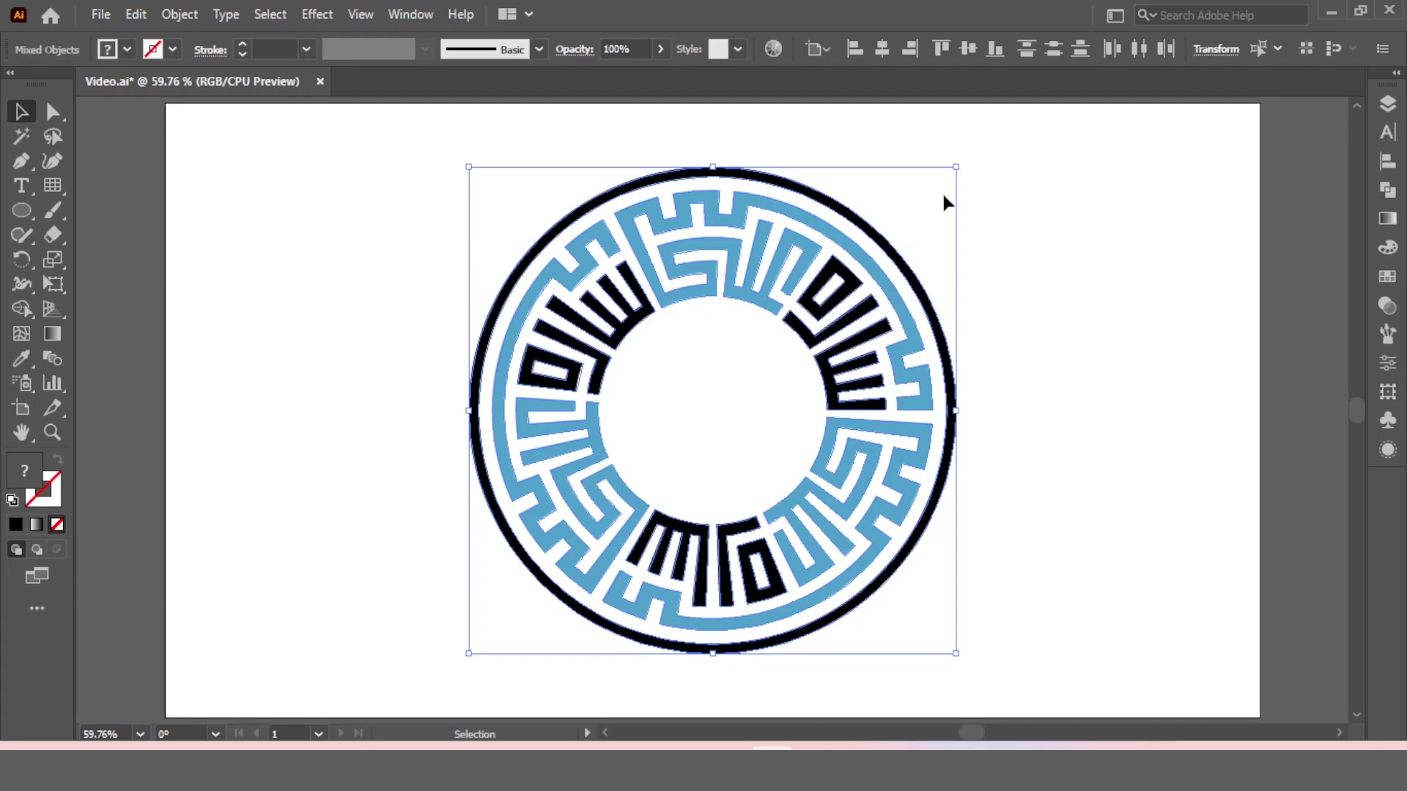
{"action": "left_click", "coordinate": [1069, 245]}
Create a rectangle with the Rectangle tool, 1280 px wide and 720 px high
{"action": "left_click_drag", "start_coordinate": [21, 211], "coordinate": [117, 208]}
{"action": "left_click", "coordinate": [276, 214]}
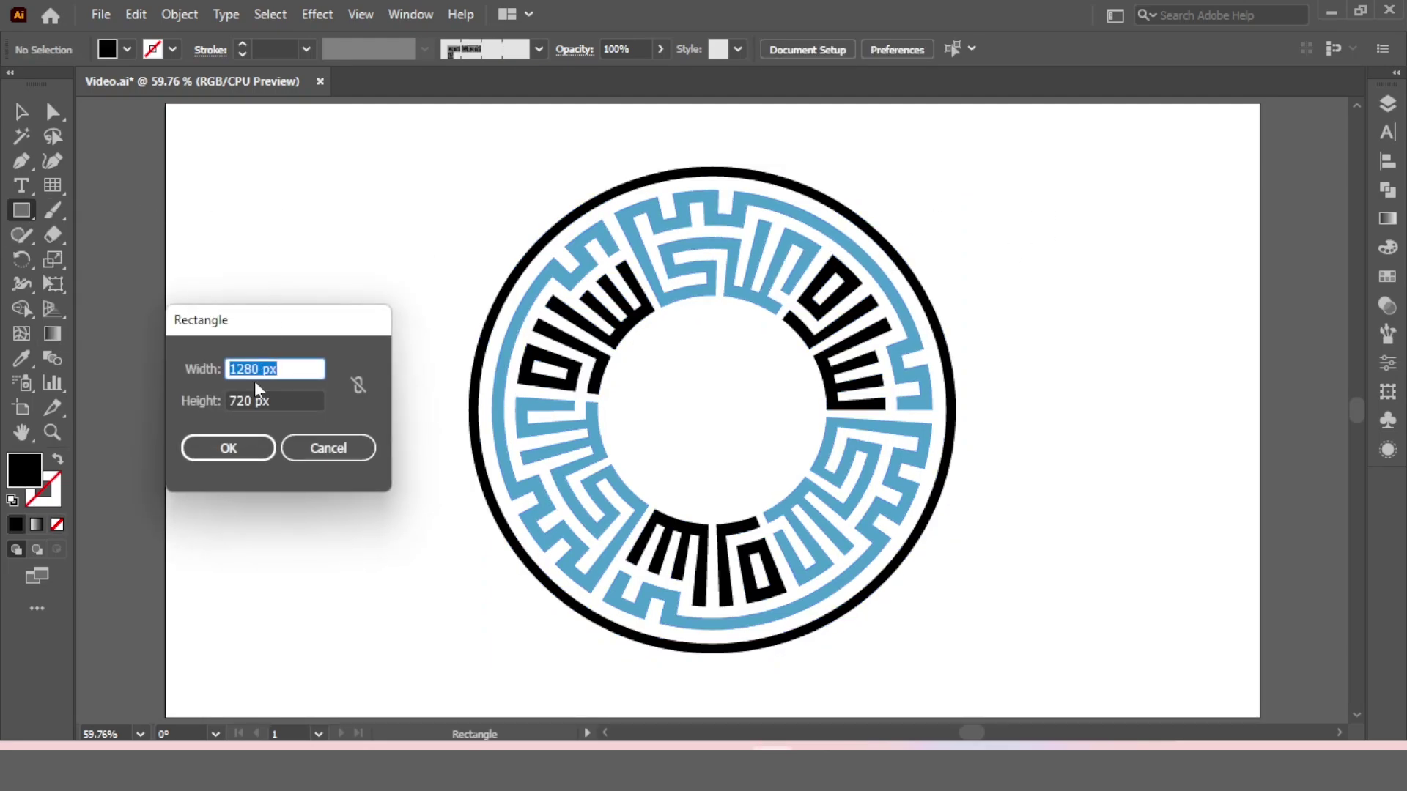
{"action": "left_click", "coordinate": [229, 445]}
{"action": "key", "text": "v"}
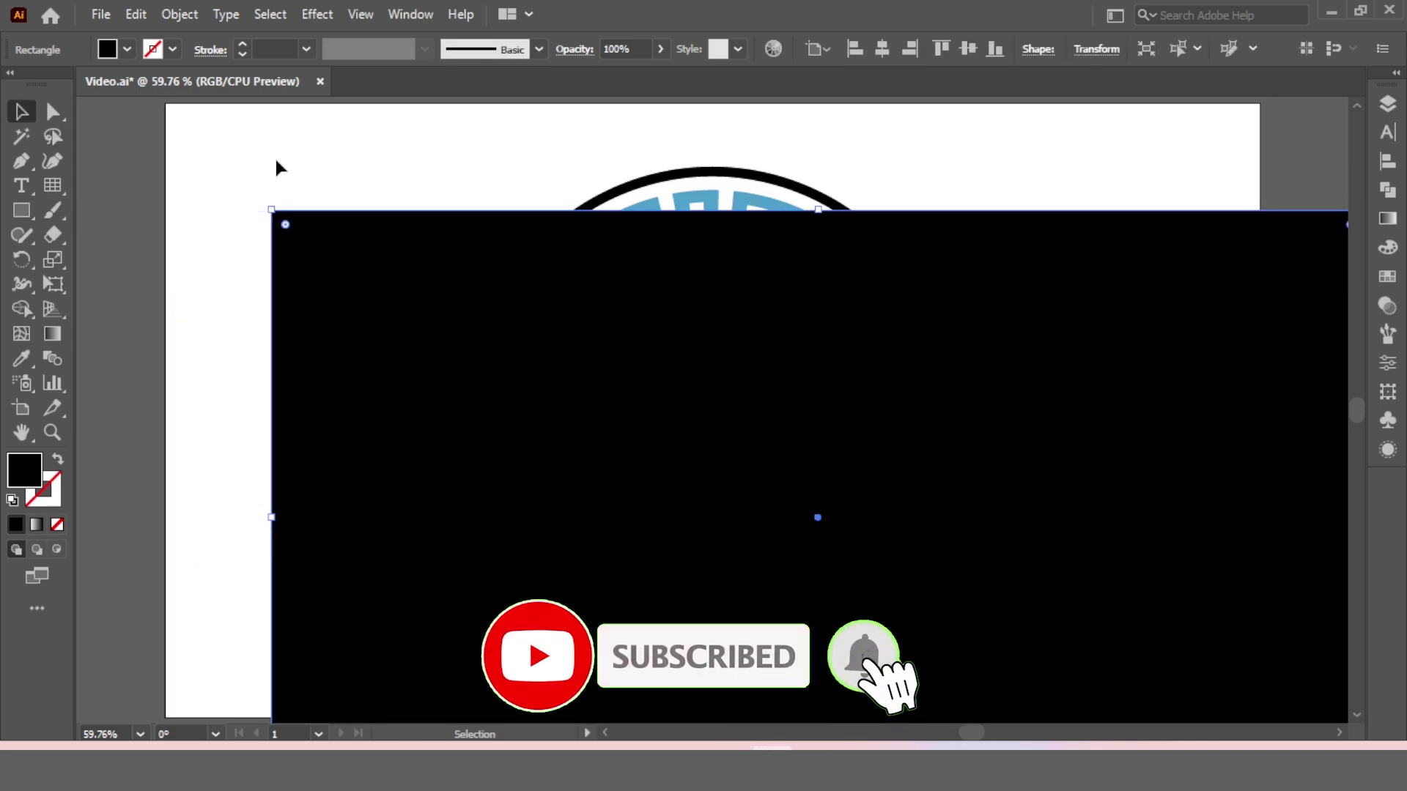
Centre the rectangle horizontally and vertically on the artboard and send it to the back
{"action": "left_click", "coordinate": [1387, 160]}
{"action": "left_click", "coordinate": [1175, 149]}
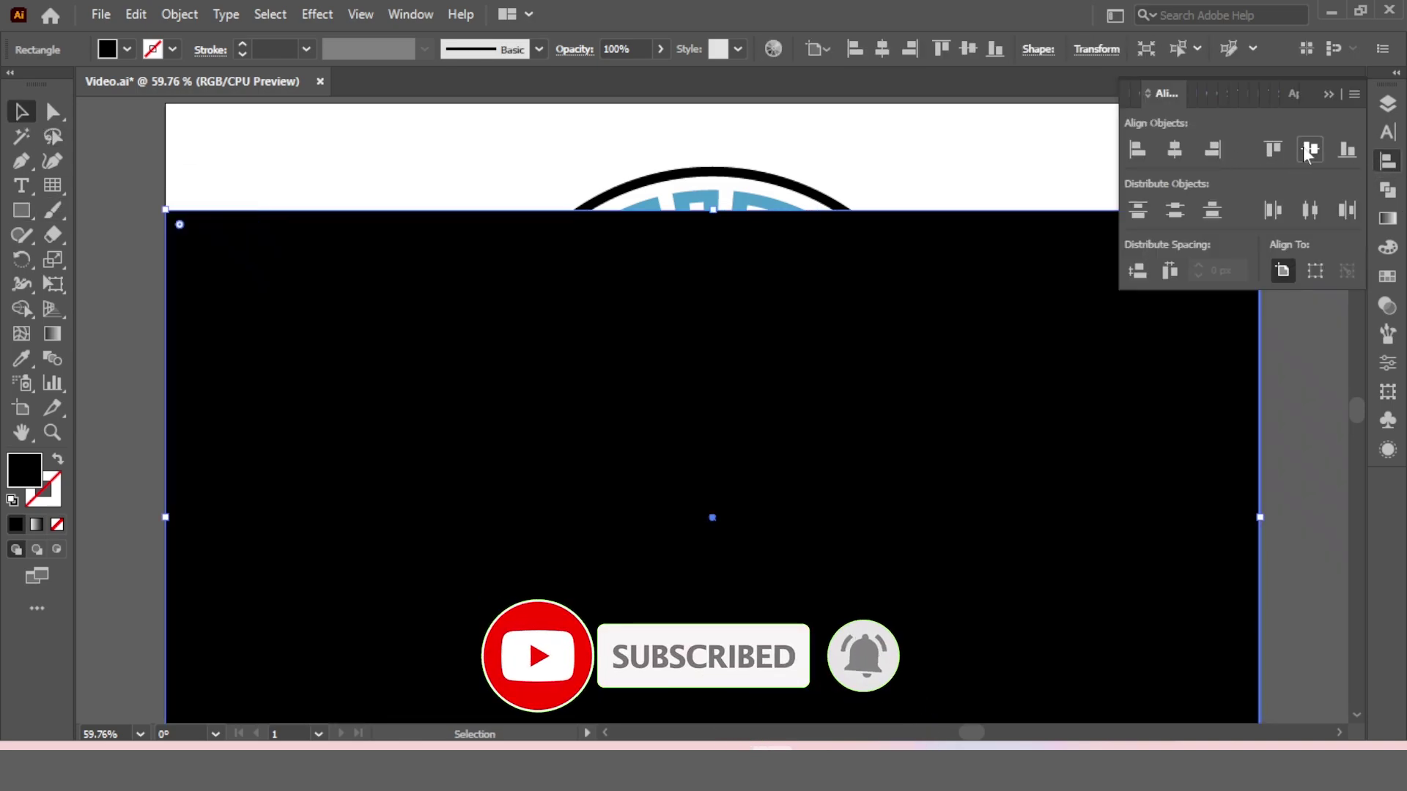
{"action": "left_click", "coordinate": [1309, 149]}
{"action": "right_click", "coordinate": [860, 244]}
{"action": "mouse_move", "coordinate": [952, 612]}
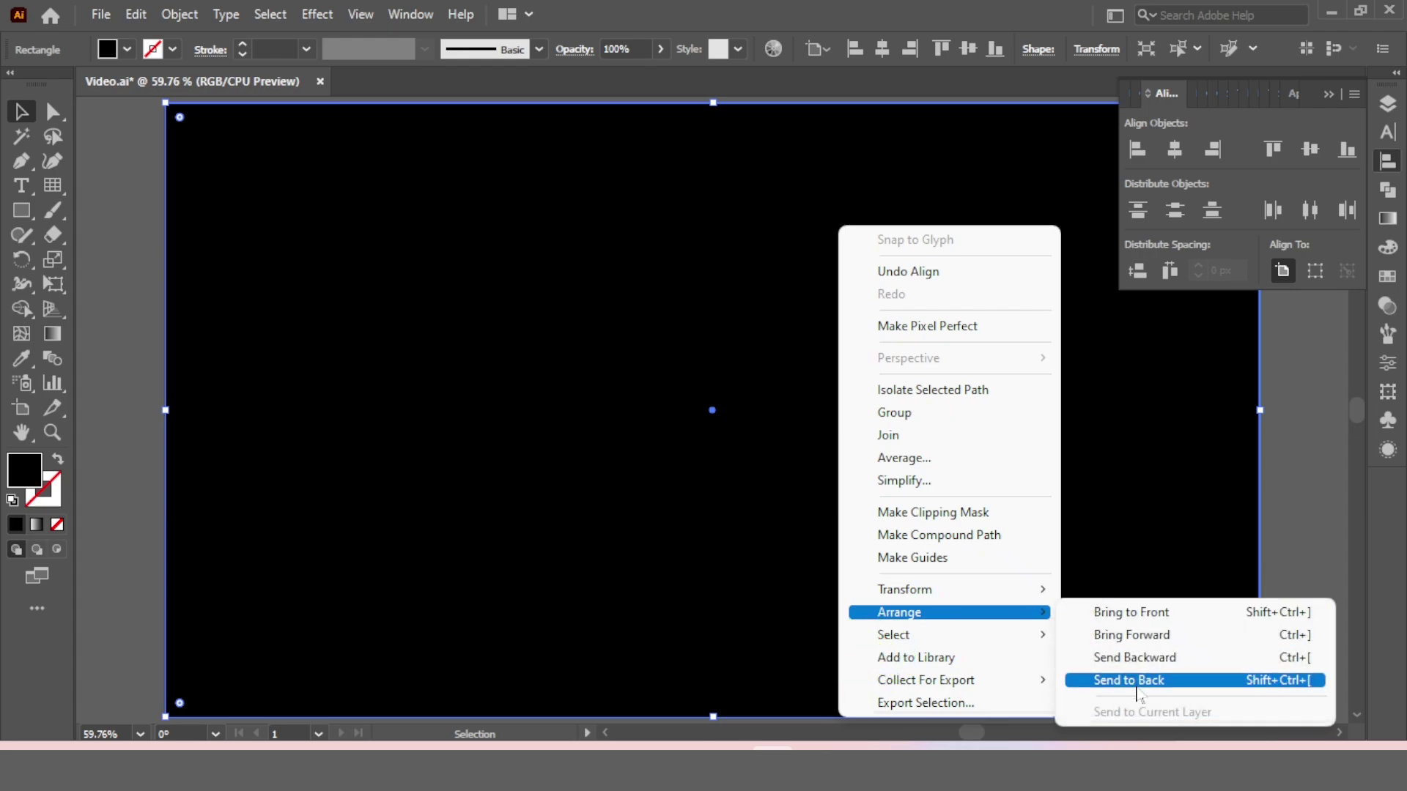
{"action": "left_click", "coordinate": [1193, 678]}
{"action": "left_click", "coordinate": [1319, 154]}
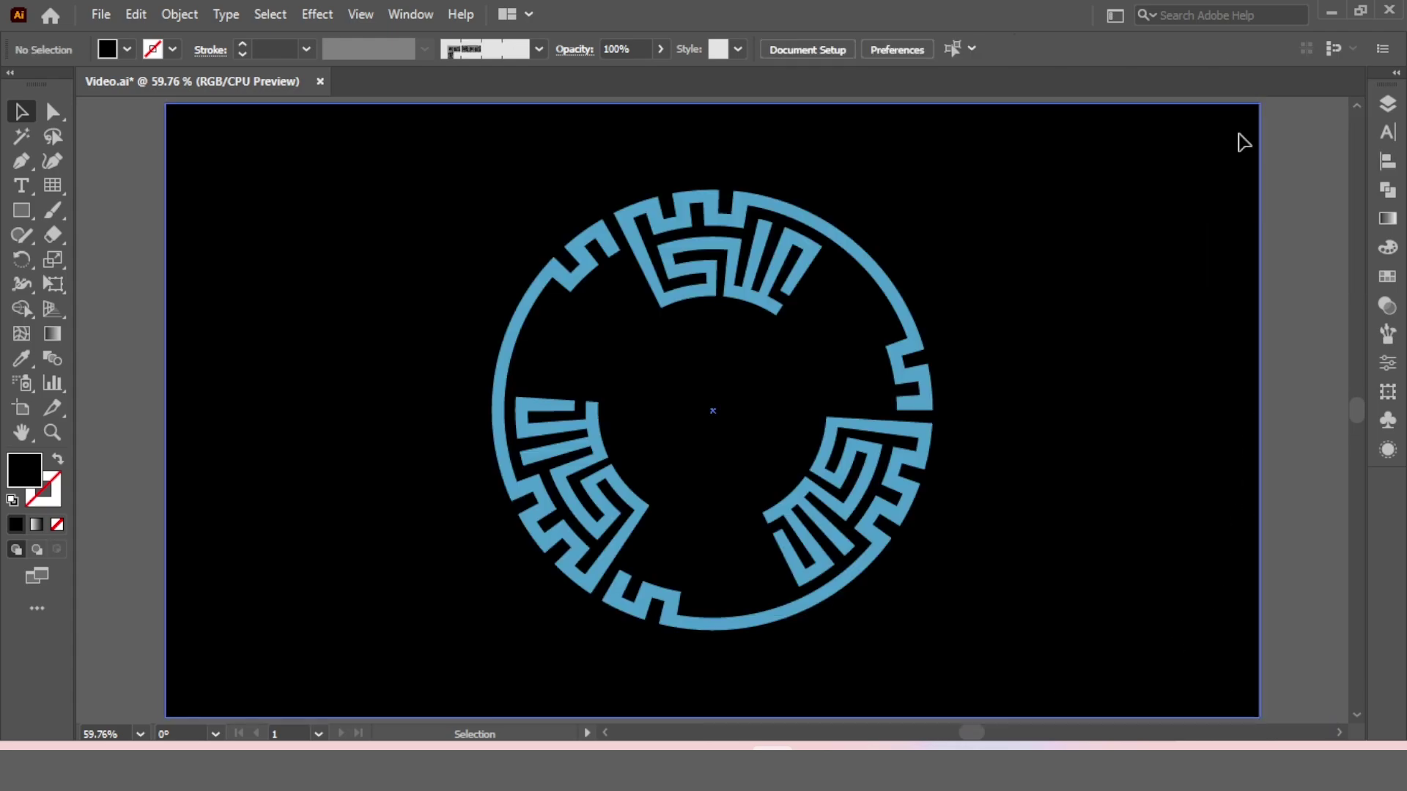
Fill the background rectangle with white and deselect it
{"action": "left_click", "coordinate": [1238, 141]}
{"action": "left_click", "coordinate": [127, 49]}
{"action": "left_click", "coordinate": [44, 86]}
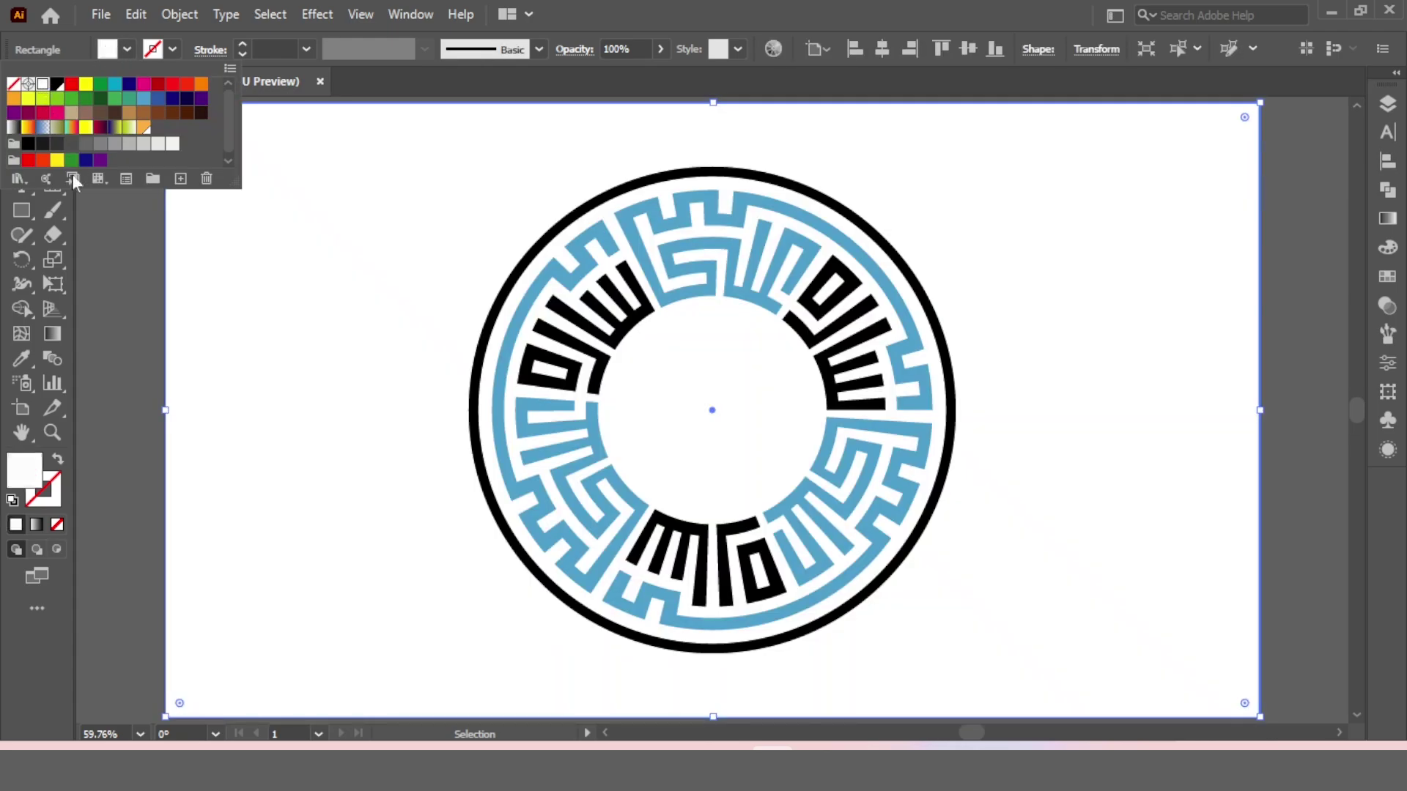
{"action": "left_click", "coordinate": [118, 301]}
{"action": "left_click", "coordinate": [118, 301]}
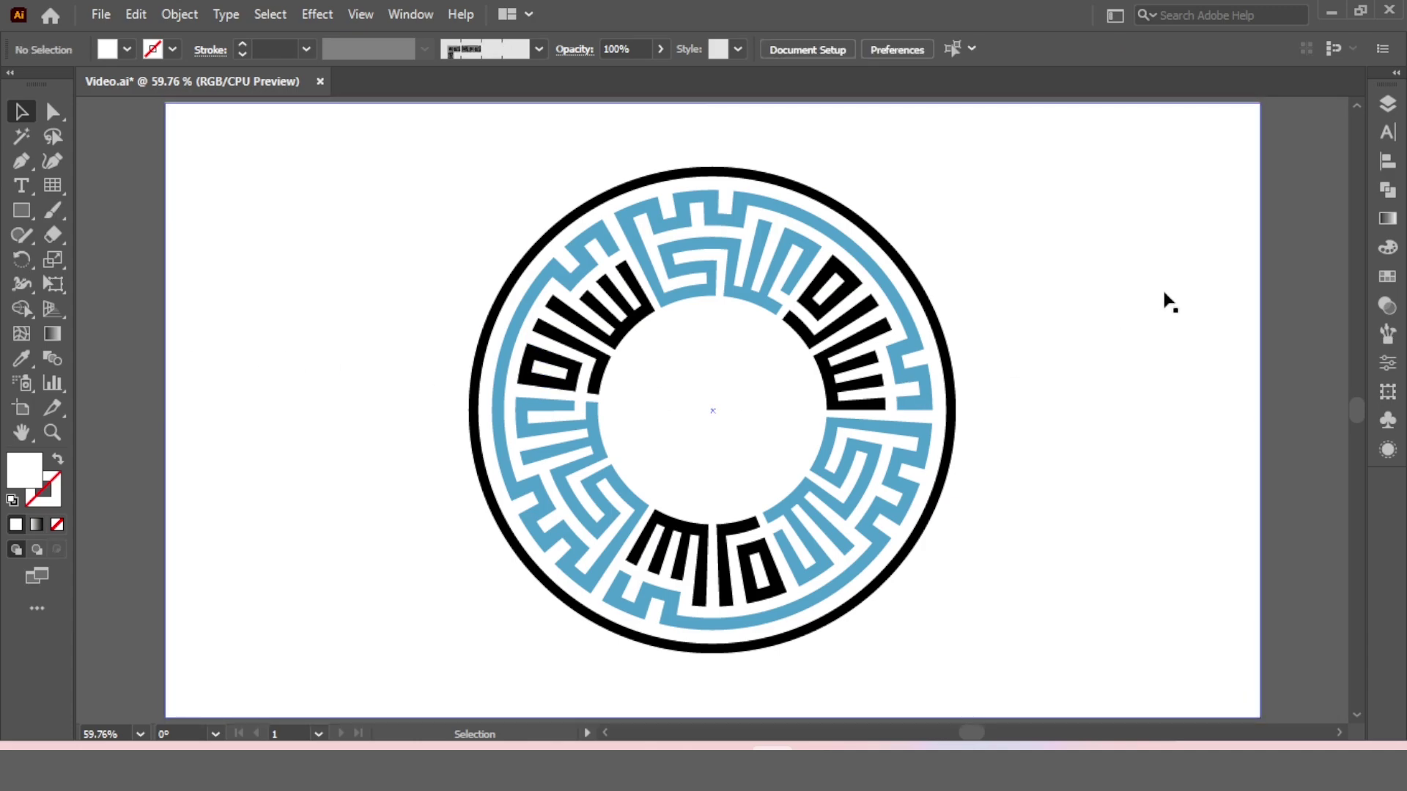